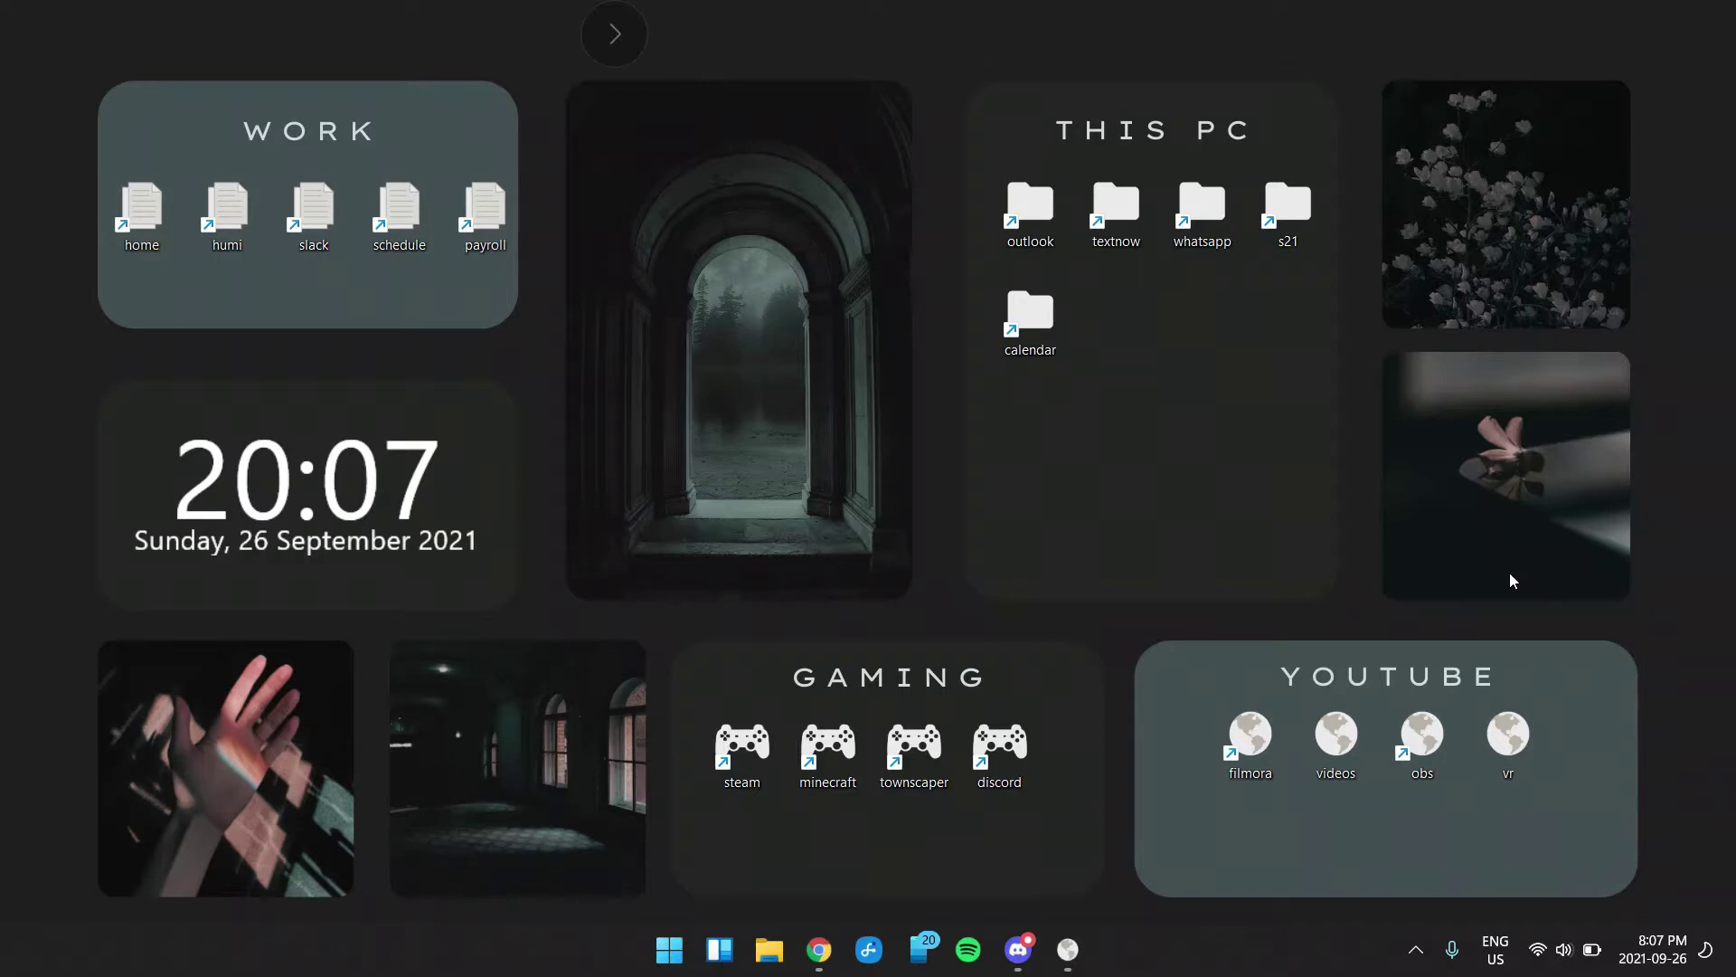
# Step: Bring the Chrome window with the OpenTabs page back to the front from the taskbar
pyautogui.moveTo(819, 949)
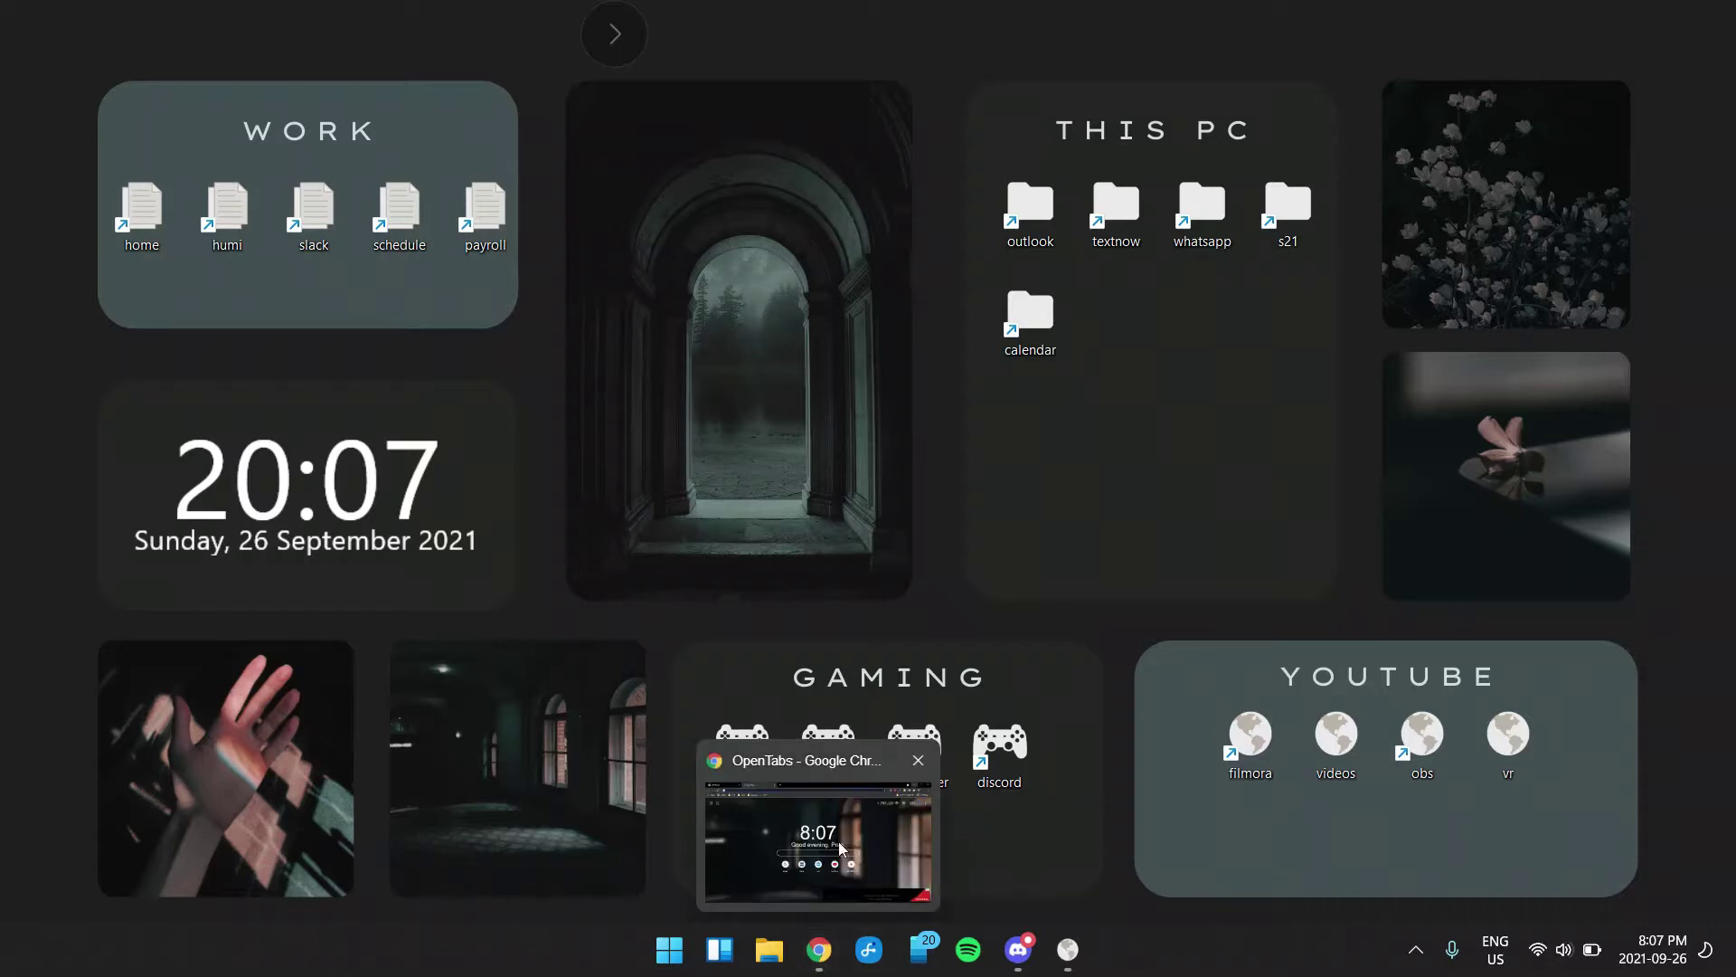
pyautogui.click(857, 747)
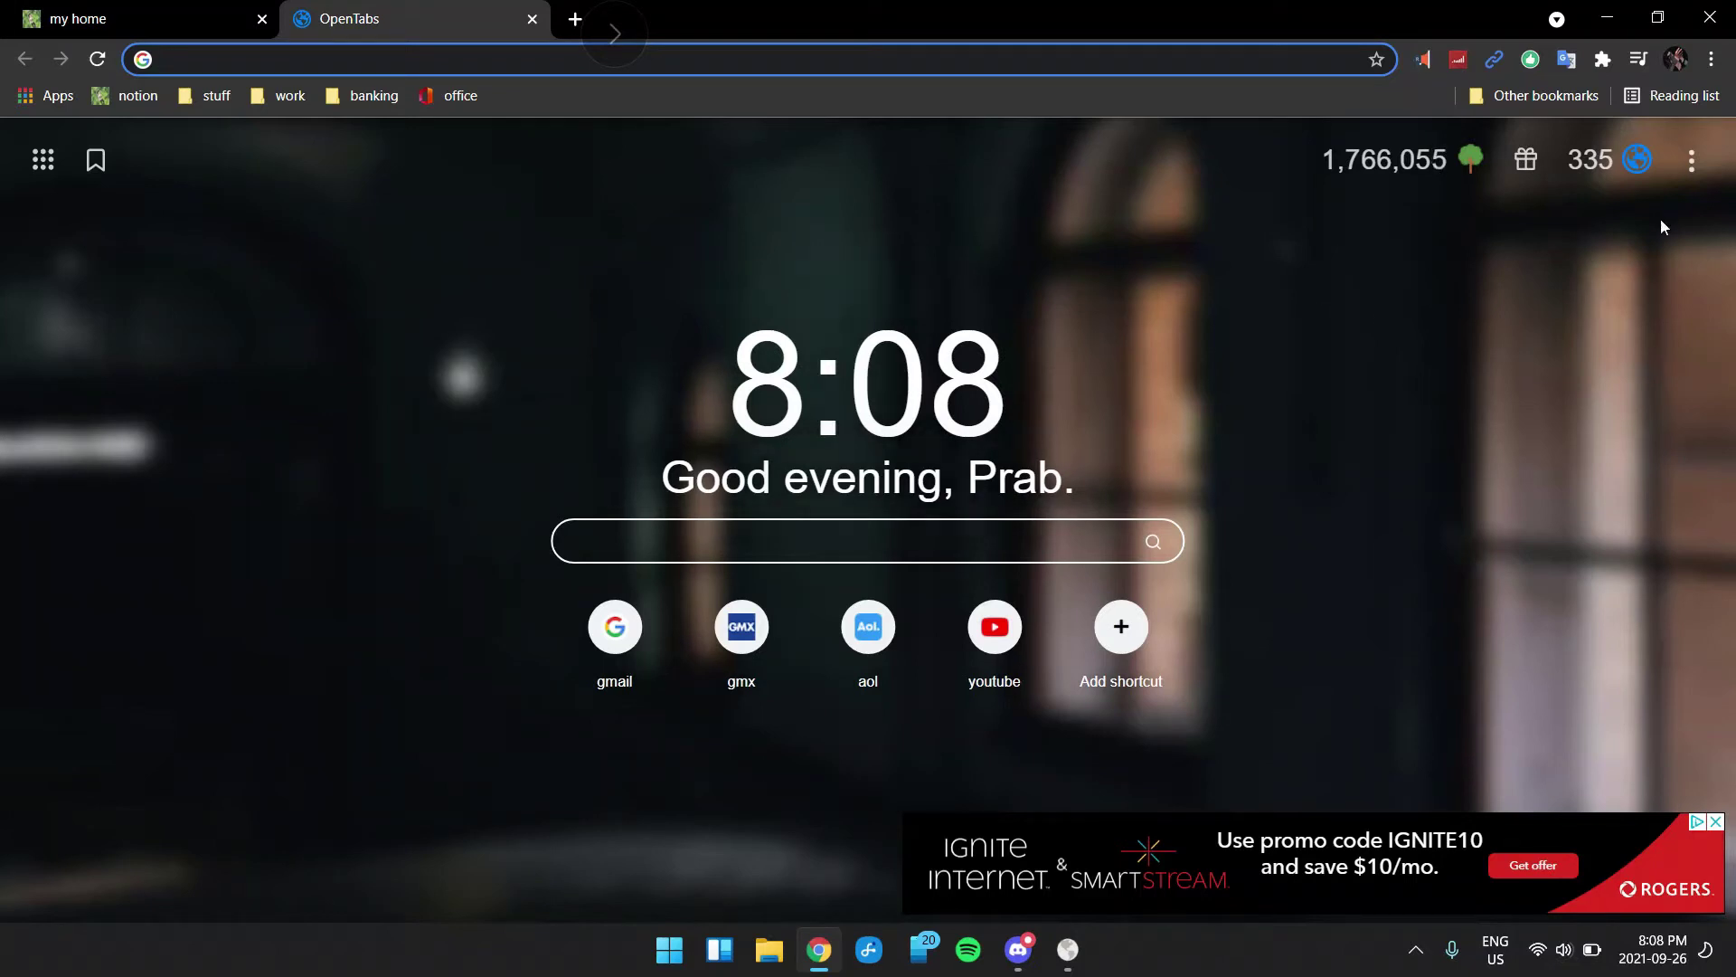
# Step: Go to Chrome's Advanced > System settings page from the main menu
pyautogui.click(1712, 59)
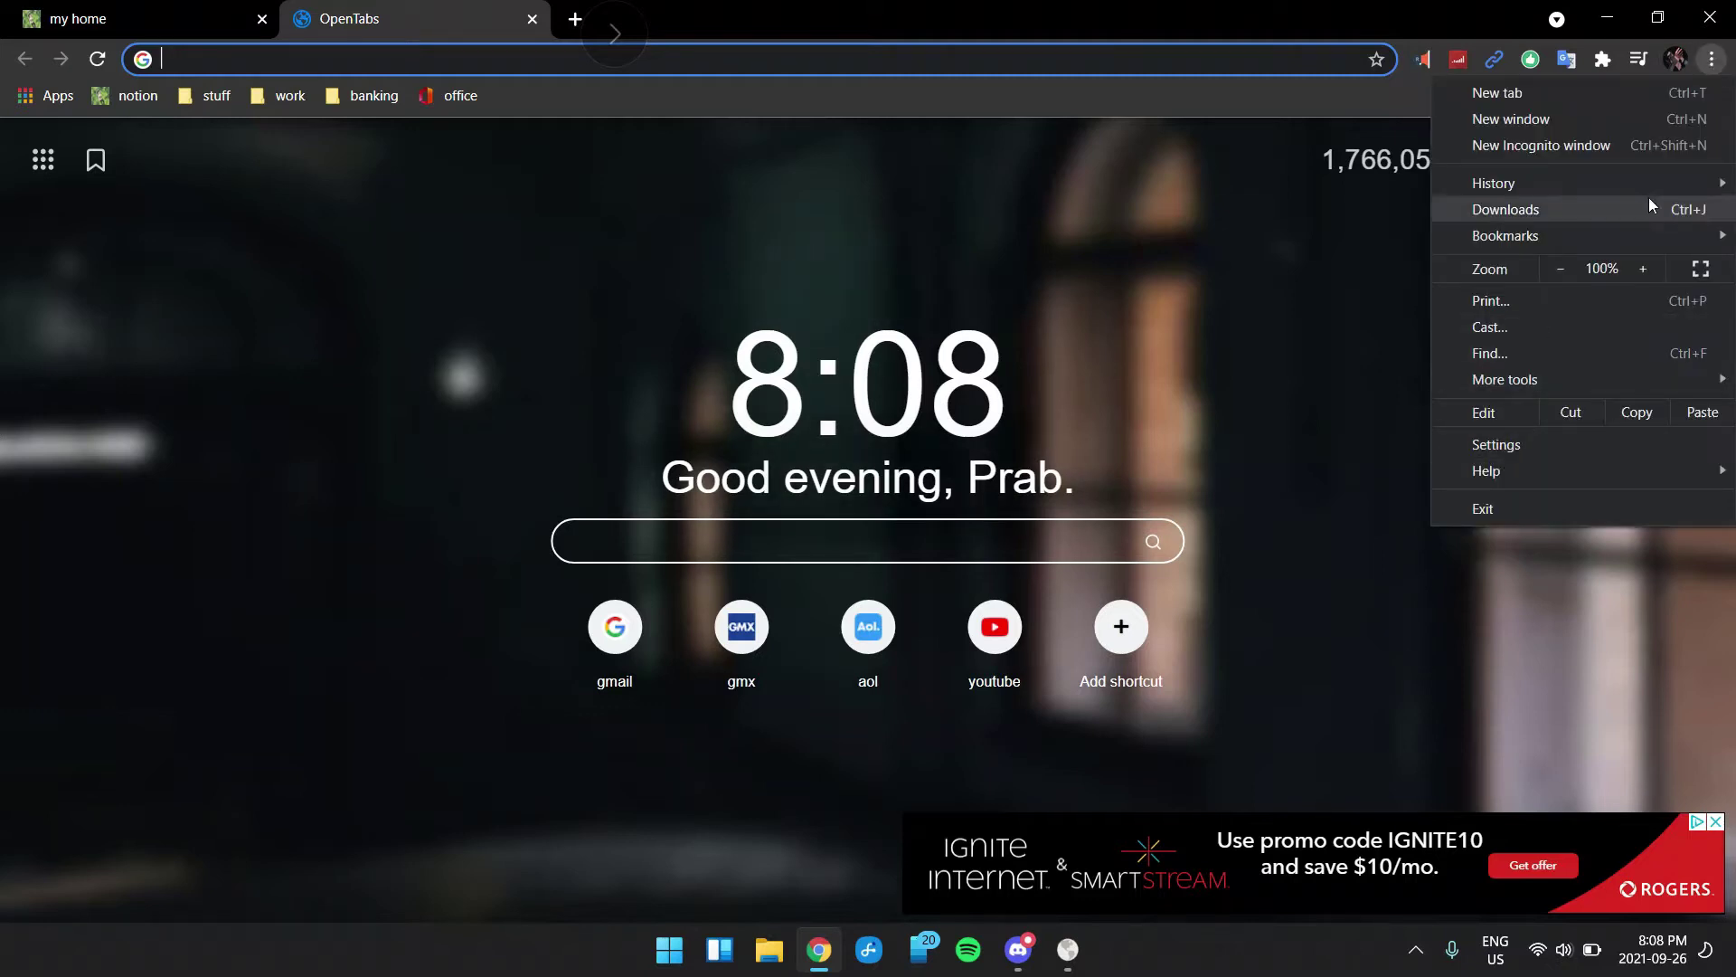
pyautogui.click(1476, 441)
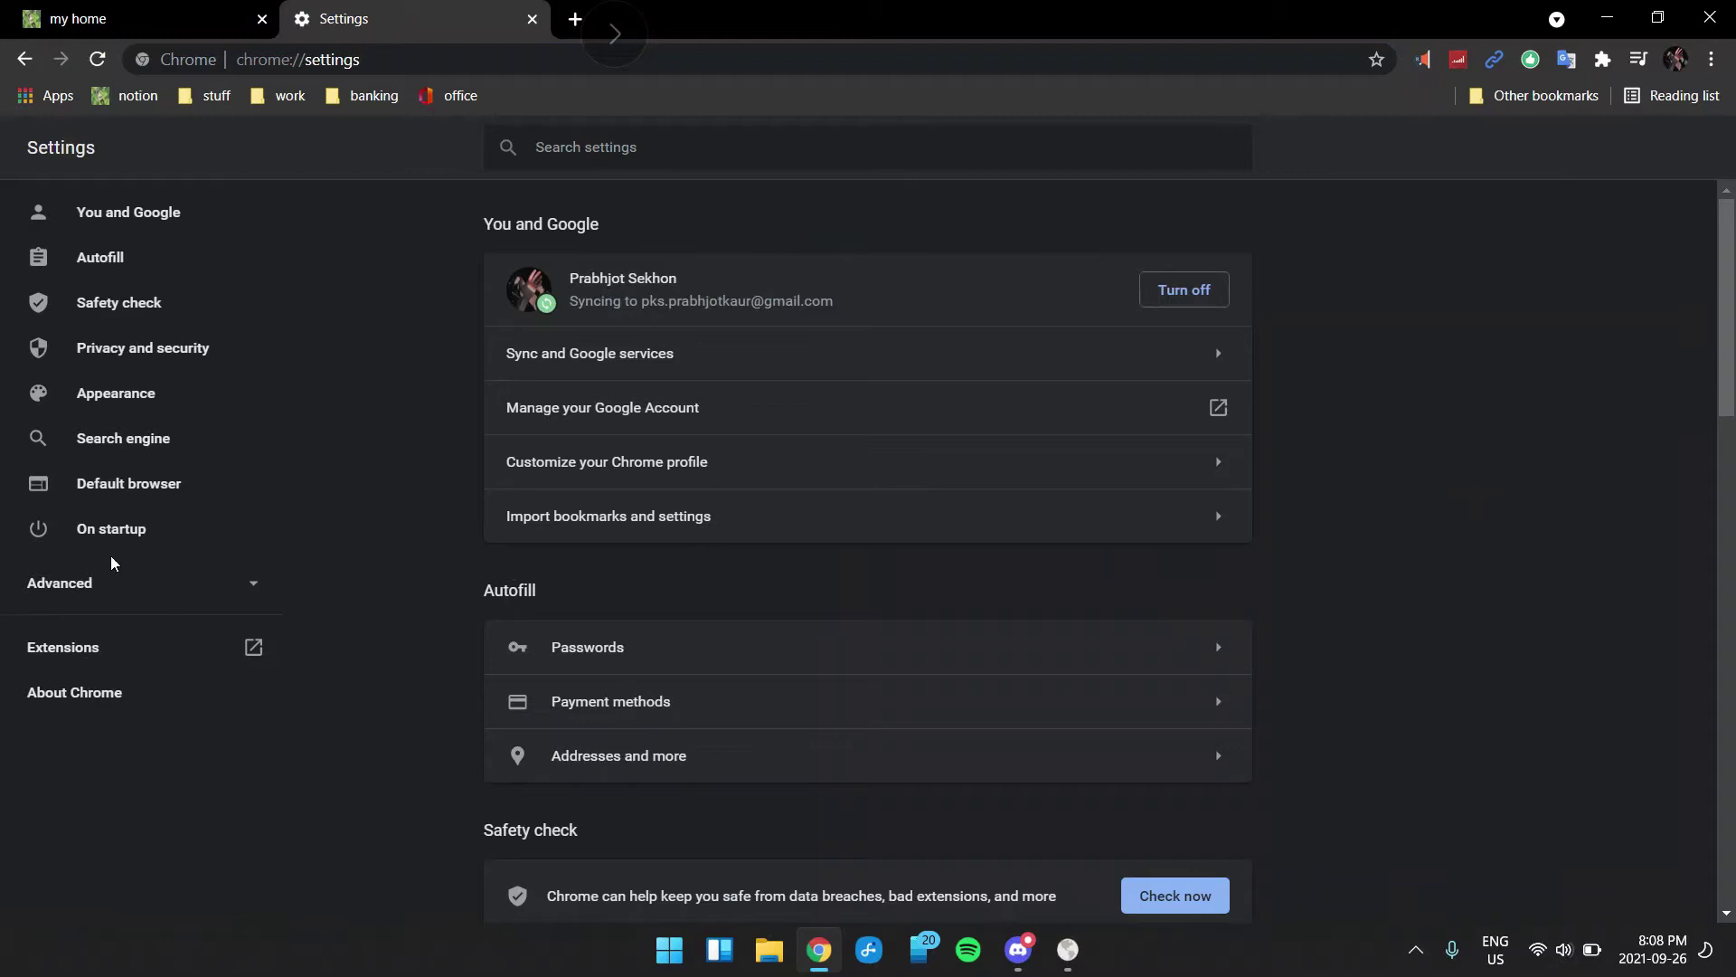
pyautogui.click(102, 586)
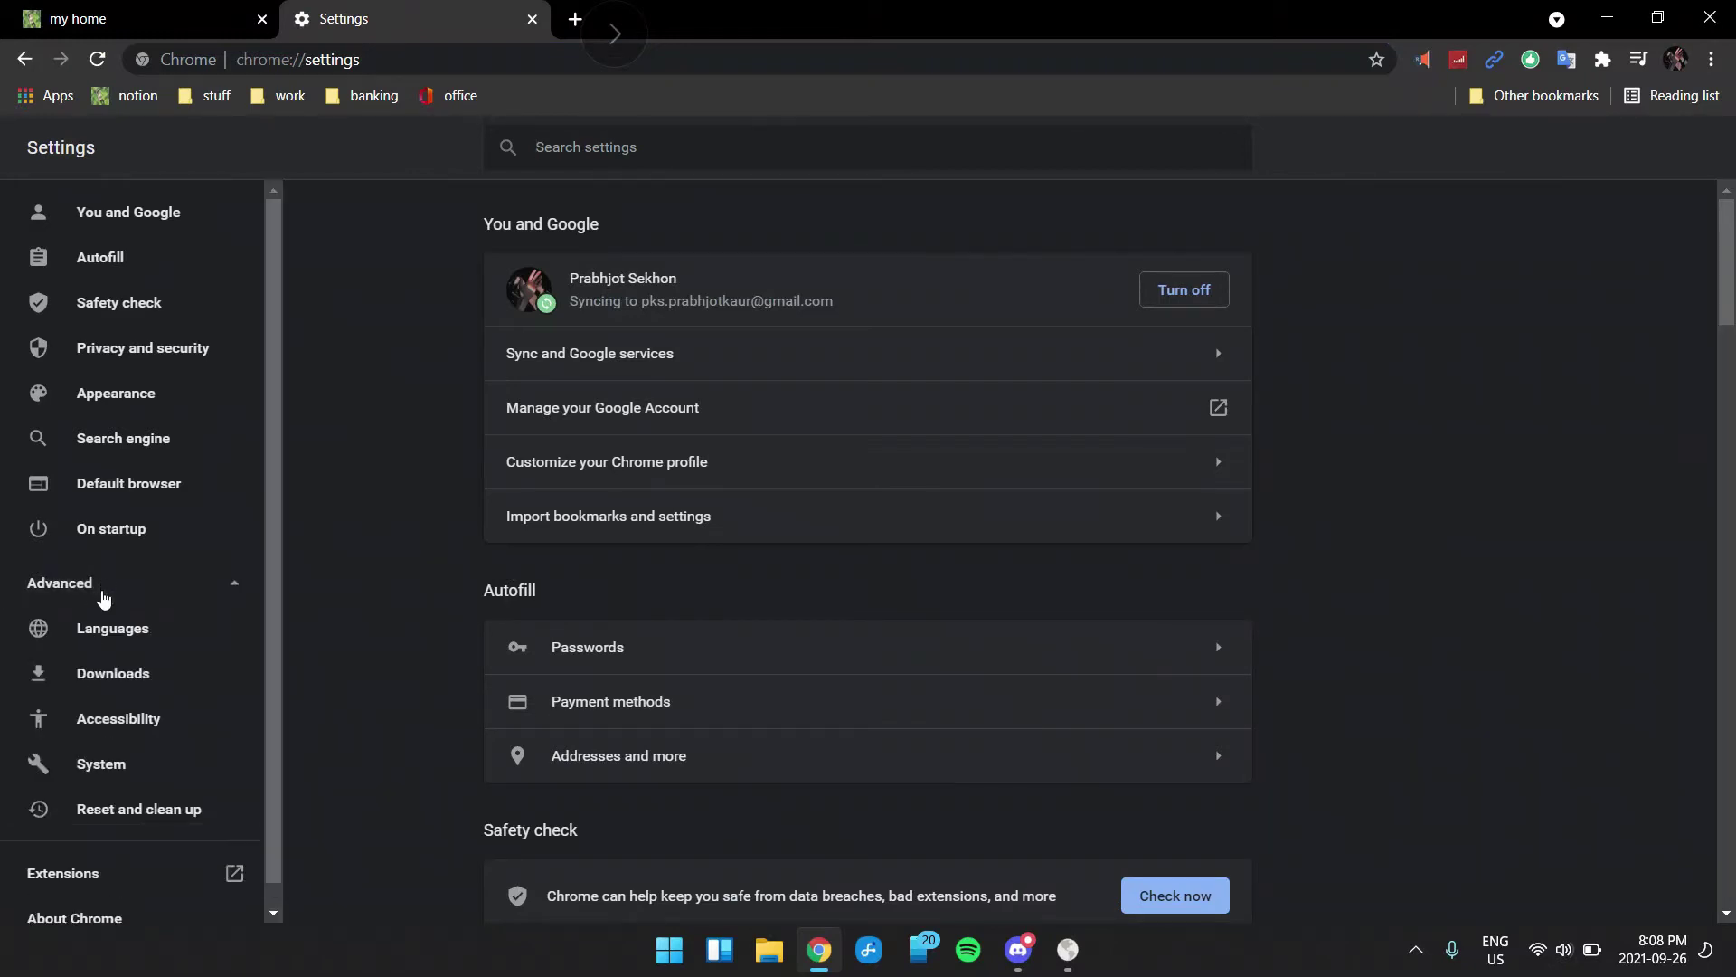
pyautogui.click(102, 764)
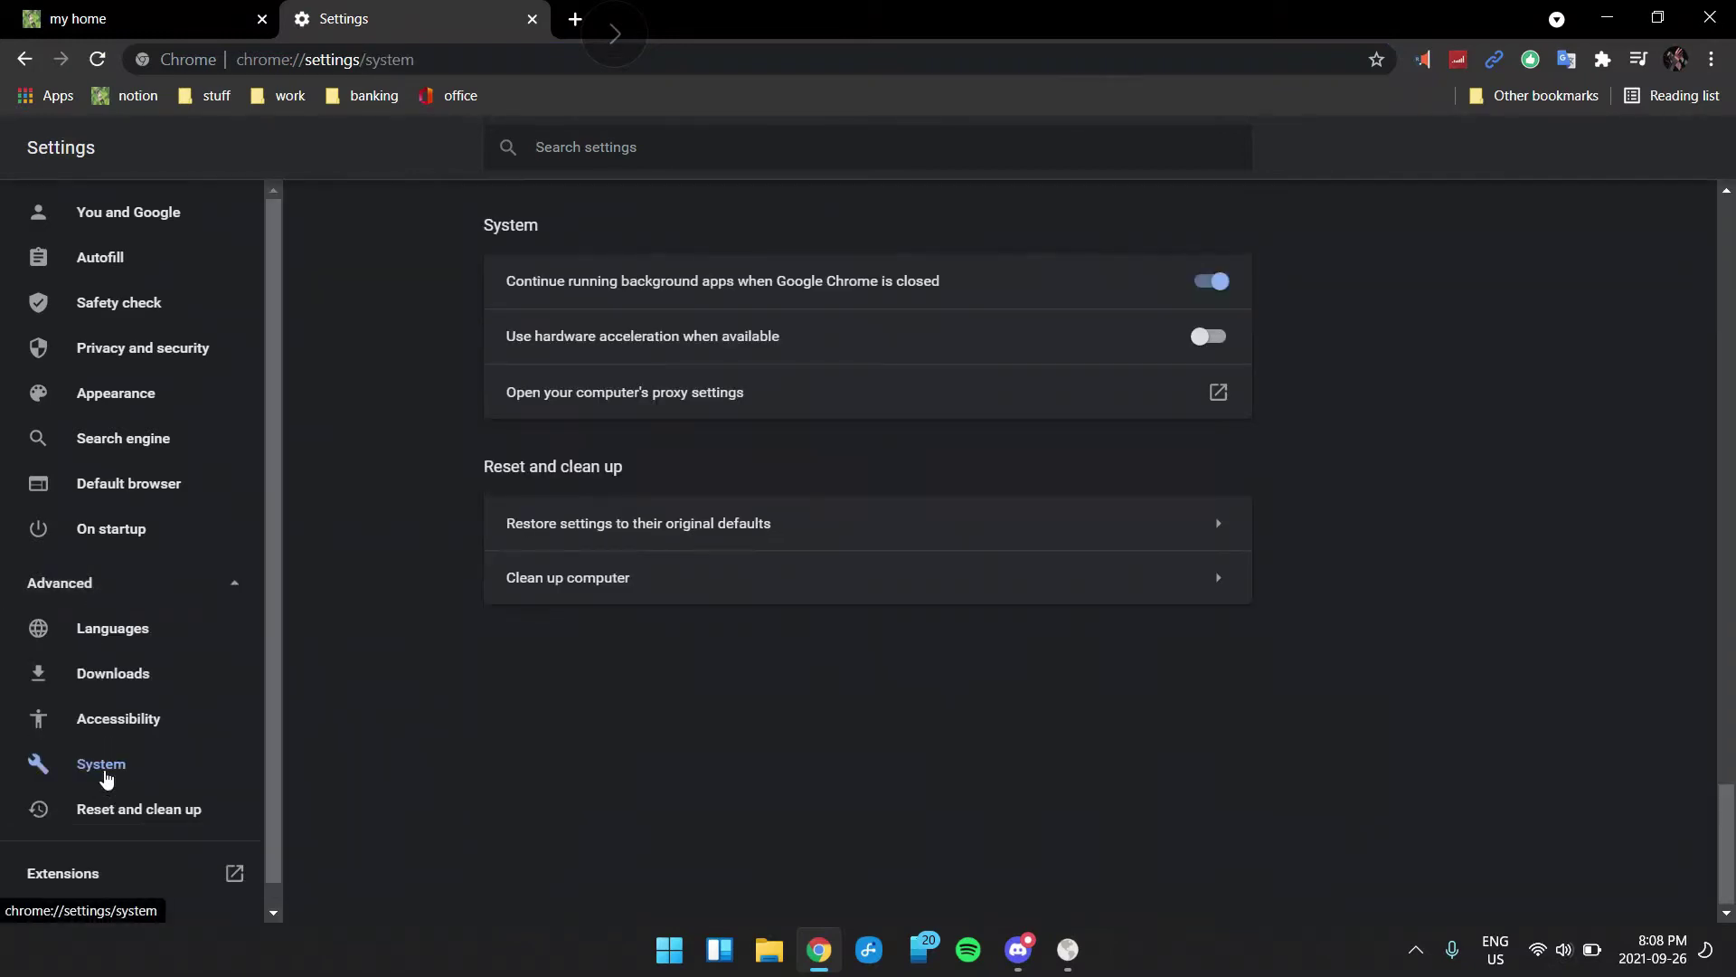
# Step: Toggle 'Use hardware acceleration when available' several times, leaving it switched on
pyautogui.click(1196, 338)
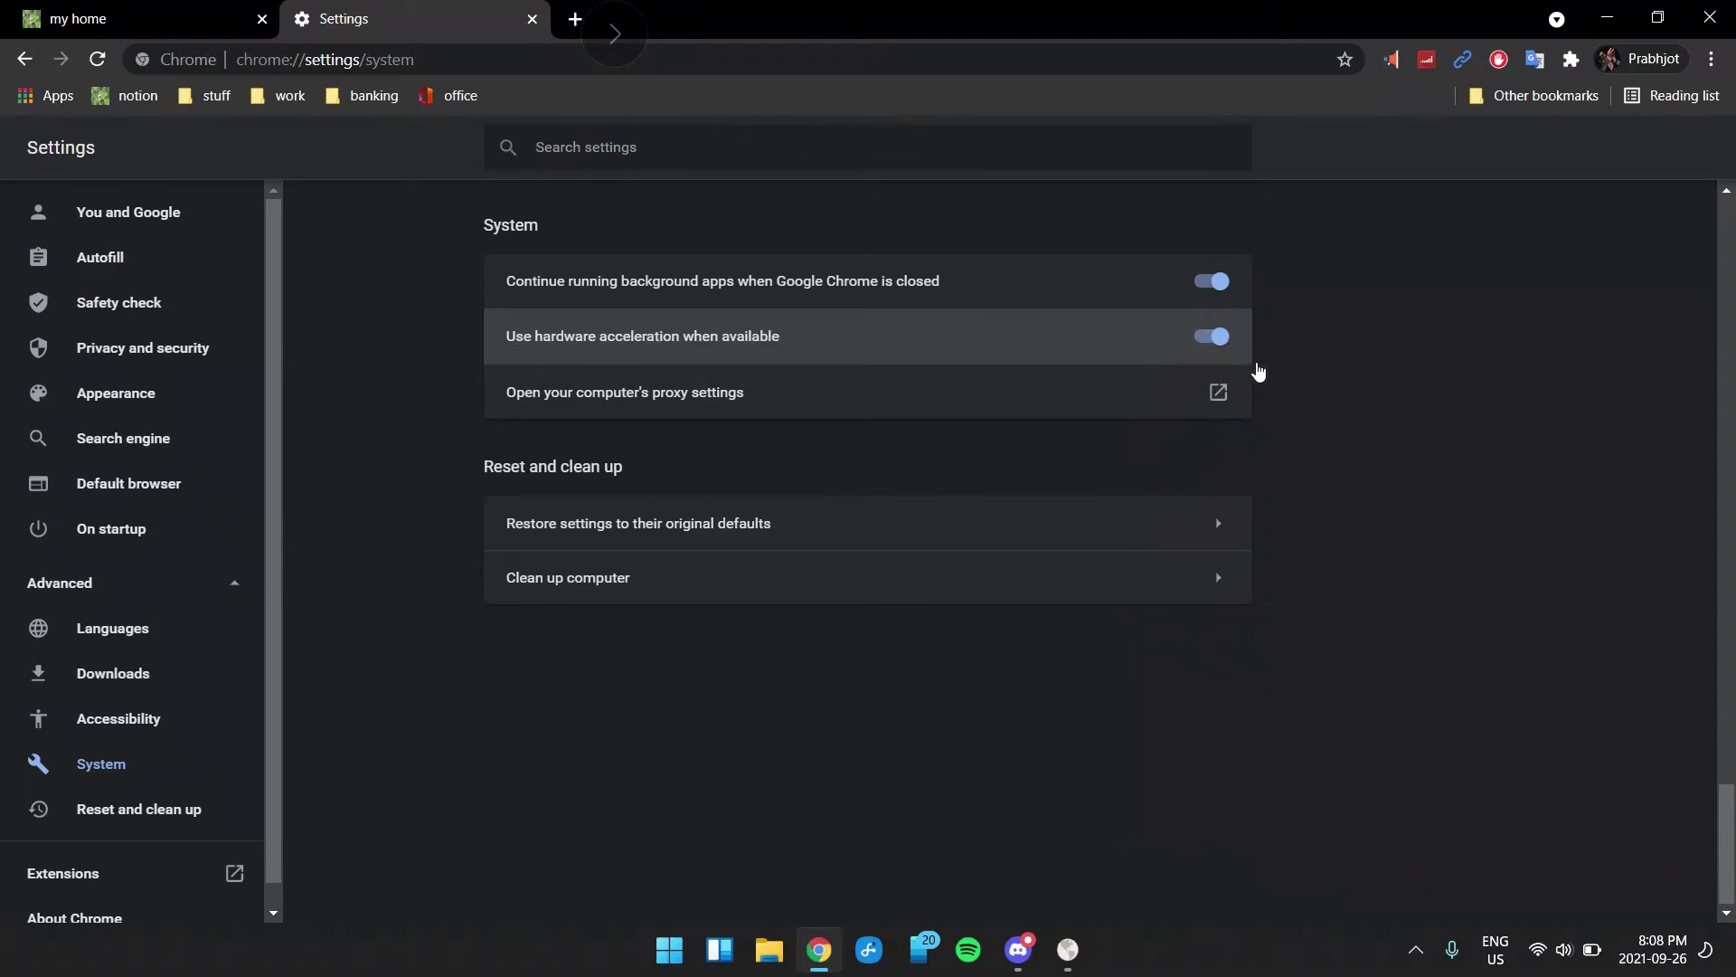
pyautogui.click(1217, 342)
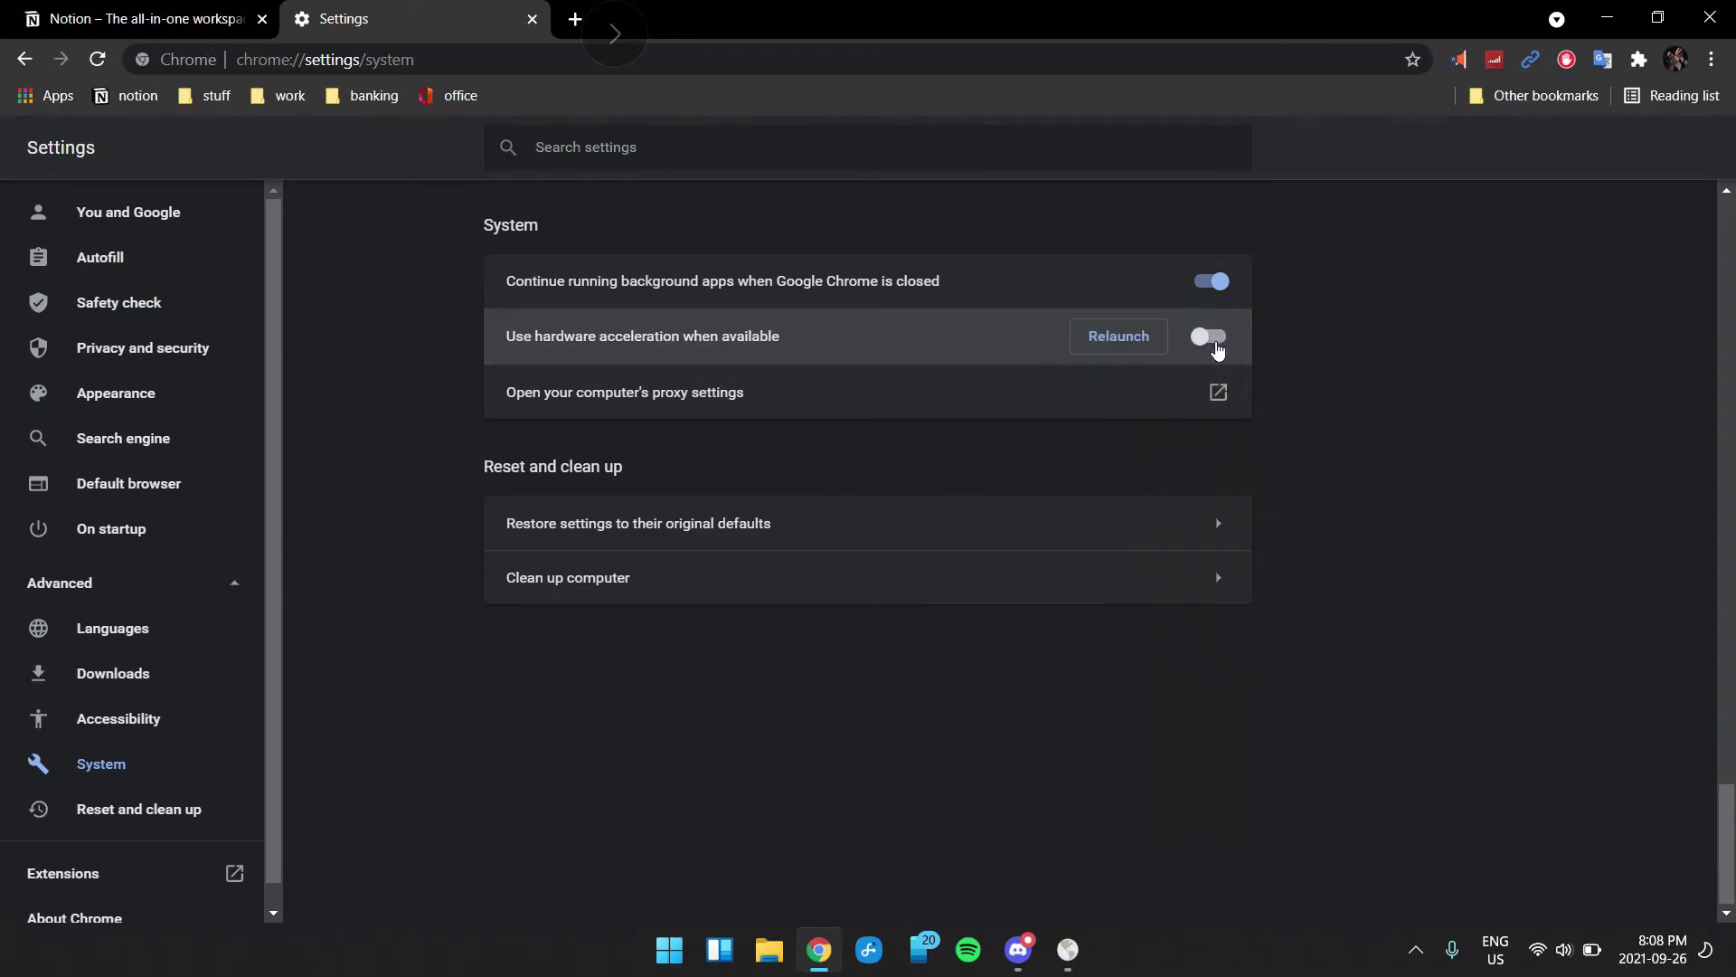
pyautogui.click(1205, 340)
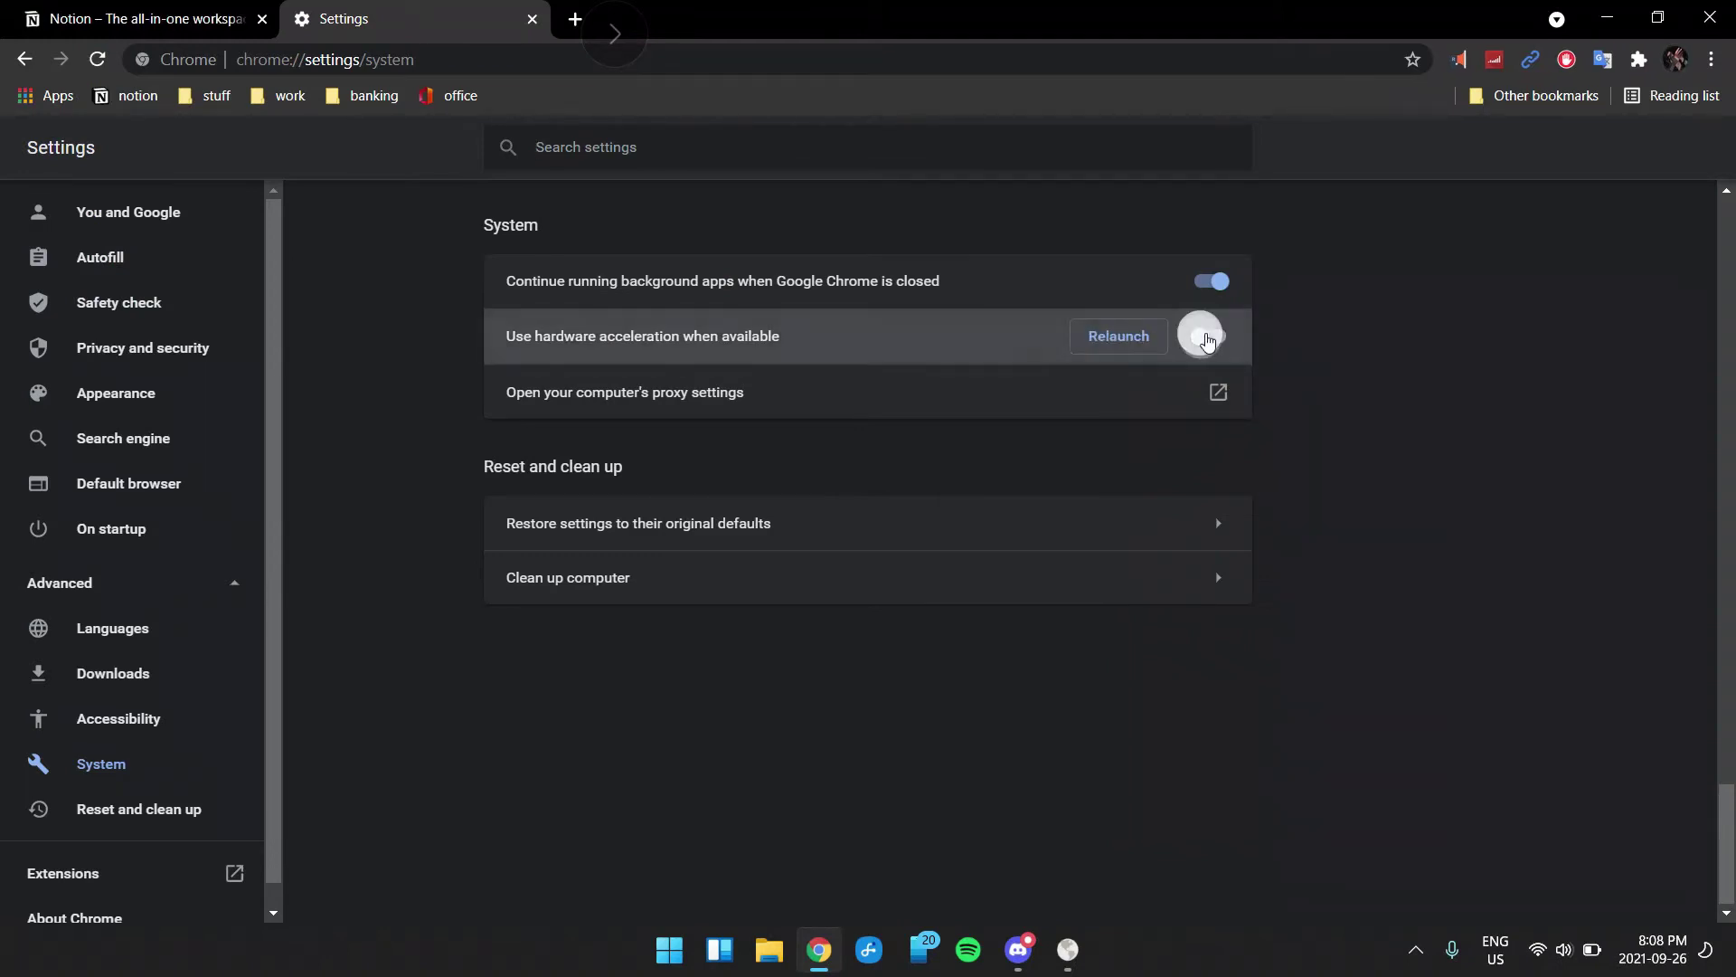
pyautogui.click(1208, 341)
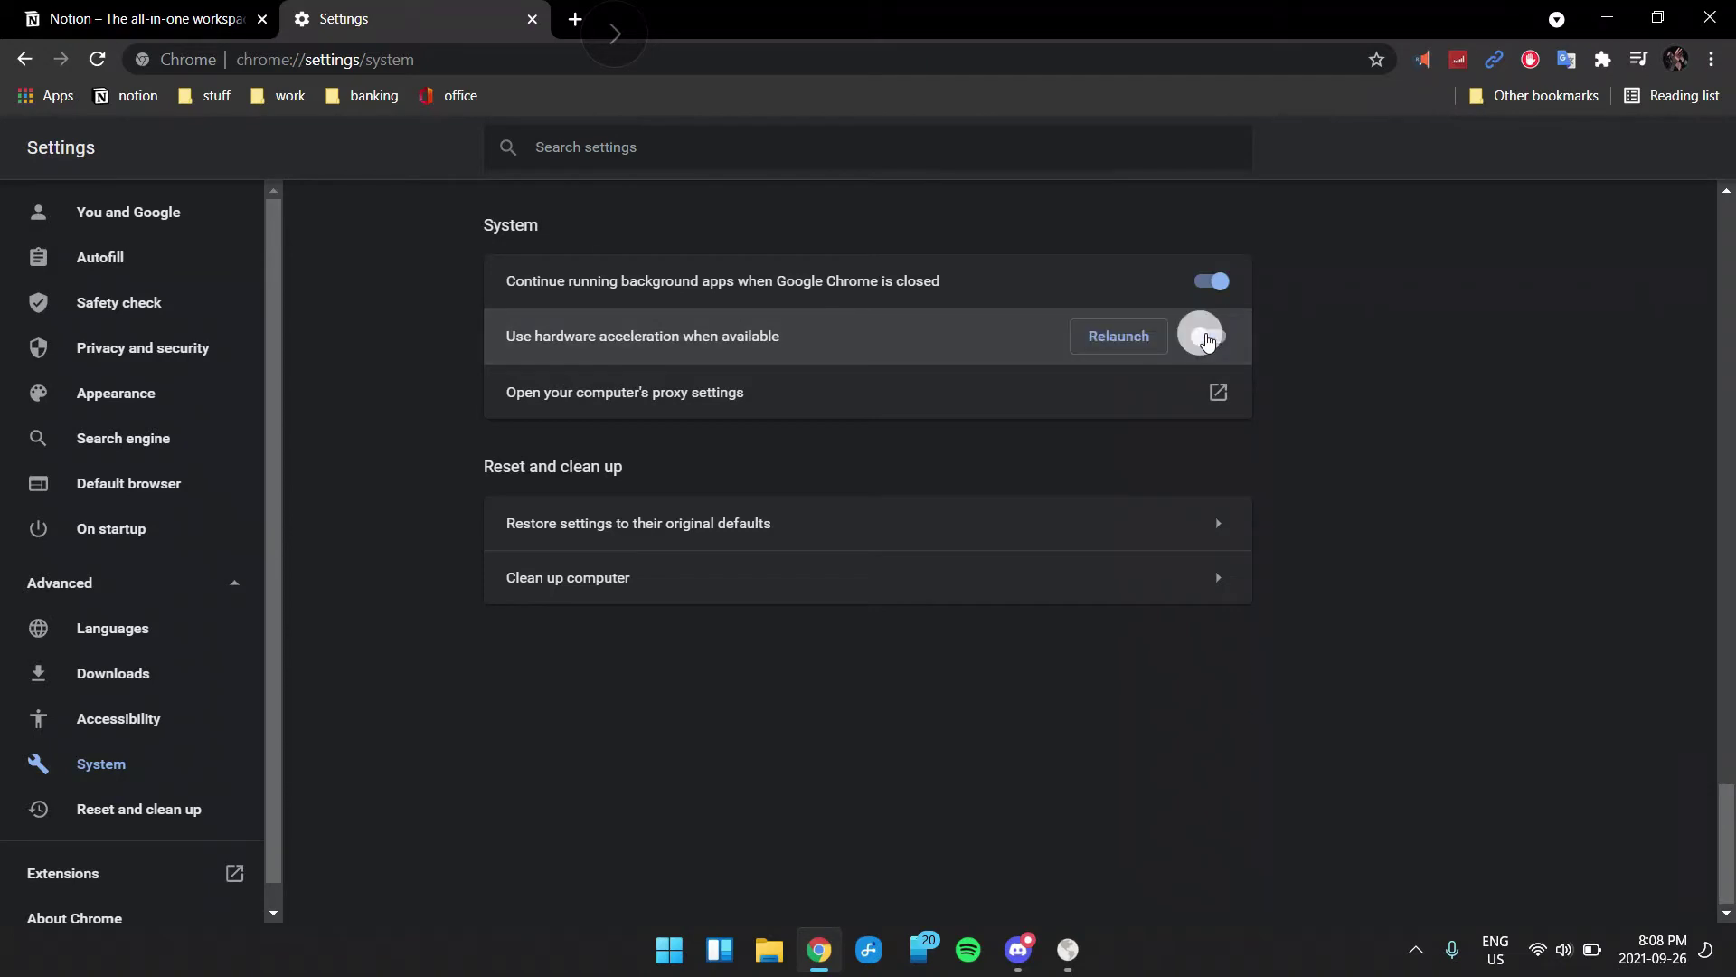
pyautogui.click(1207, 341)
pyautogui.click(1207, 341)
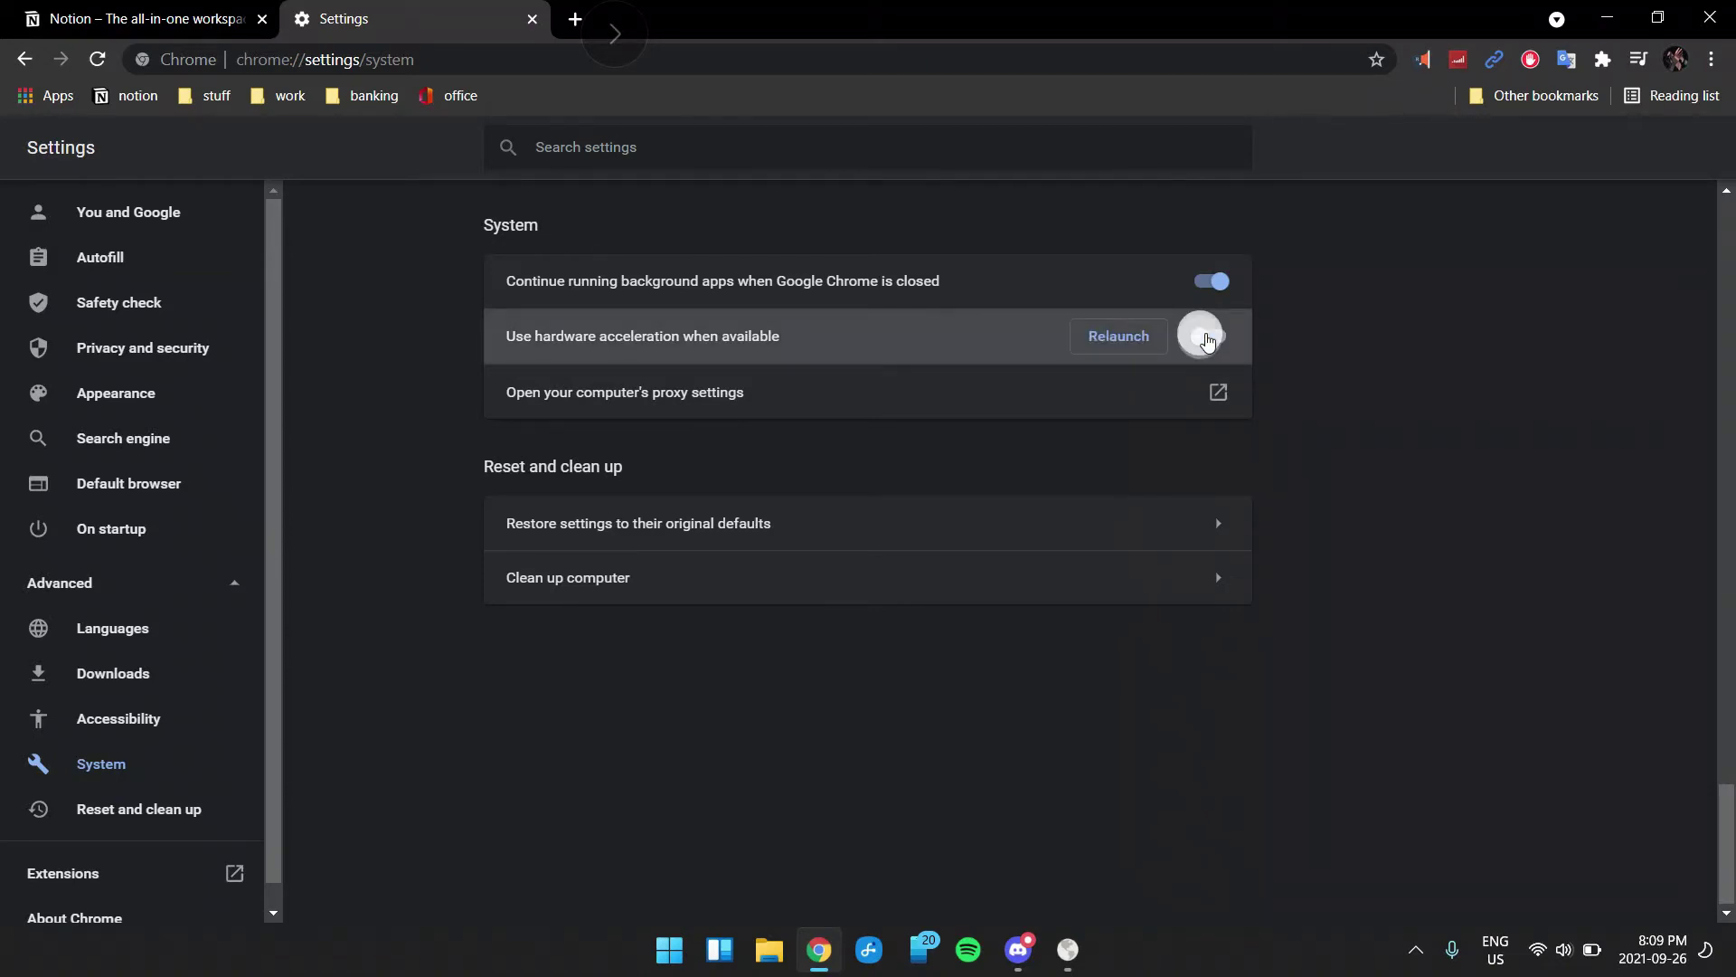
pyautogui.click(1207, 341)
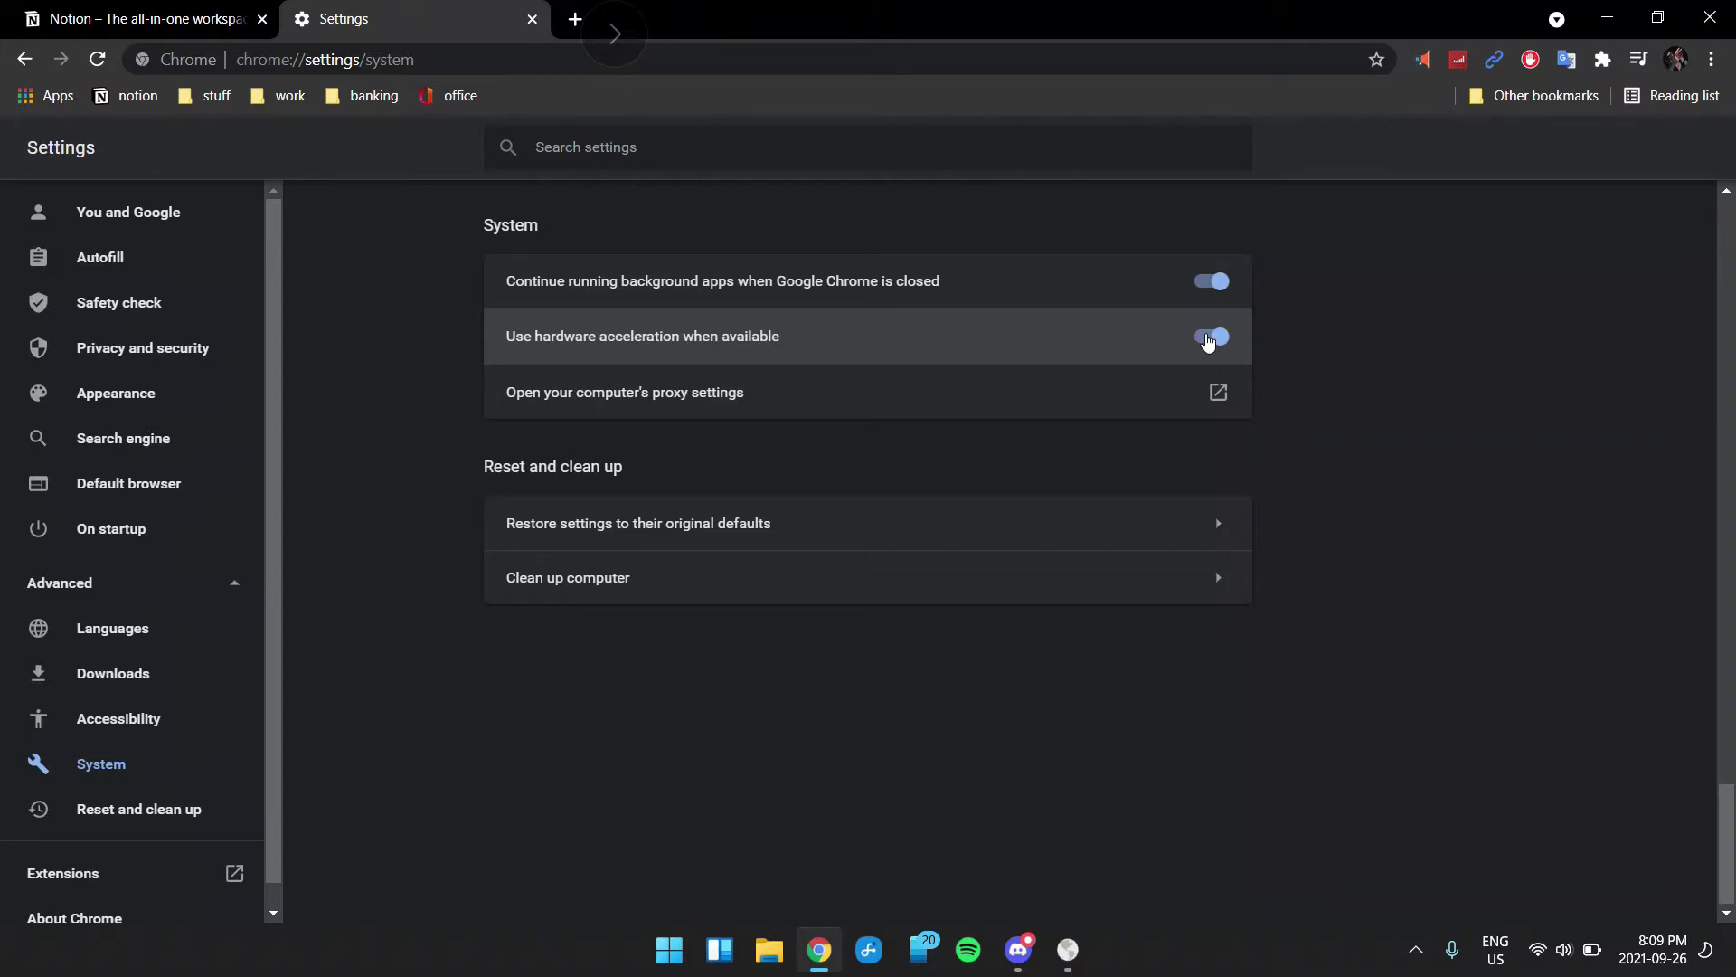
# Step: Open Netflix in a new tab via the apps grid's Streaming shortcuts
pyautogui.click(575, 19)
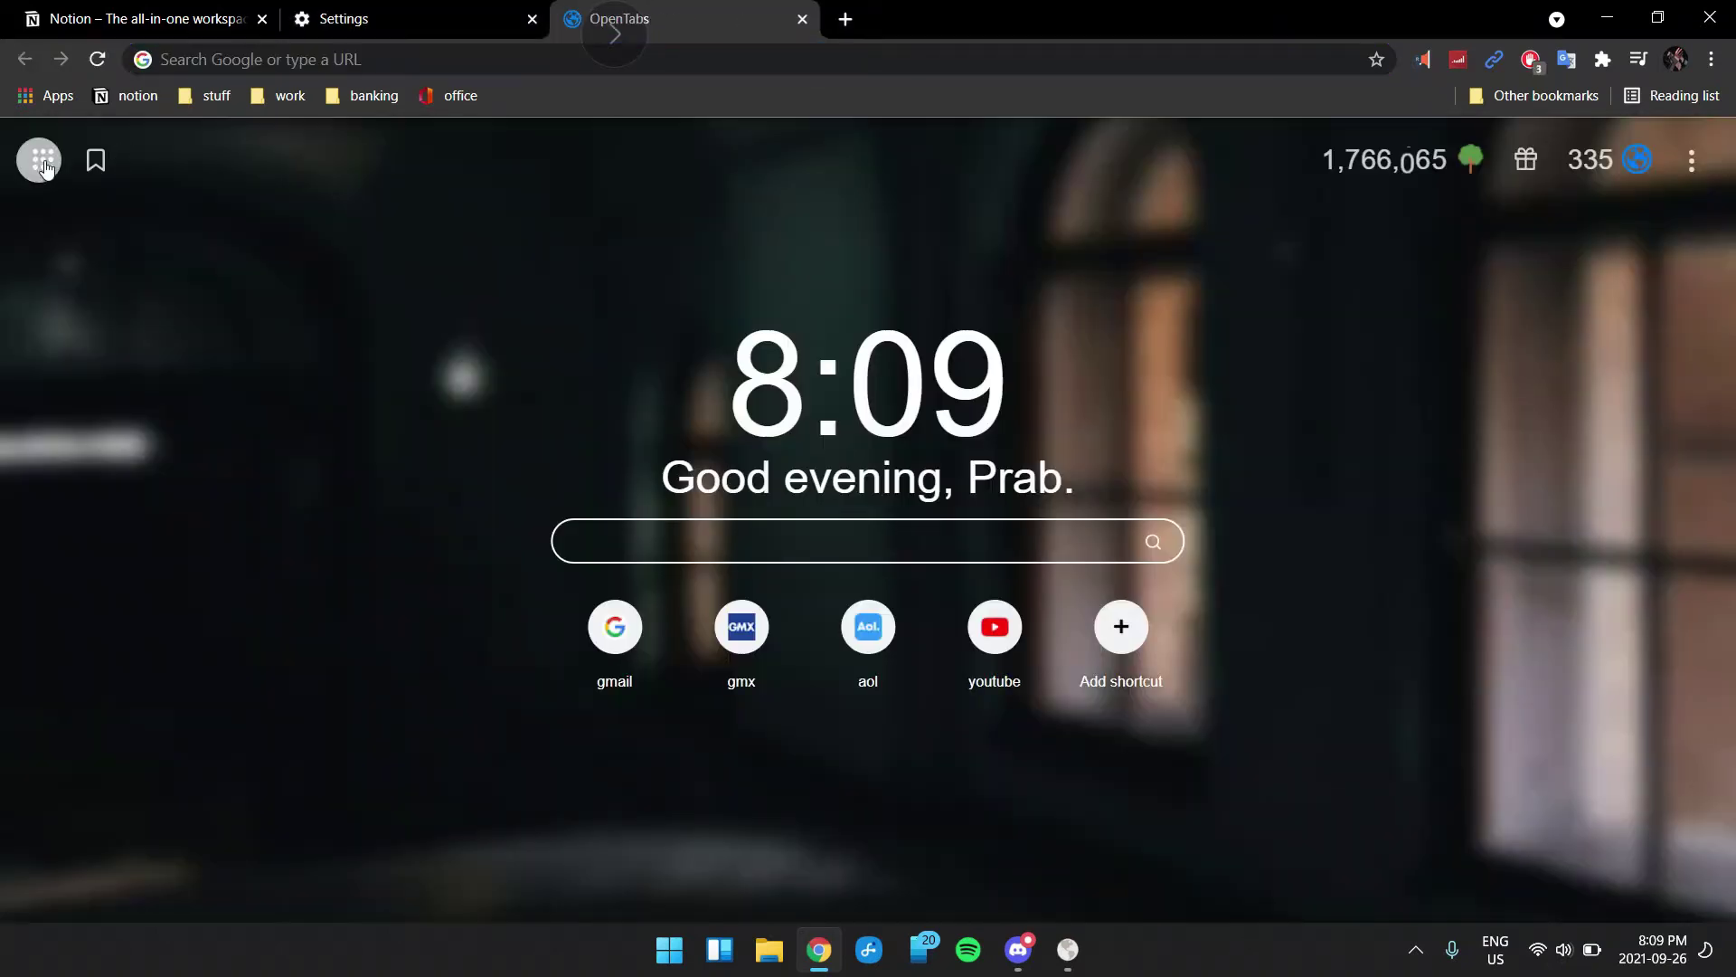
pyautogui.click(43, 160)
pyautogui.click(94, 317)
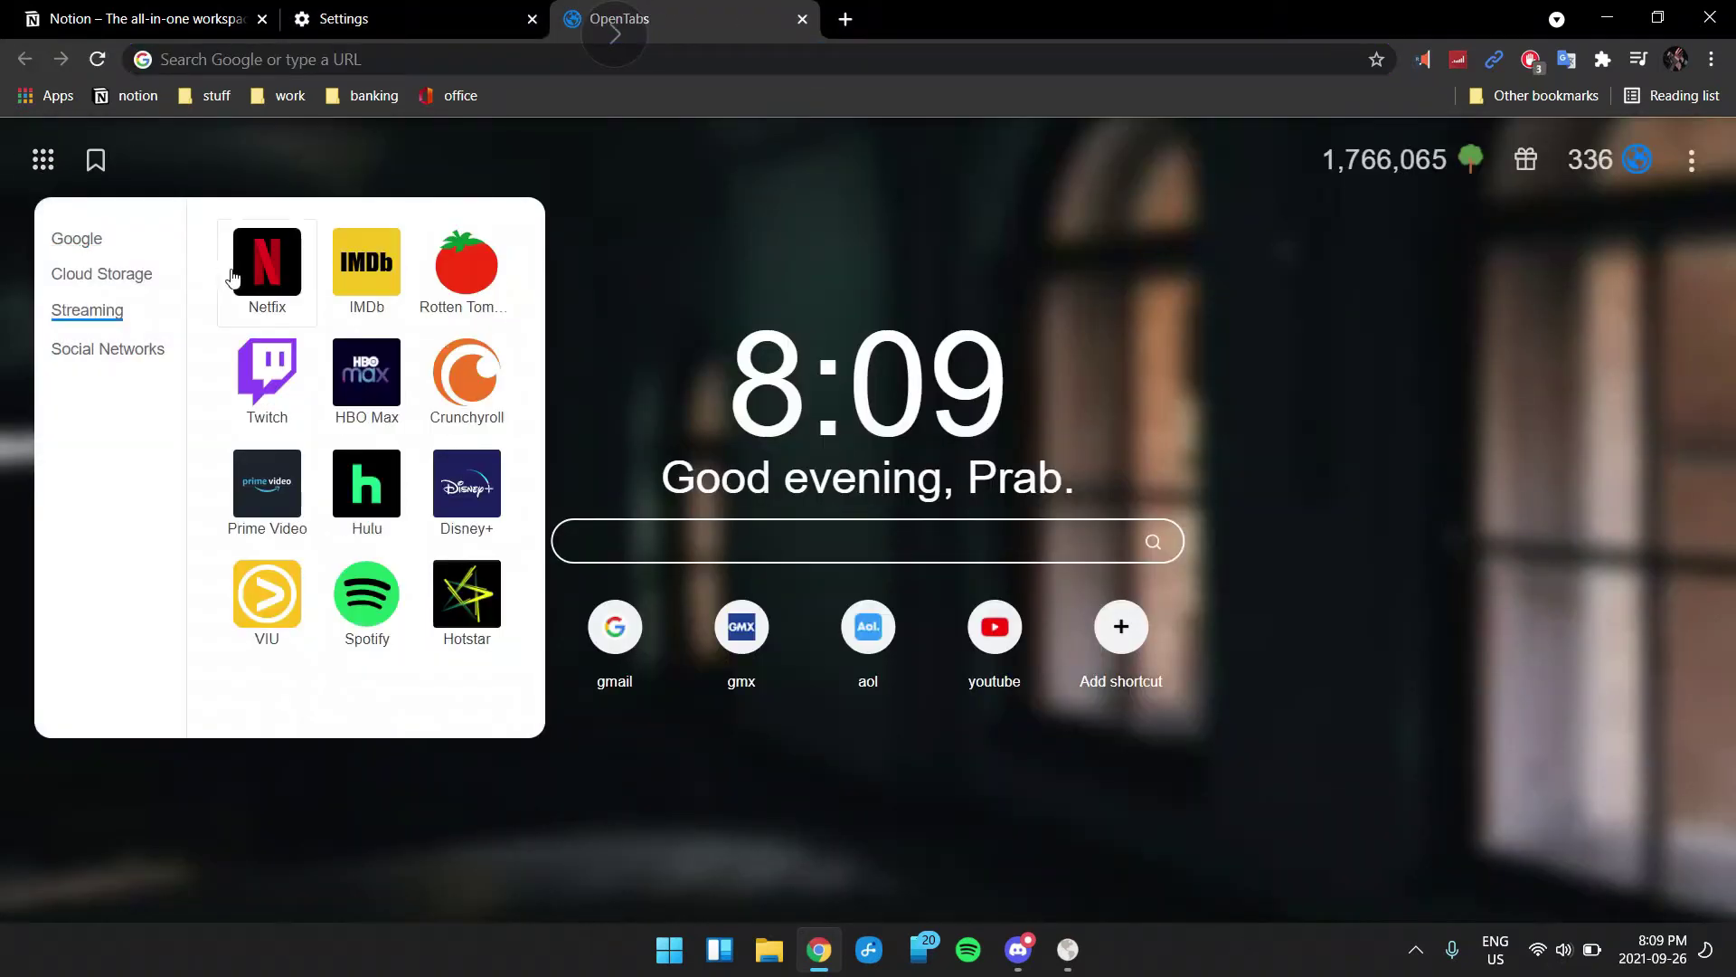
pyautogui.click(294, 274)
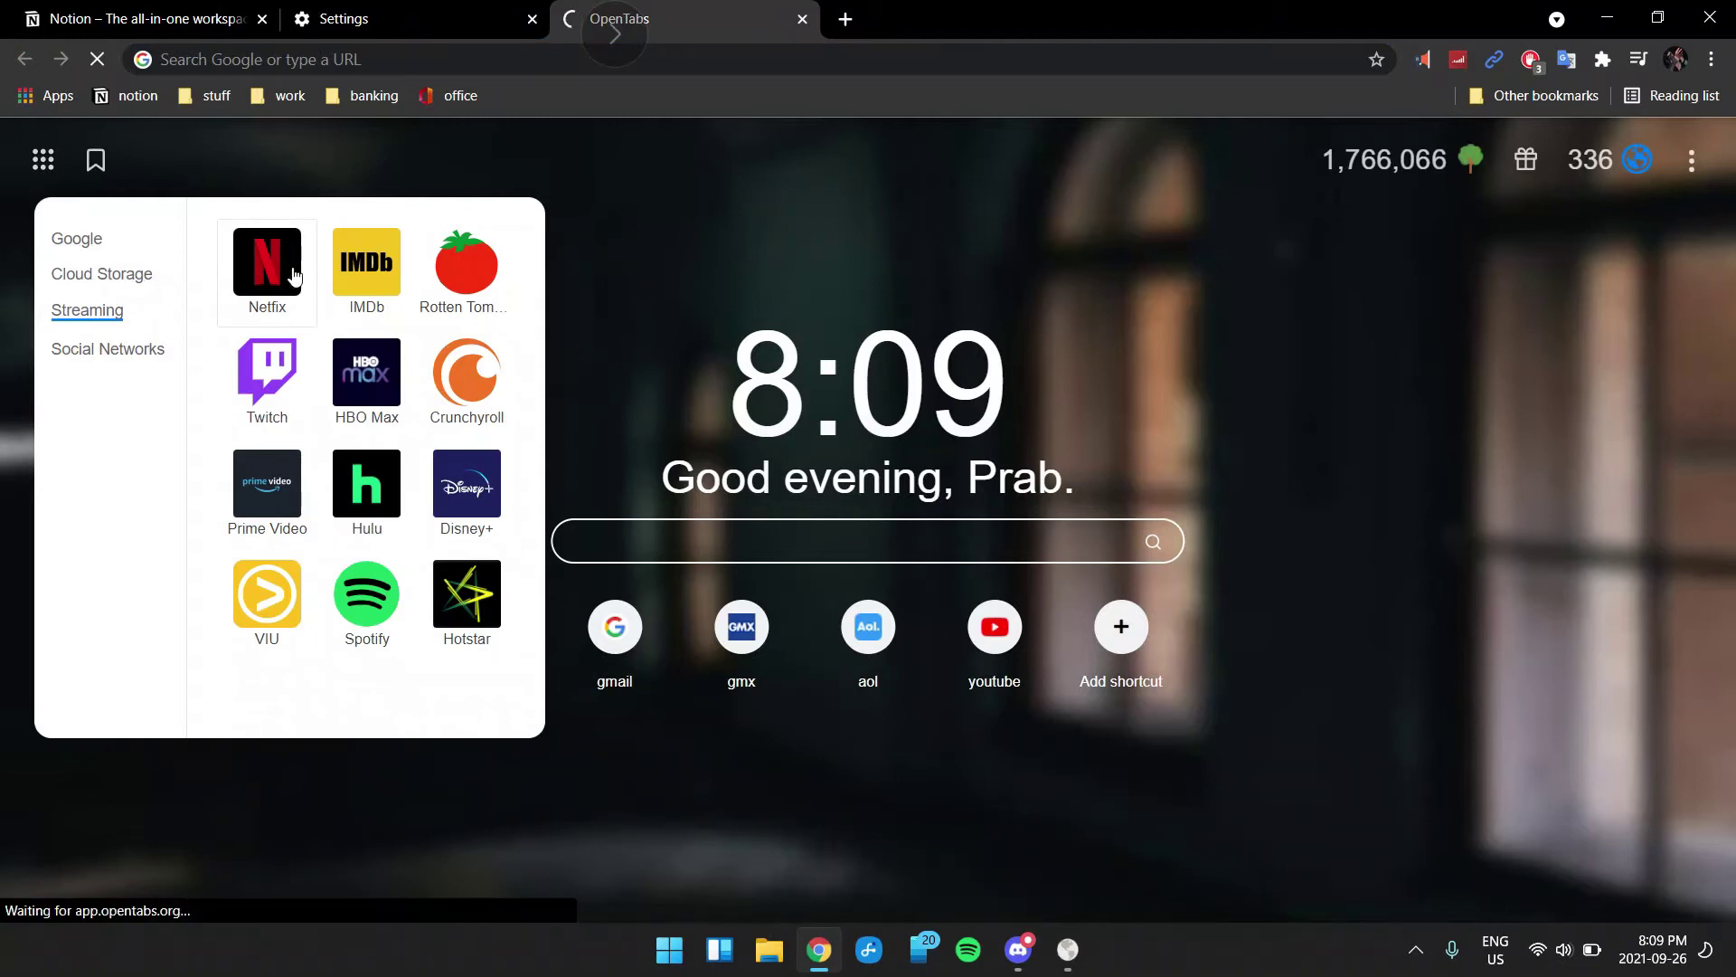
# Step: Play the Anne episode S3:E7 from Continue Watching, then pause it
pyautogui.scroll(-7, 291, 268)
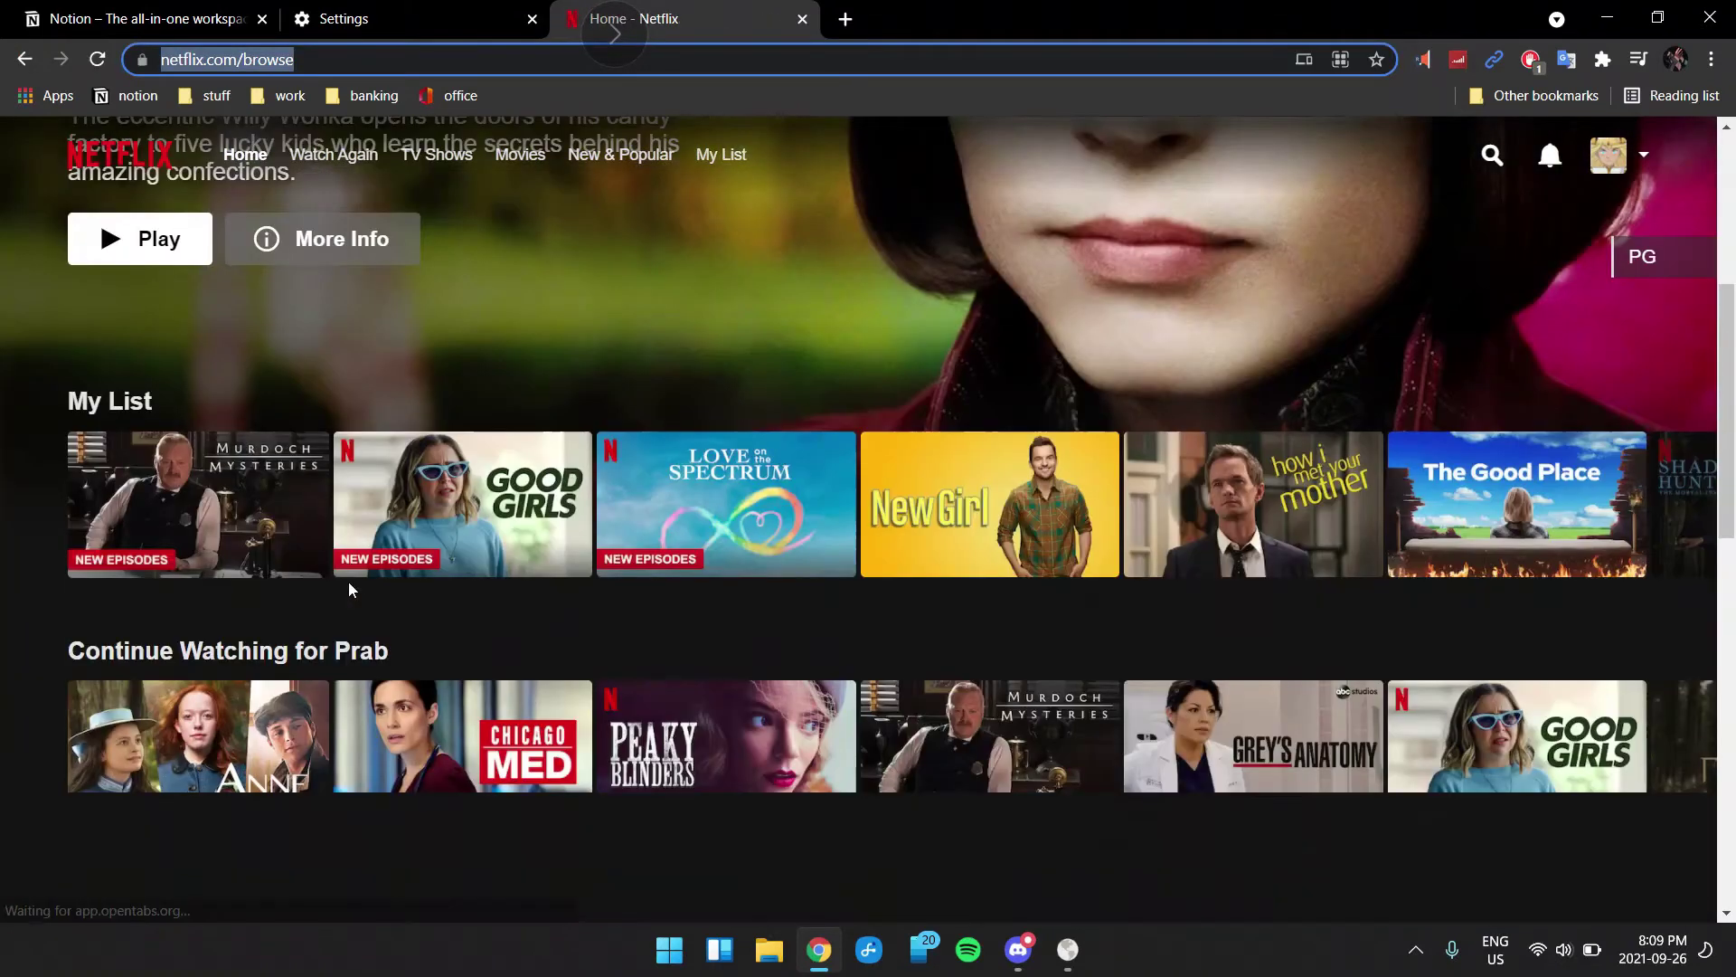
pyautogui.moveTo(163, 572)
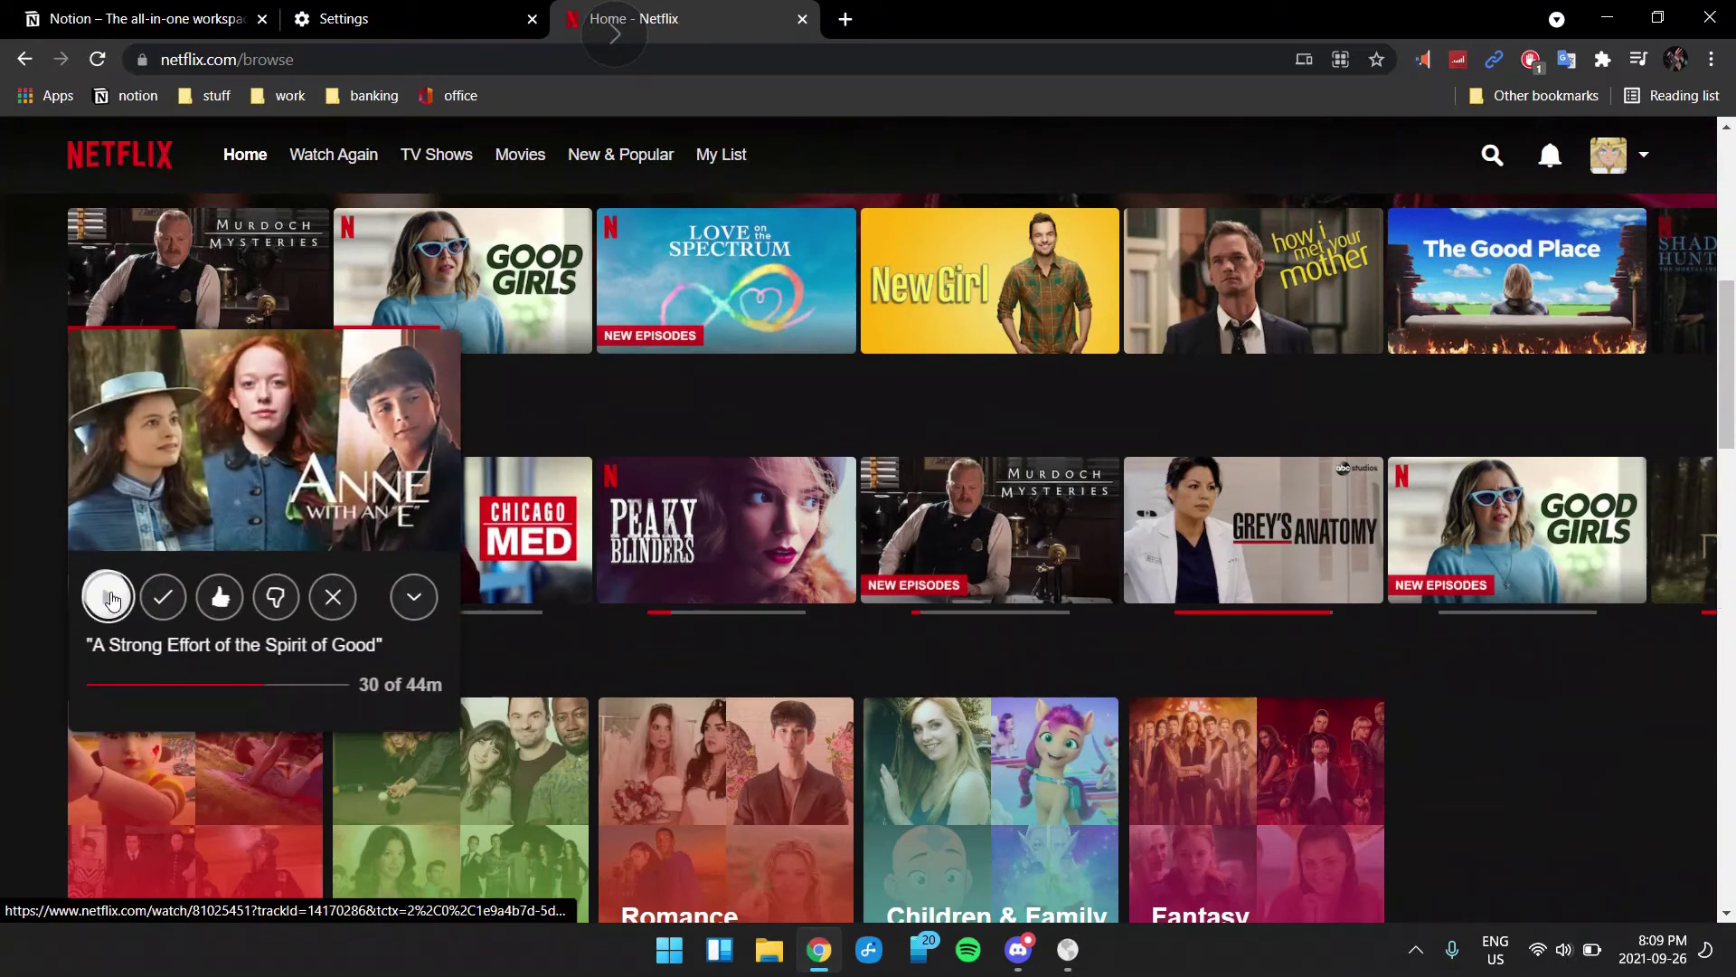
pyautogui.click(107, 598)
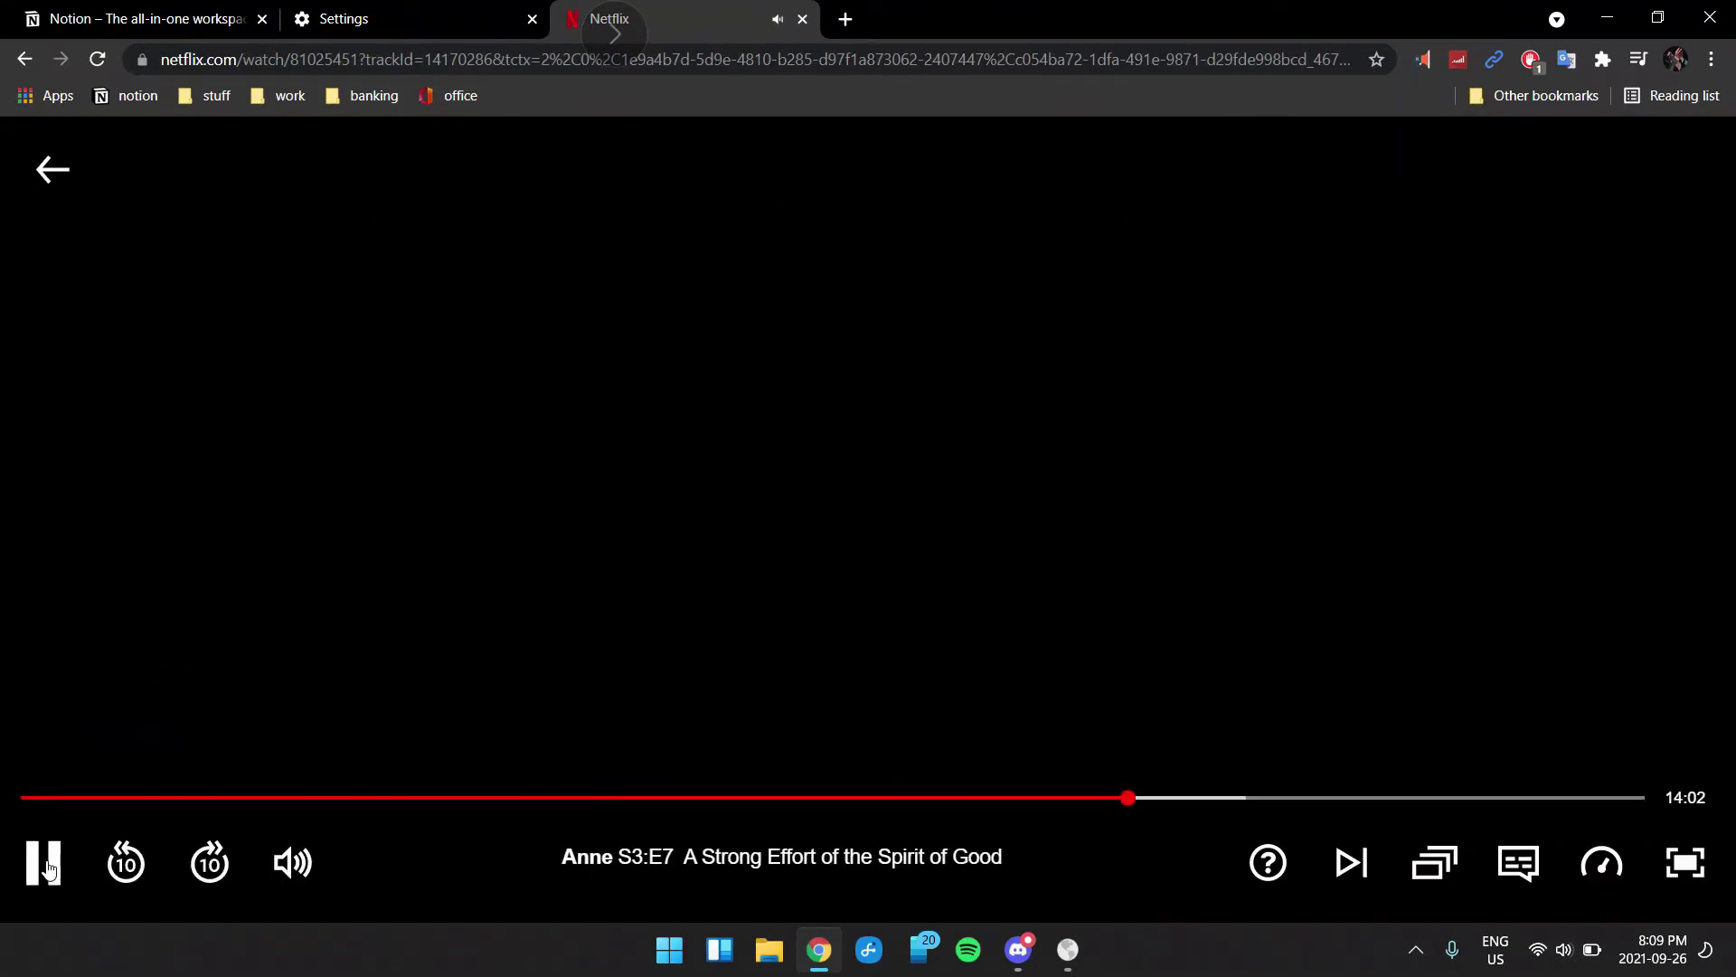
pyautogui.click(45, 864)
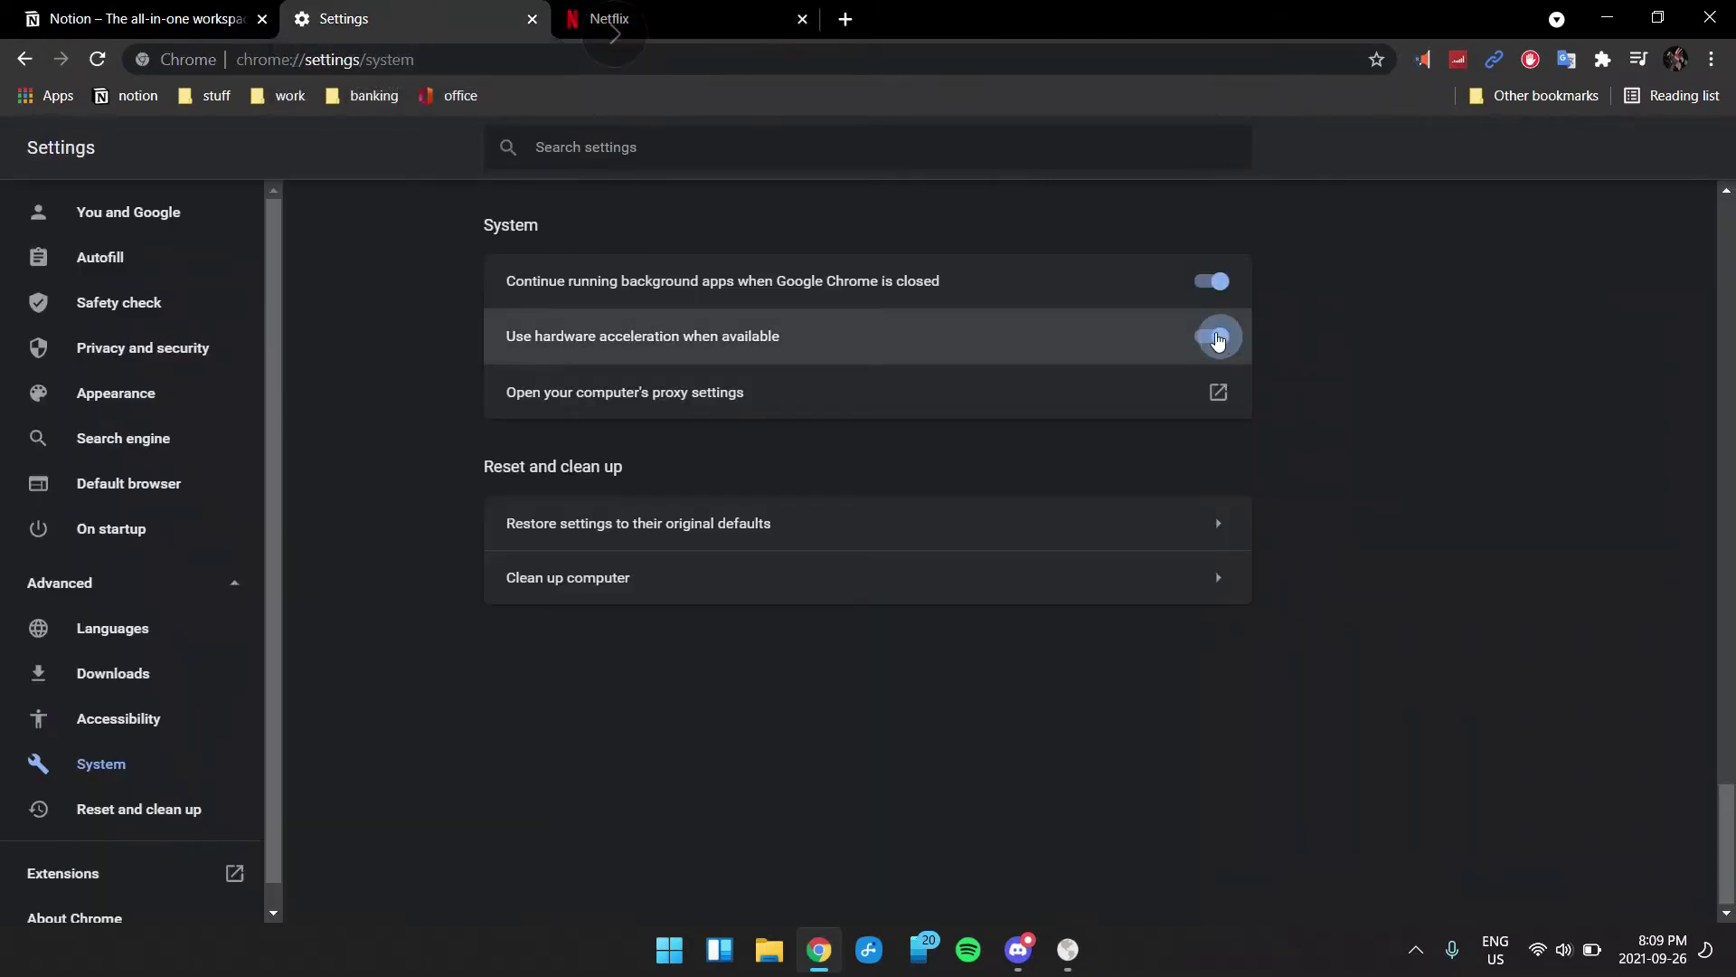
# Step: Switch off Chrome's hardware acceleration, pause the Anne episode at 13:59, and return to Settings
pyautogui.click(1217, 338)
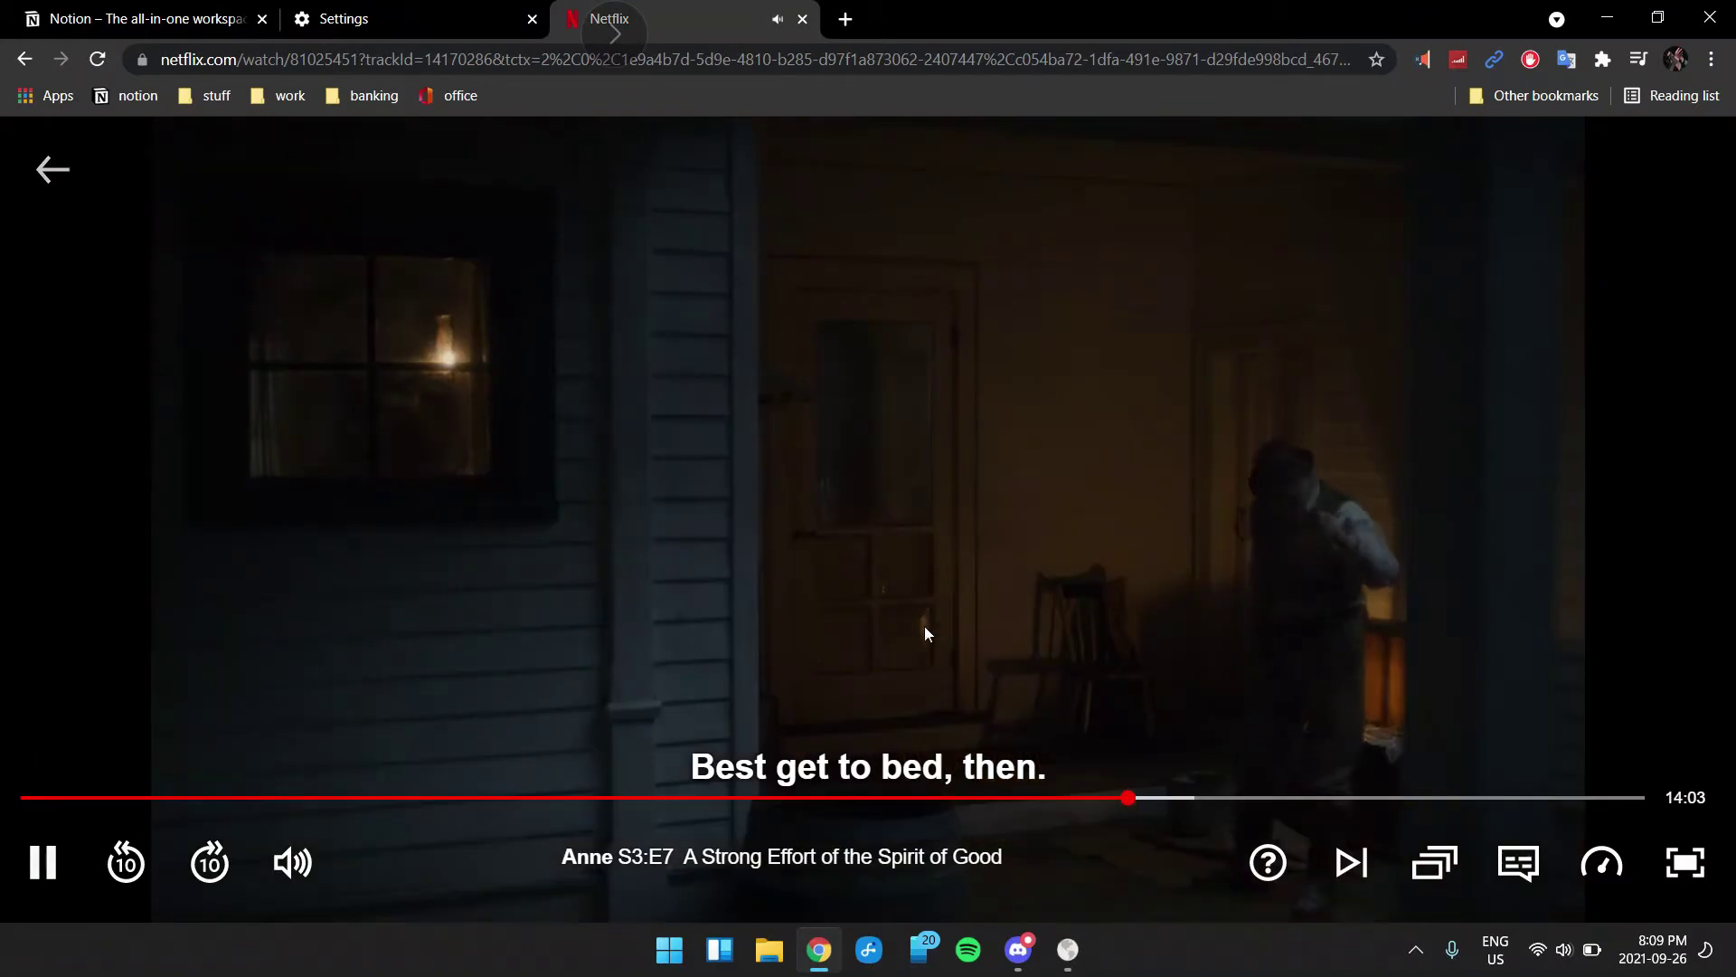
pyautogui.click(43, 868)
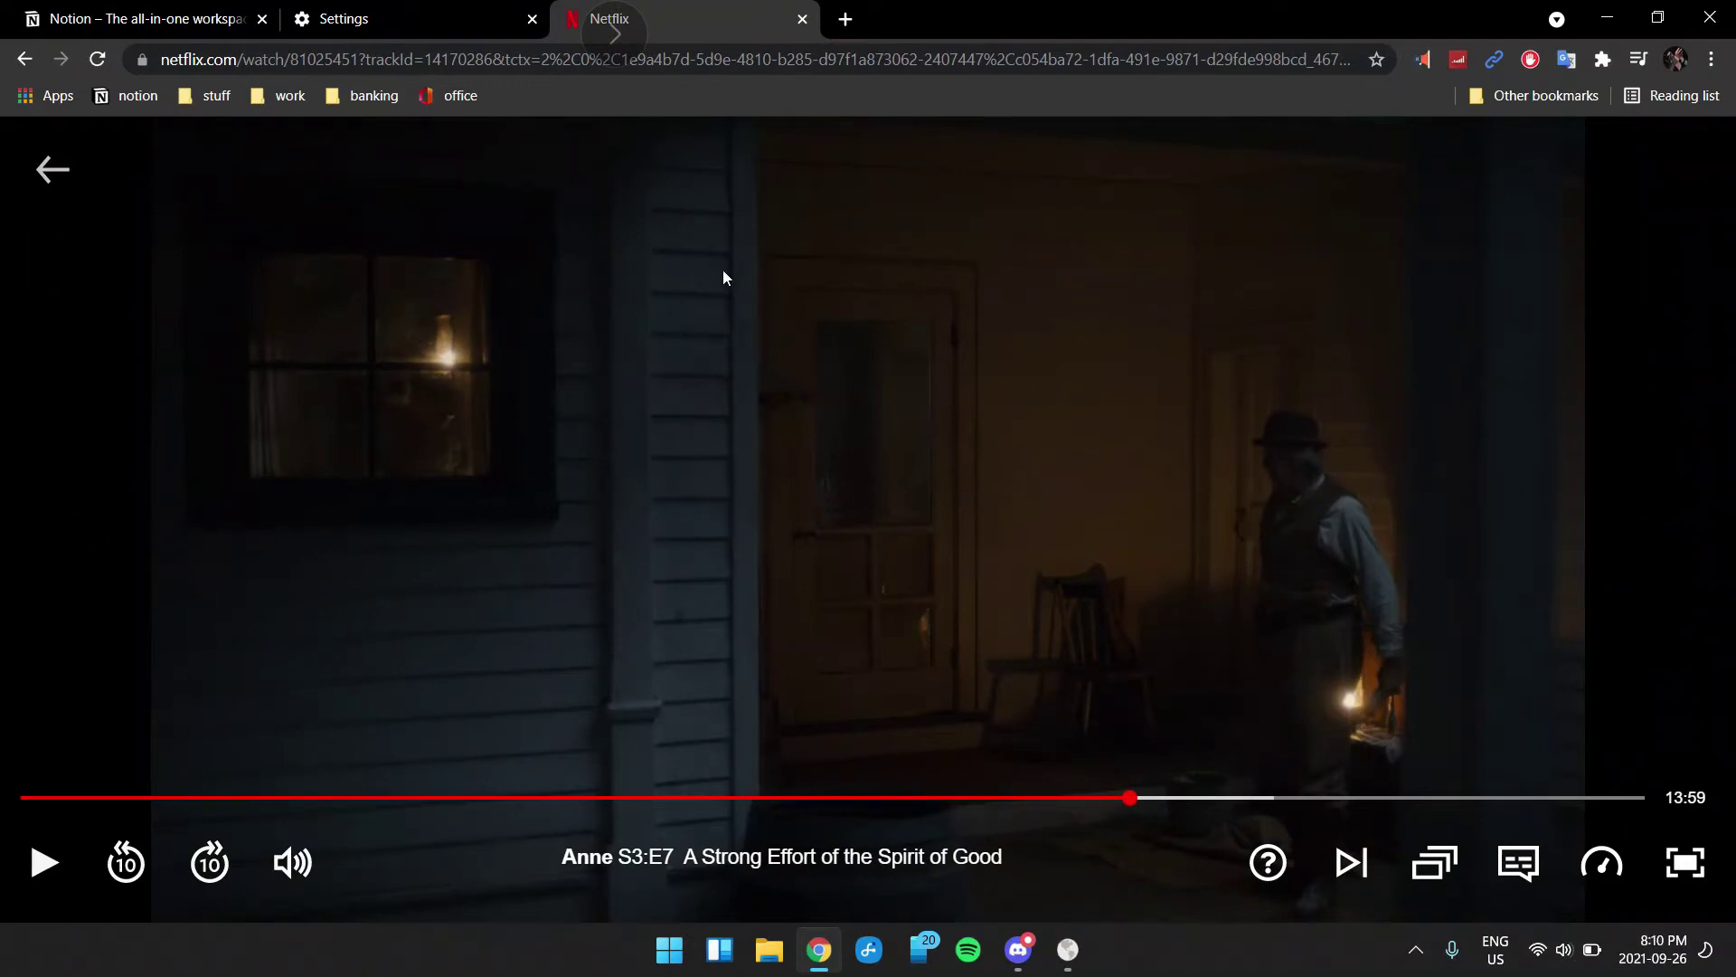
pyautogui.hotkey('ctrl', 'shift', 'Tab')
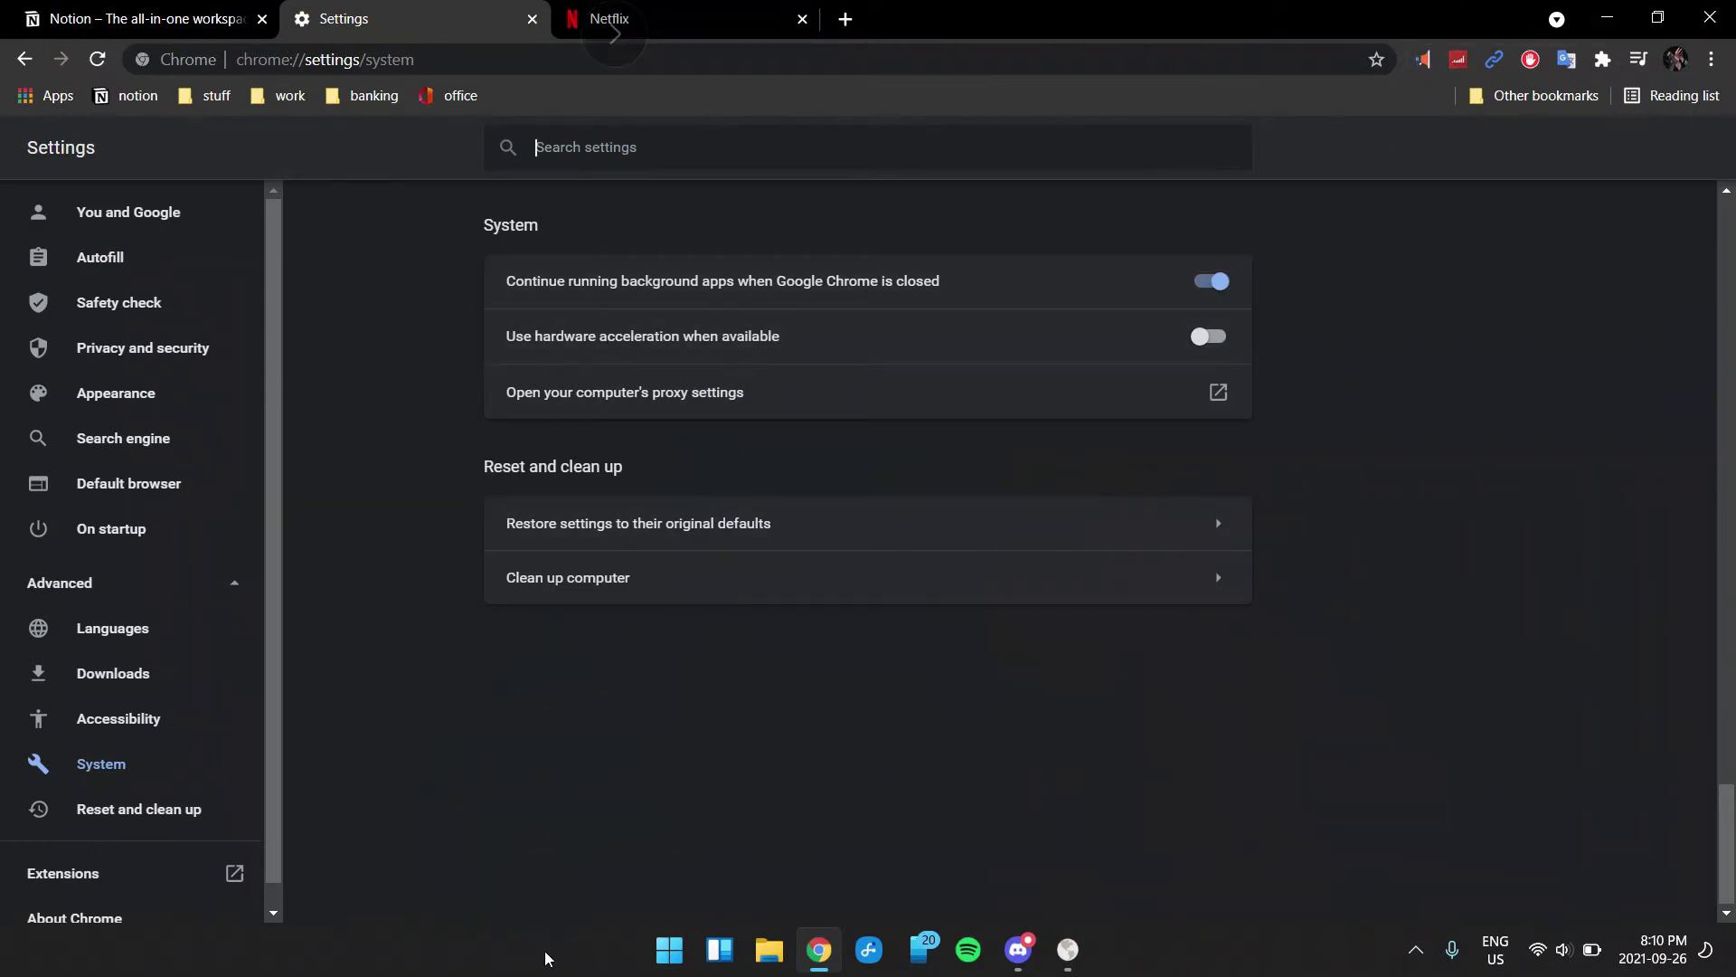
# Step: Launch Microsoft Edge by searching 'ed' in the Start menu
pyautogui.click(660, 970)
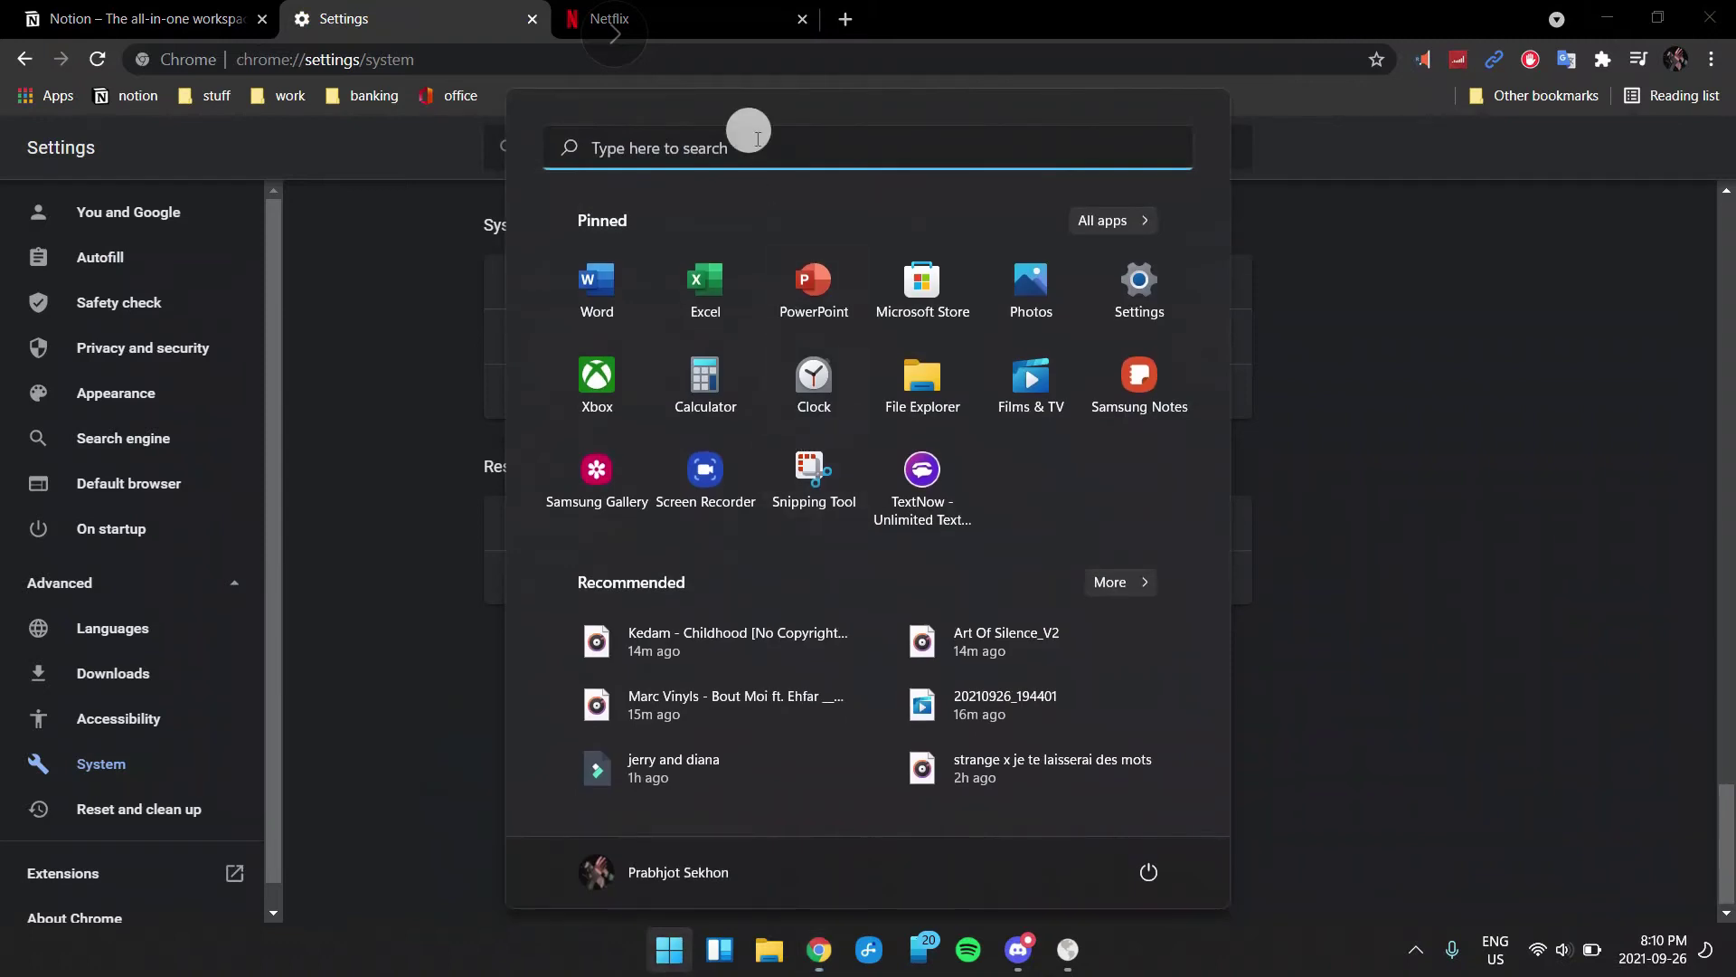
pyautogui.click(756, 149)
pyautogui.write('ed')
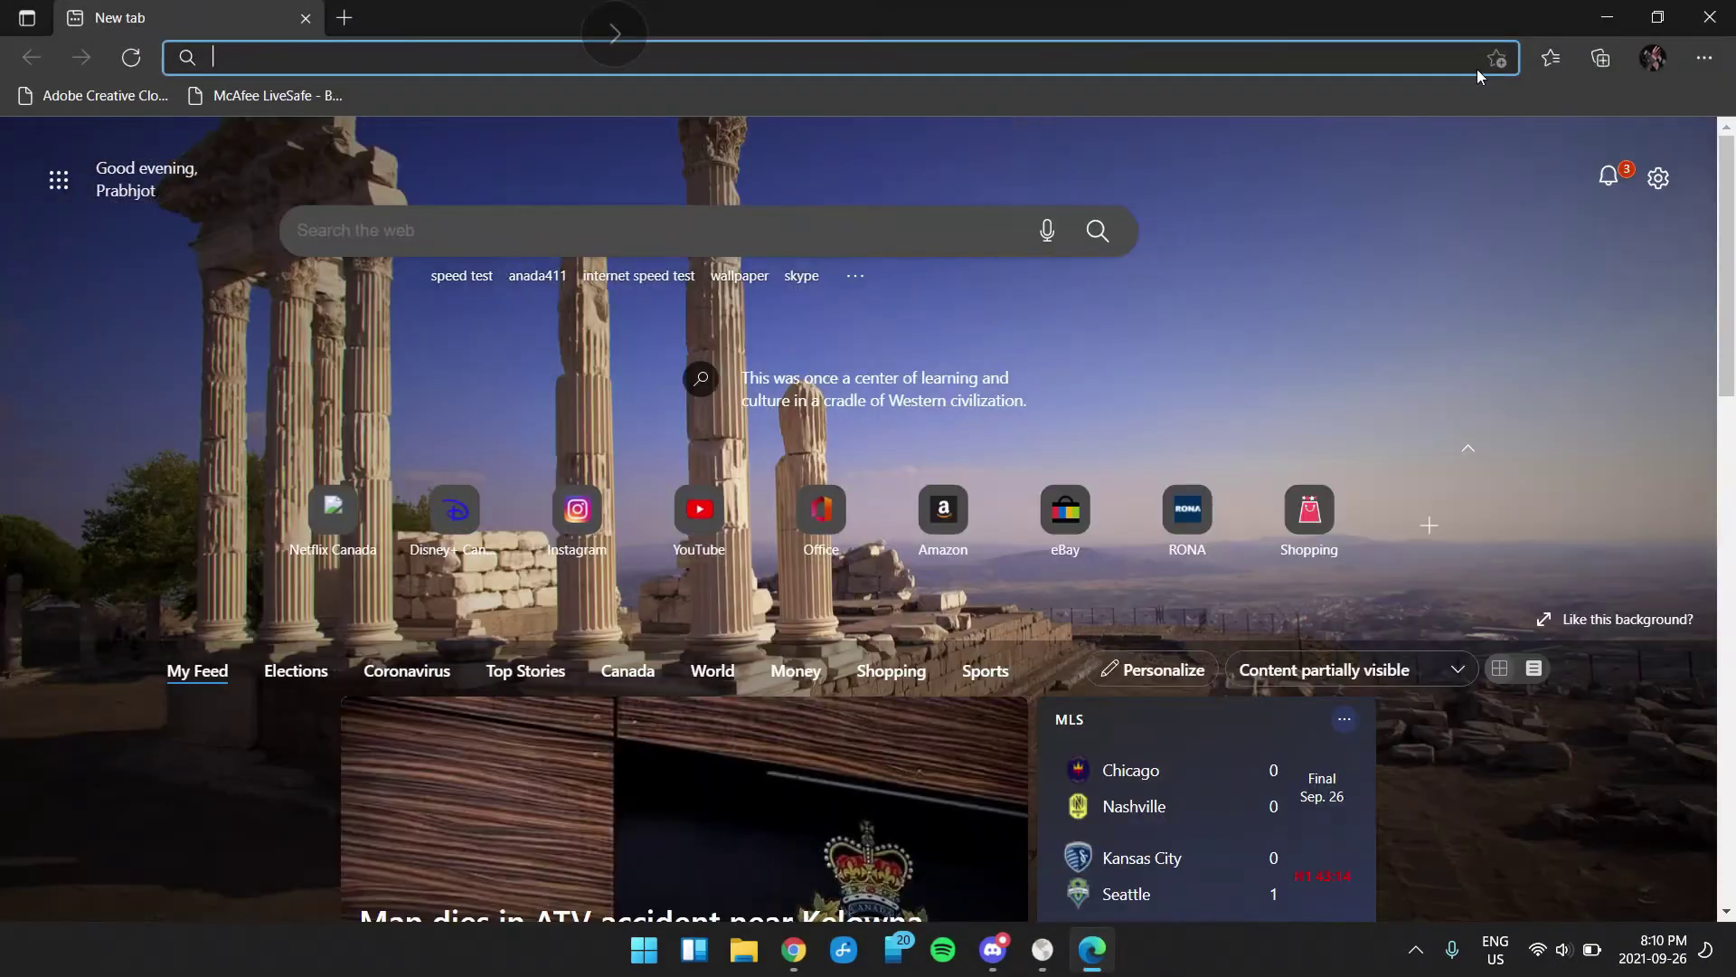
# Step: In Edge's System settings, enable hardware acceleration, restart Edge, then switch it off
pyautogui.click(1705, 57)
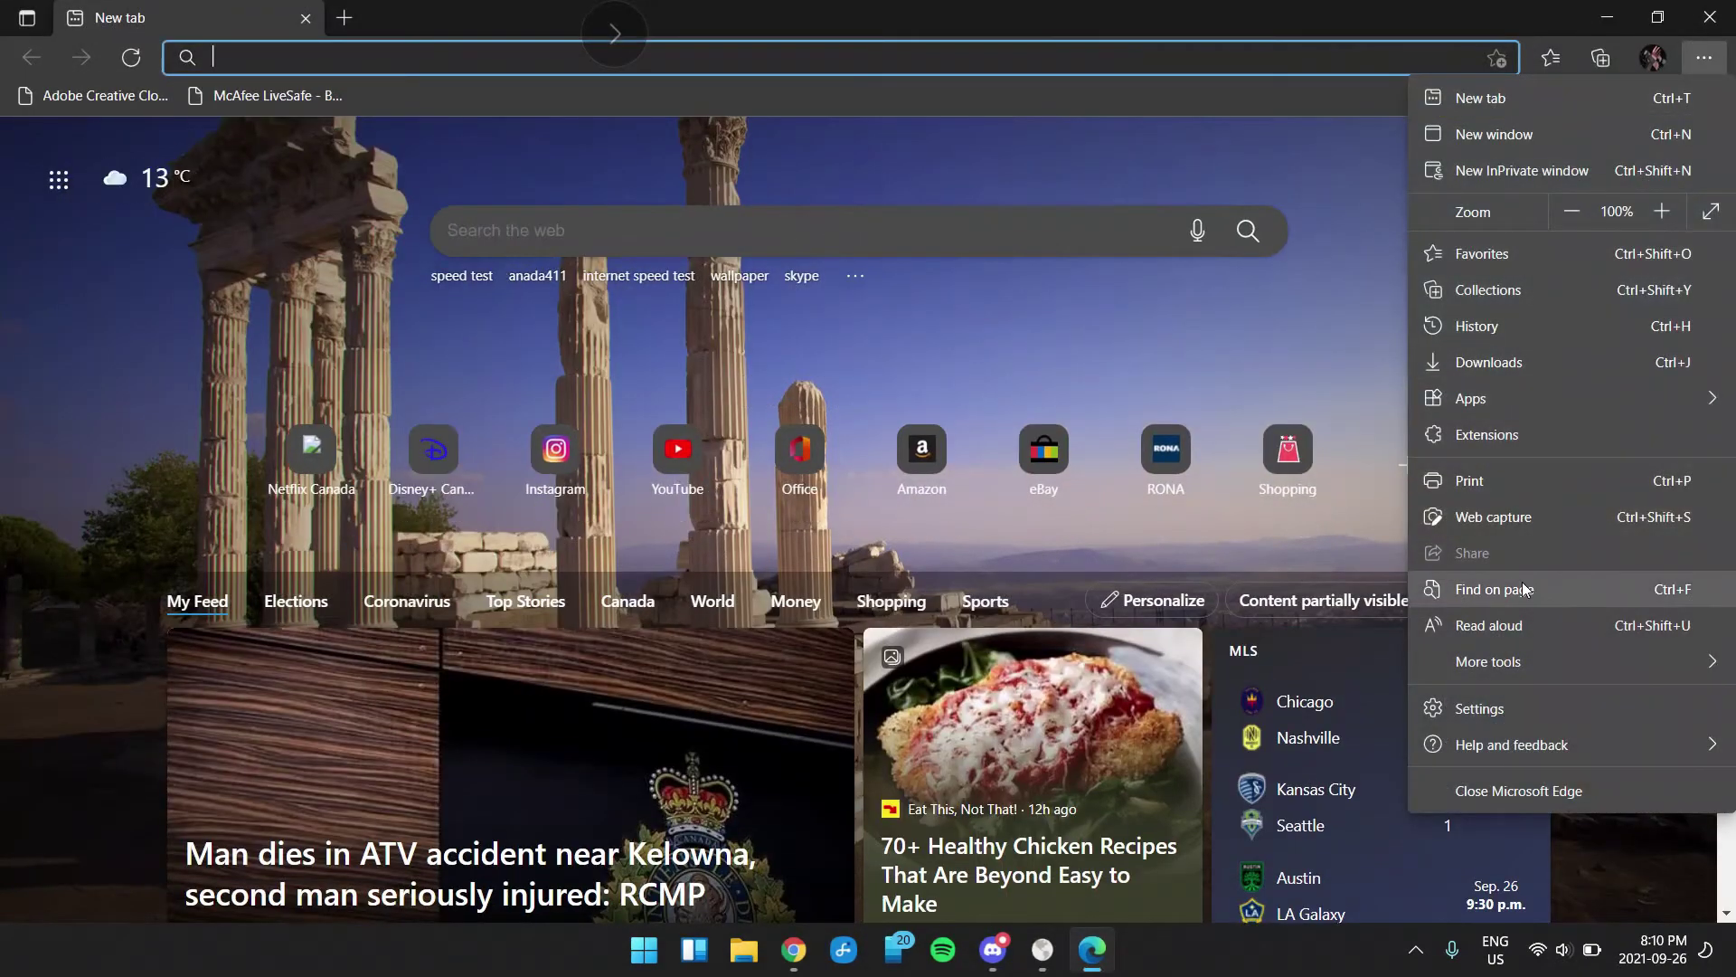
pyautogui.moveTo(1528, 744)
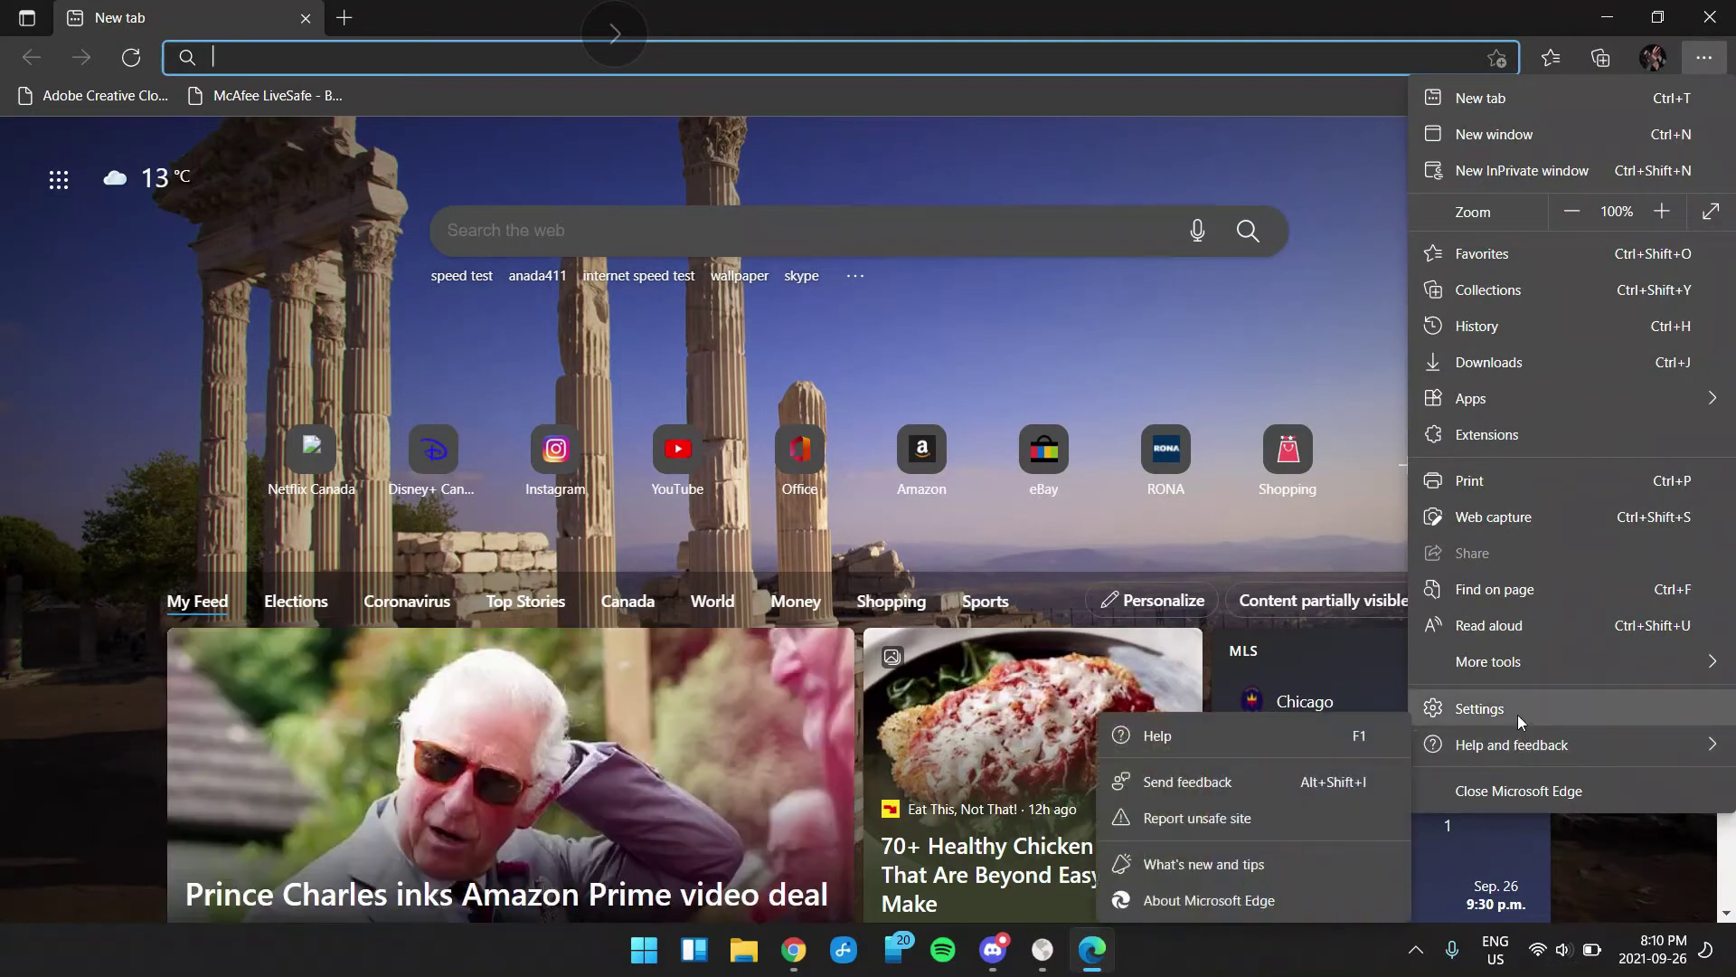
pyautogui.click(1518, 714)
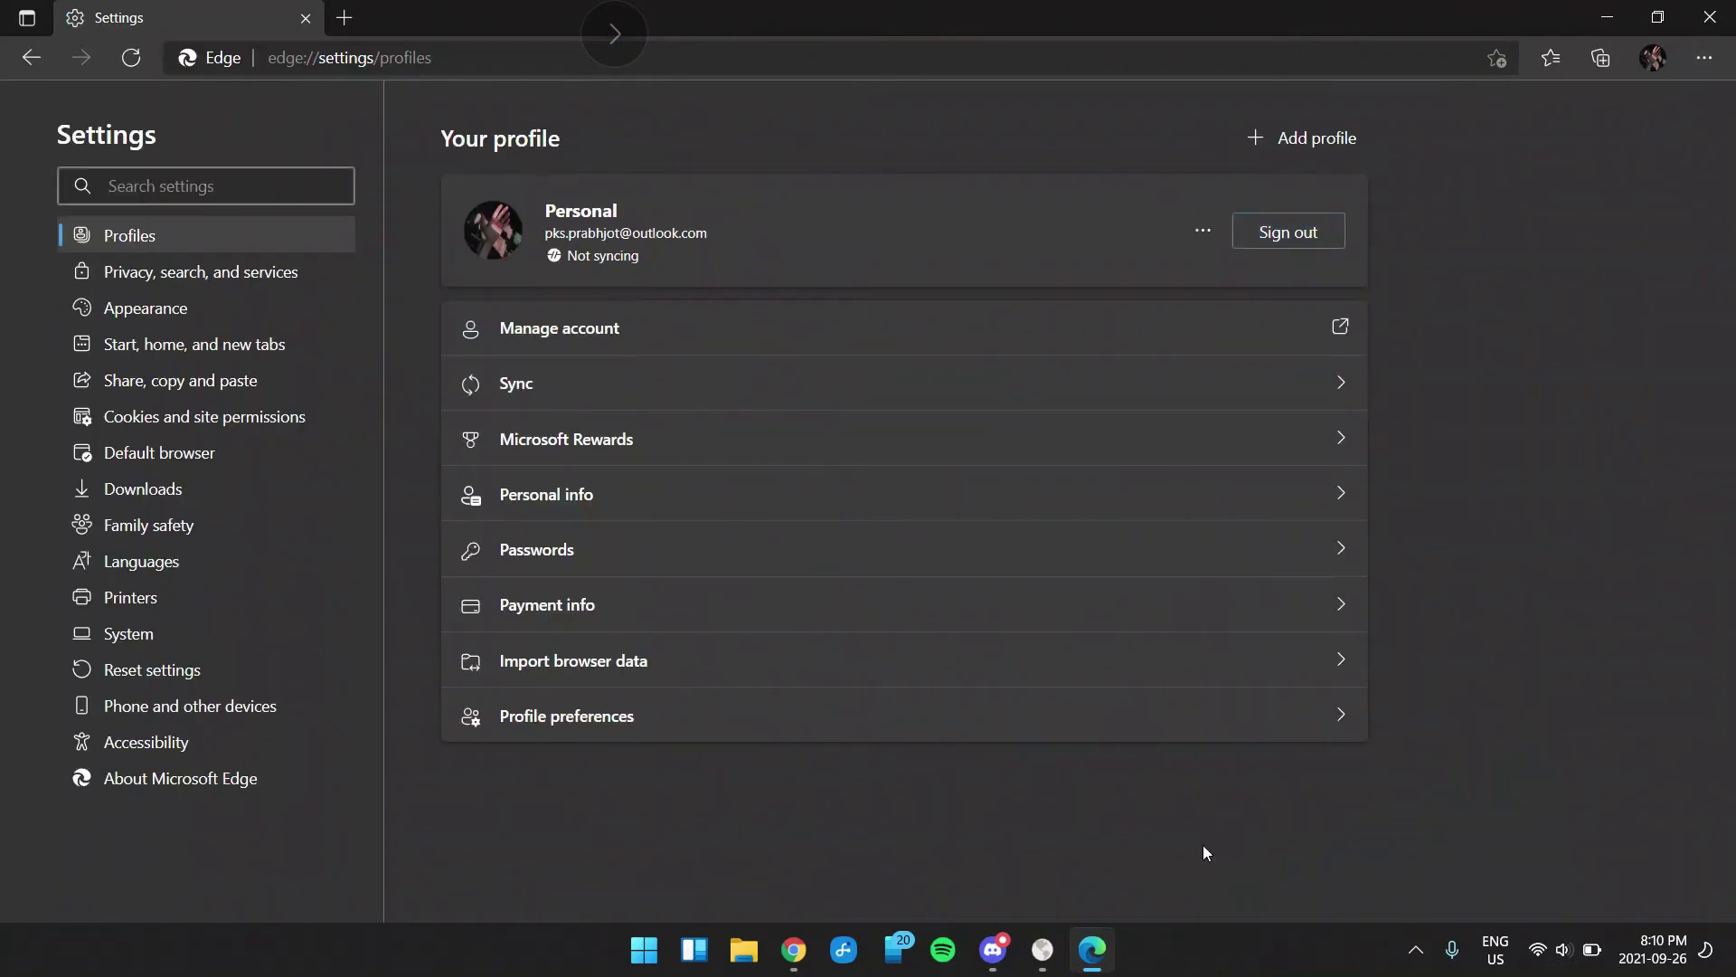
pyautogui.click(85, 623)
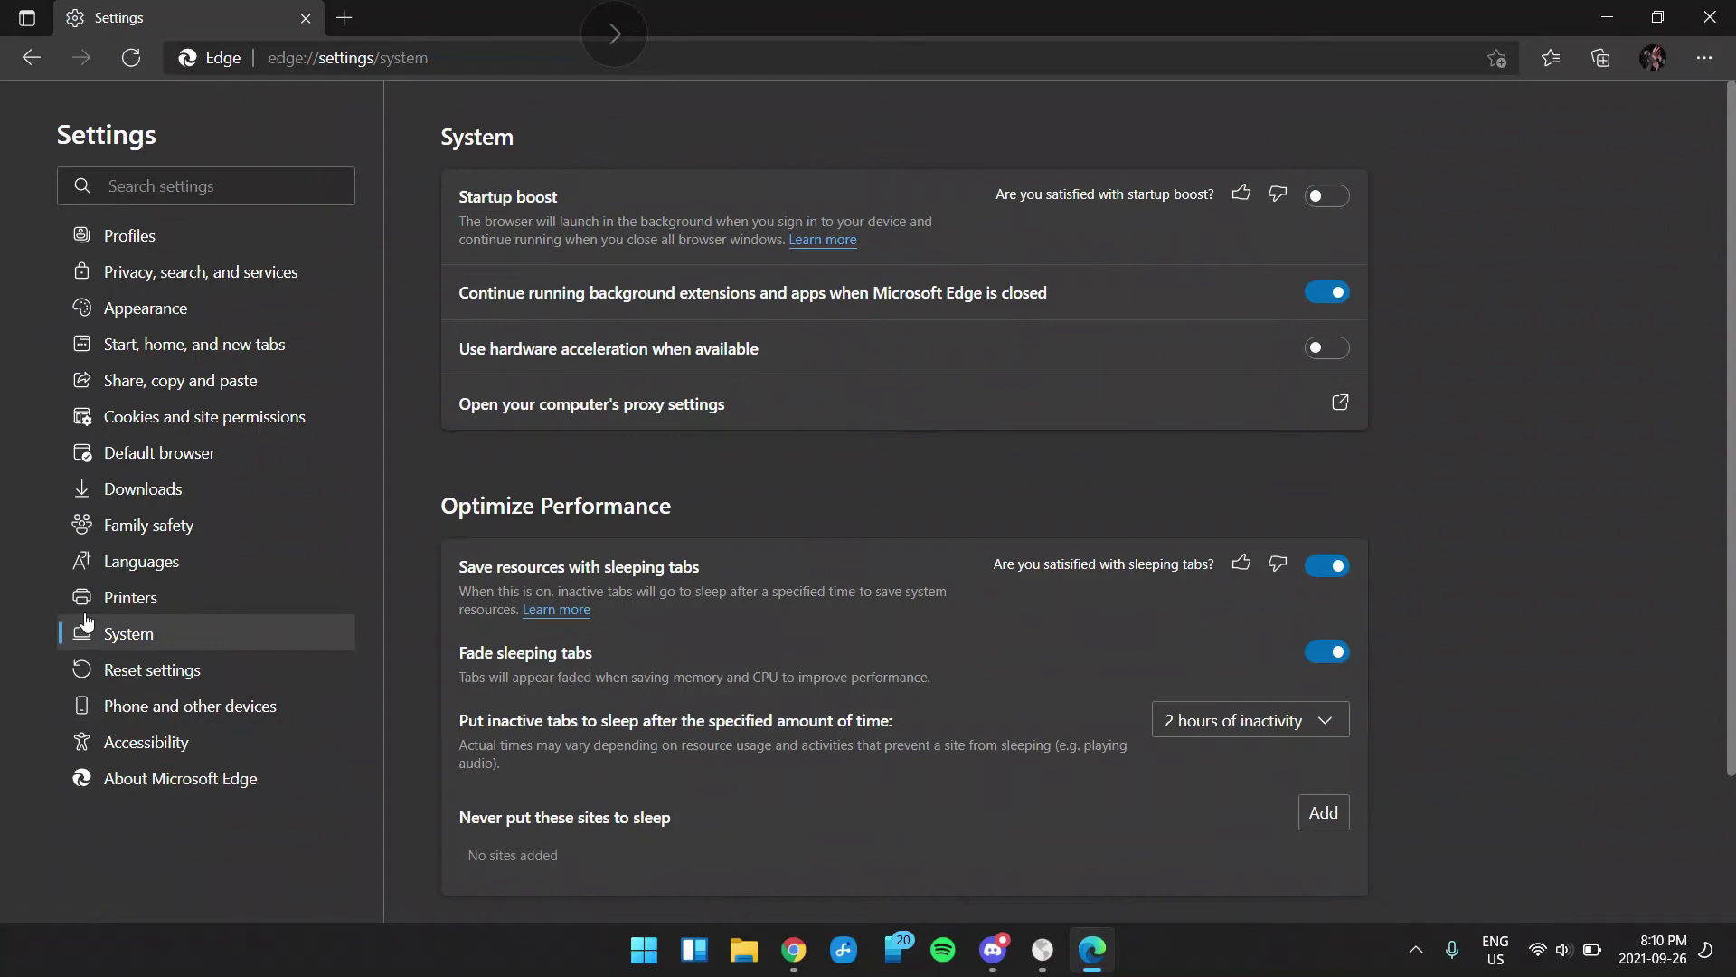
pyautogui.click(1317, 350)
pyautogui.click(1318, 393)
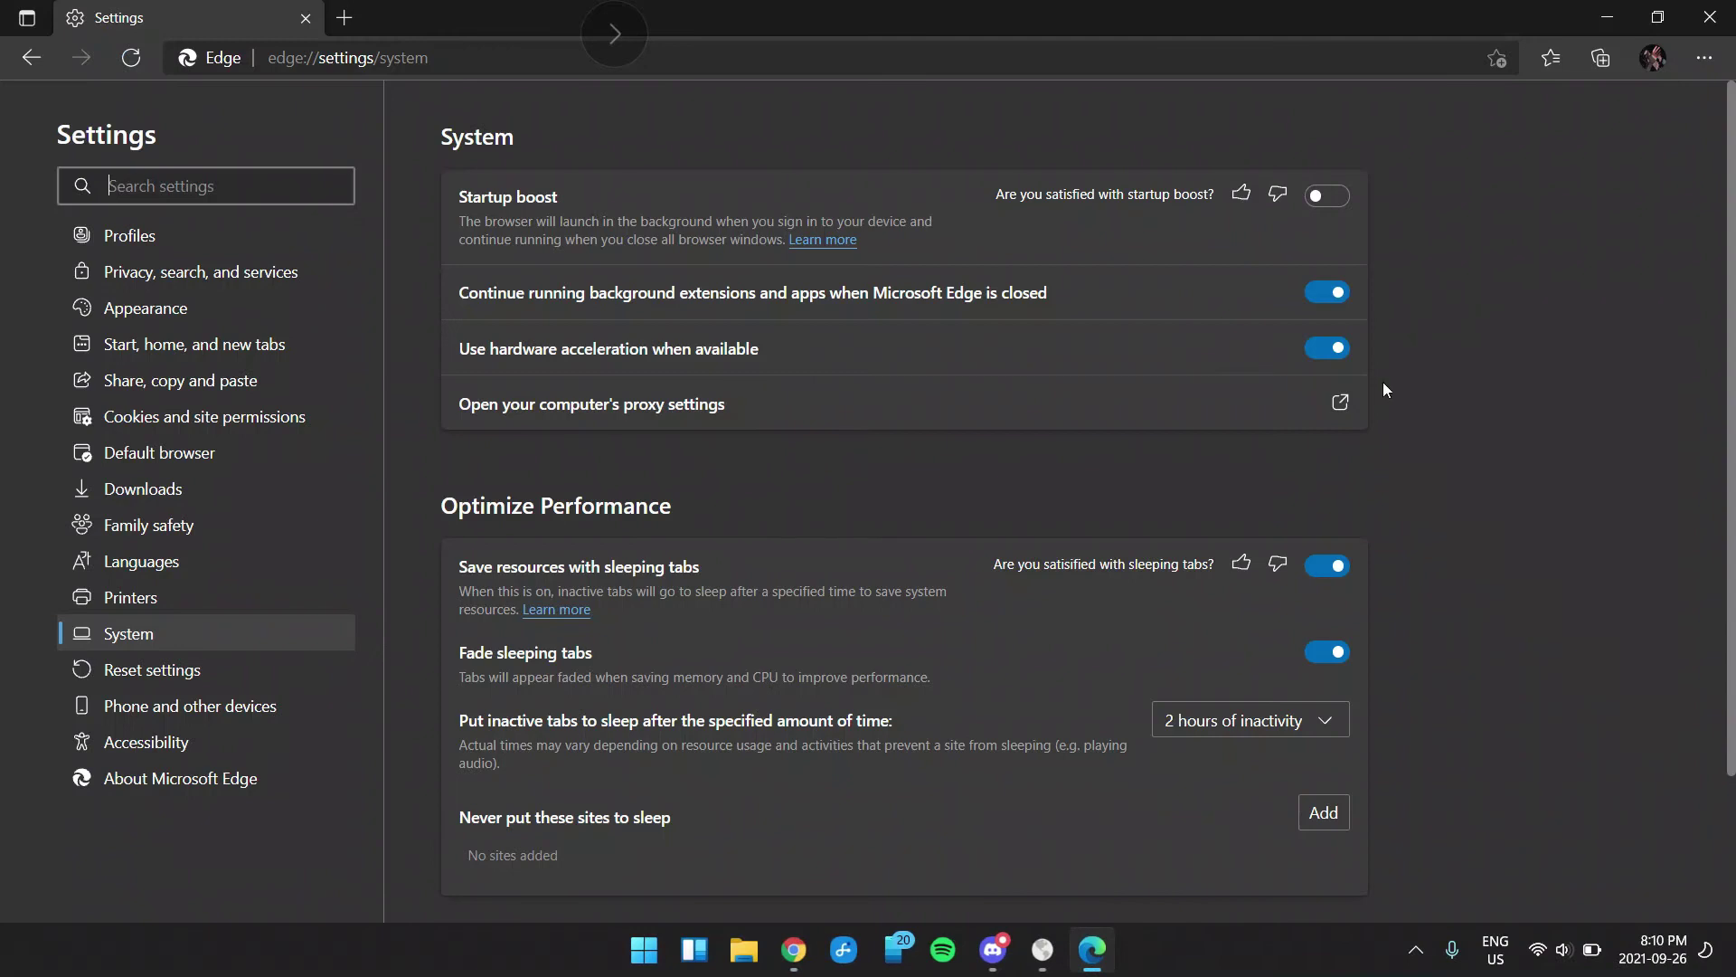
pyautogui.click(1329, 353)
# Step: Close Edge, open YouTube, and browse the Videos tab of your own channel
pyautogui.click(1710, 16)
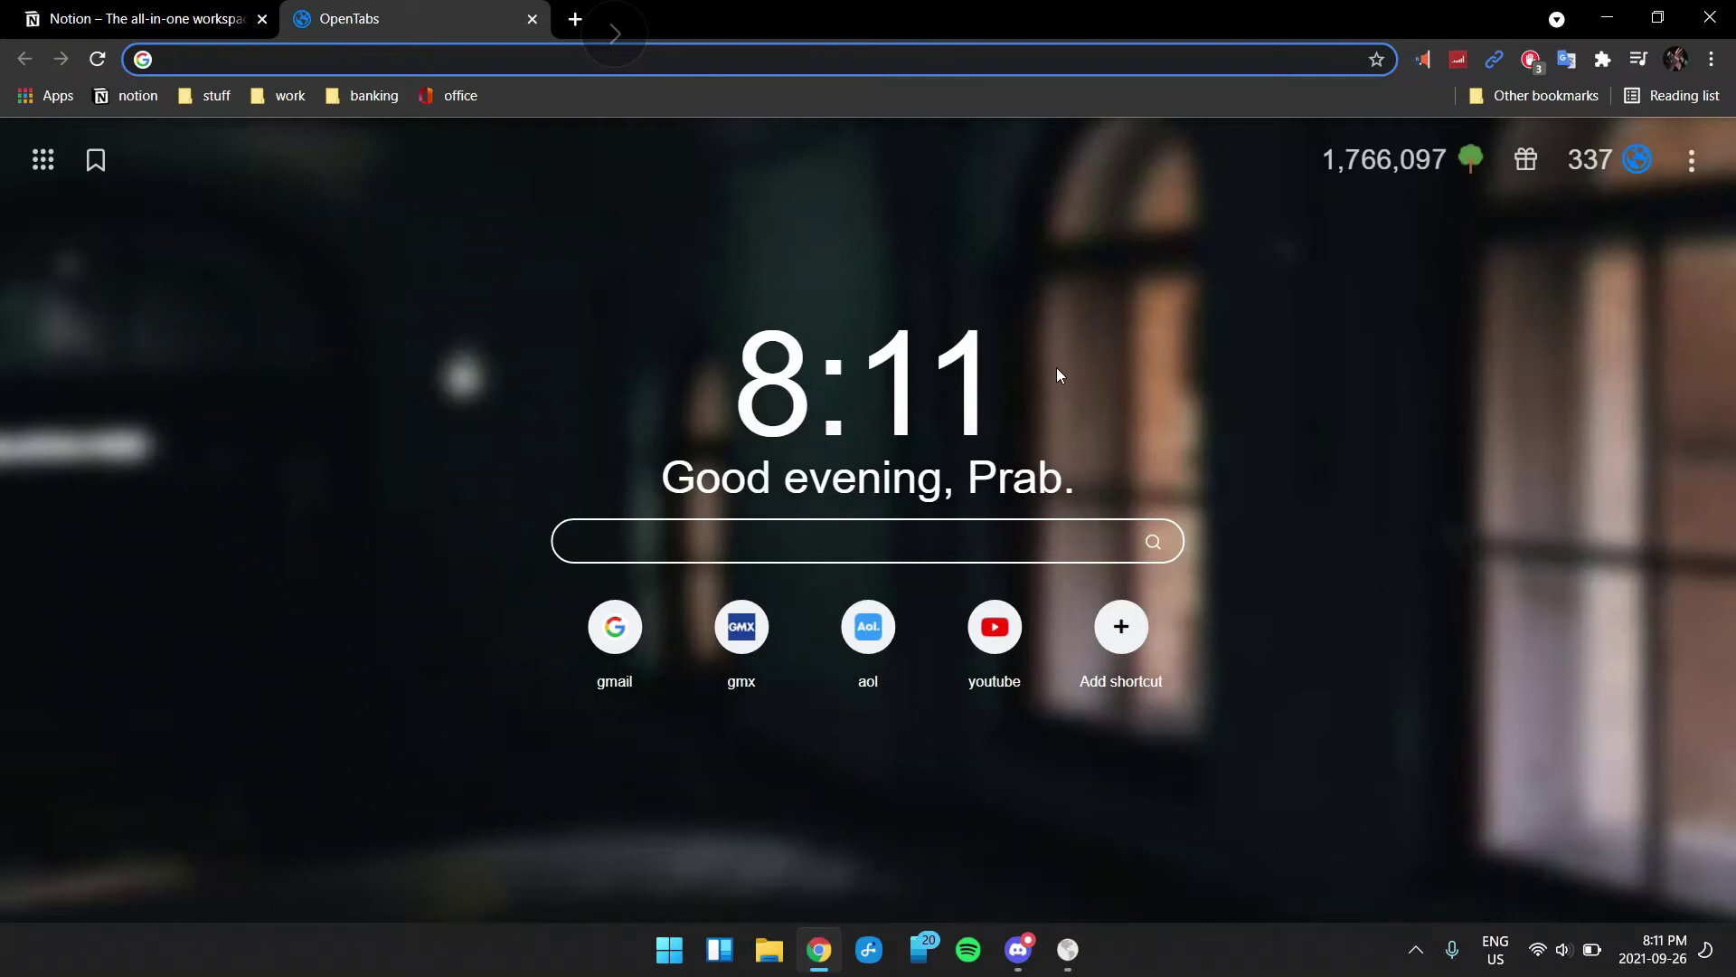
pyautogui.click(996, 630)
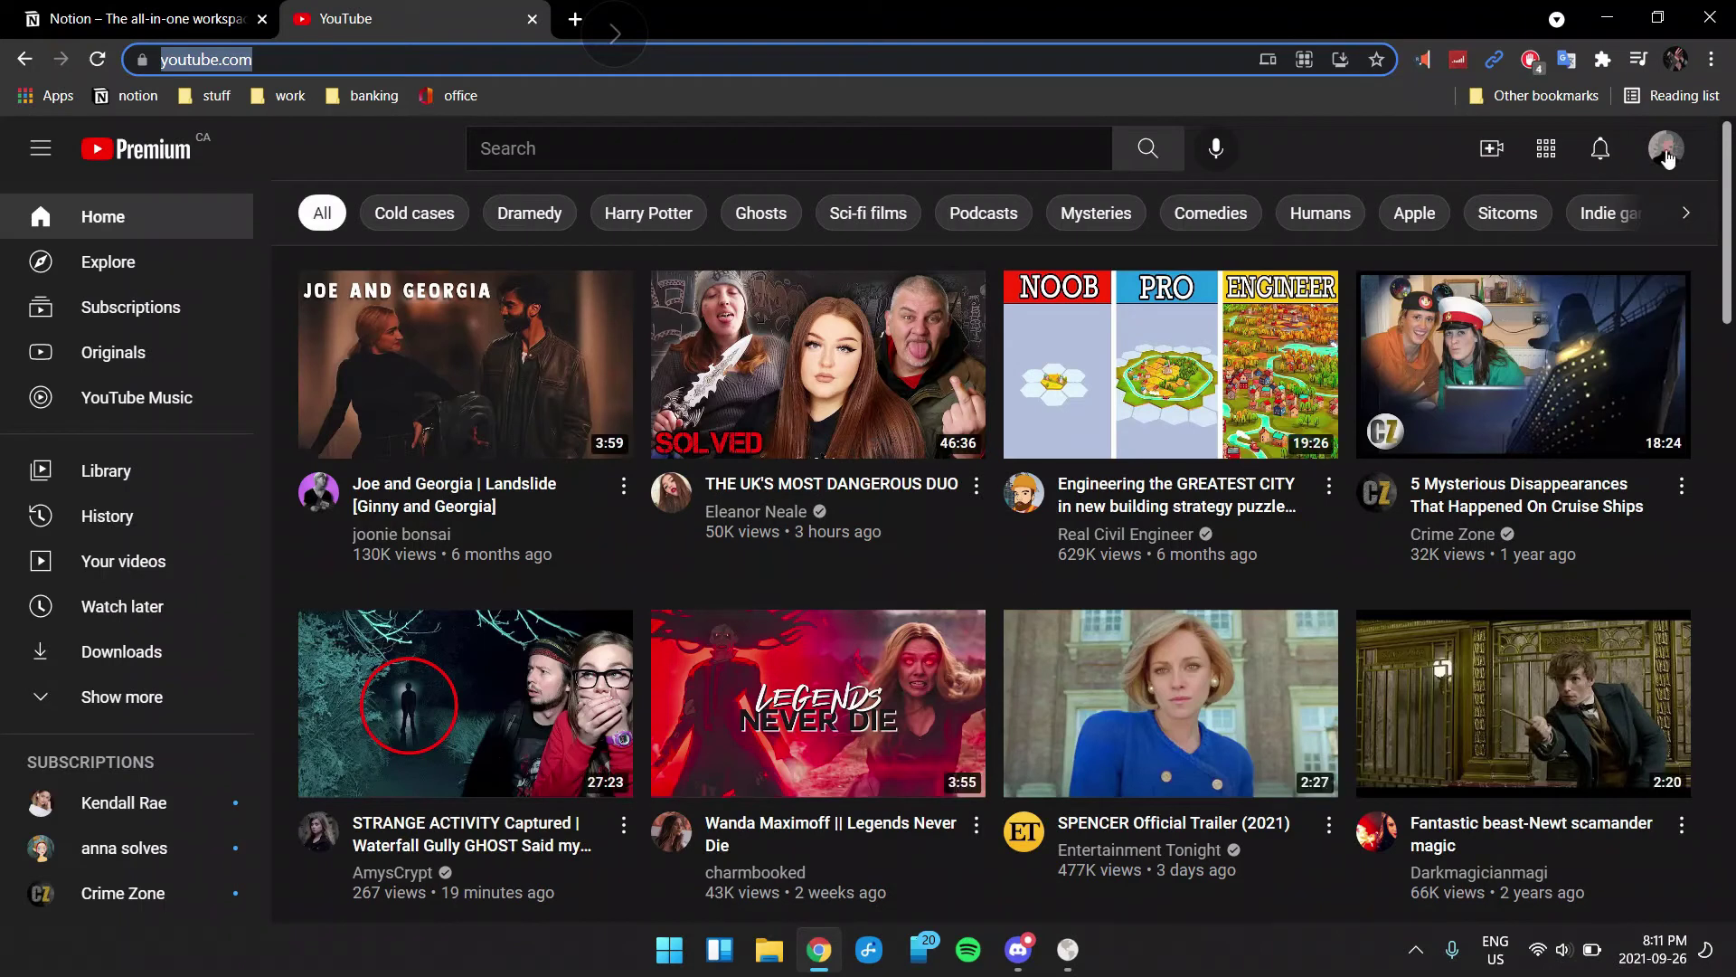
pyautogui.click(1667, 150)
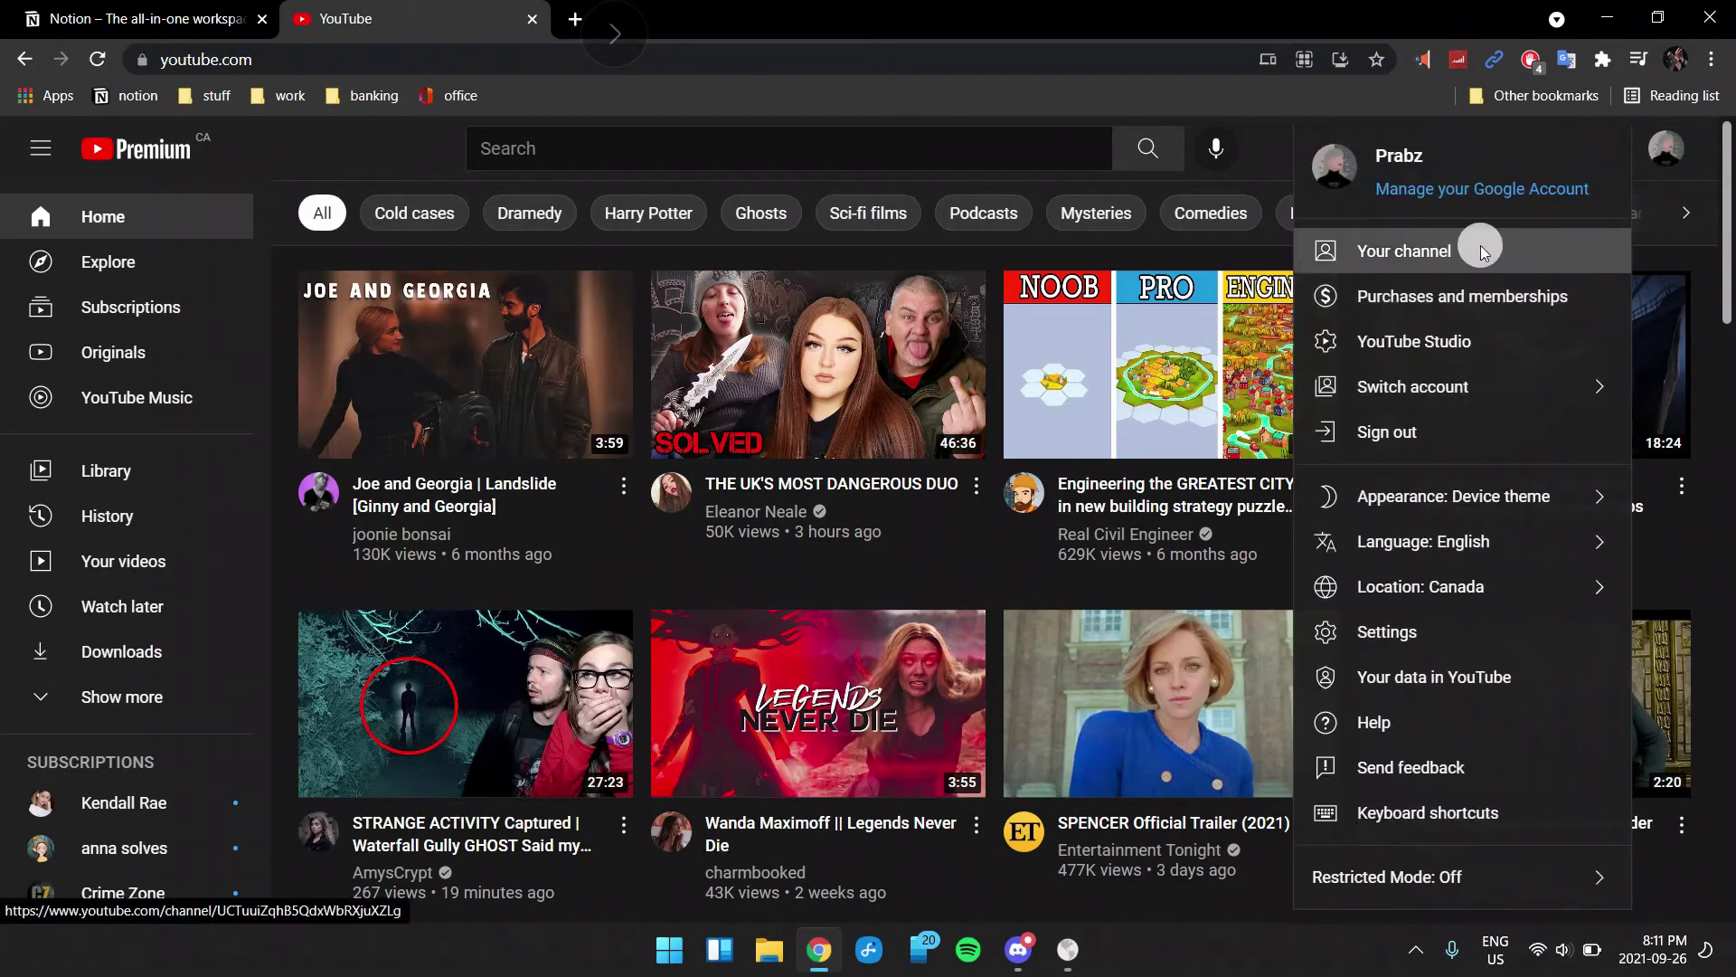
pyautogui.click(1479, 246)
pyautogui.click(588, 565)
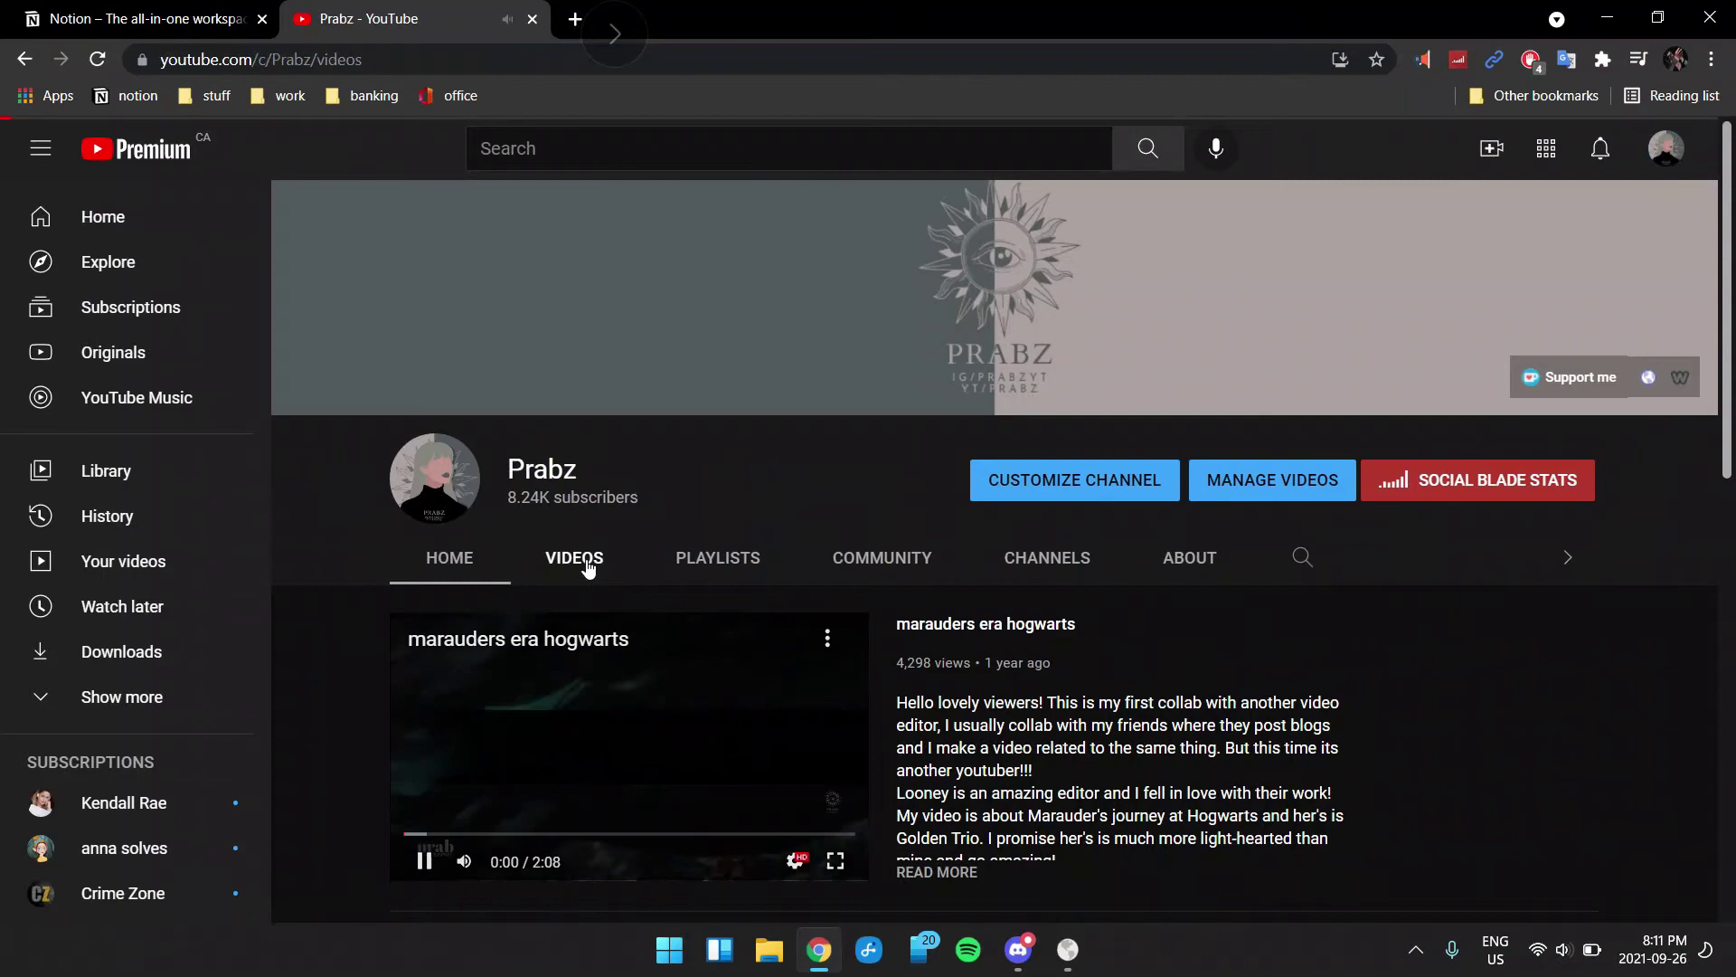
pyautogui.scroll(-9, 588, 565)
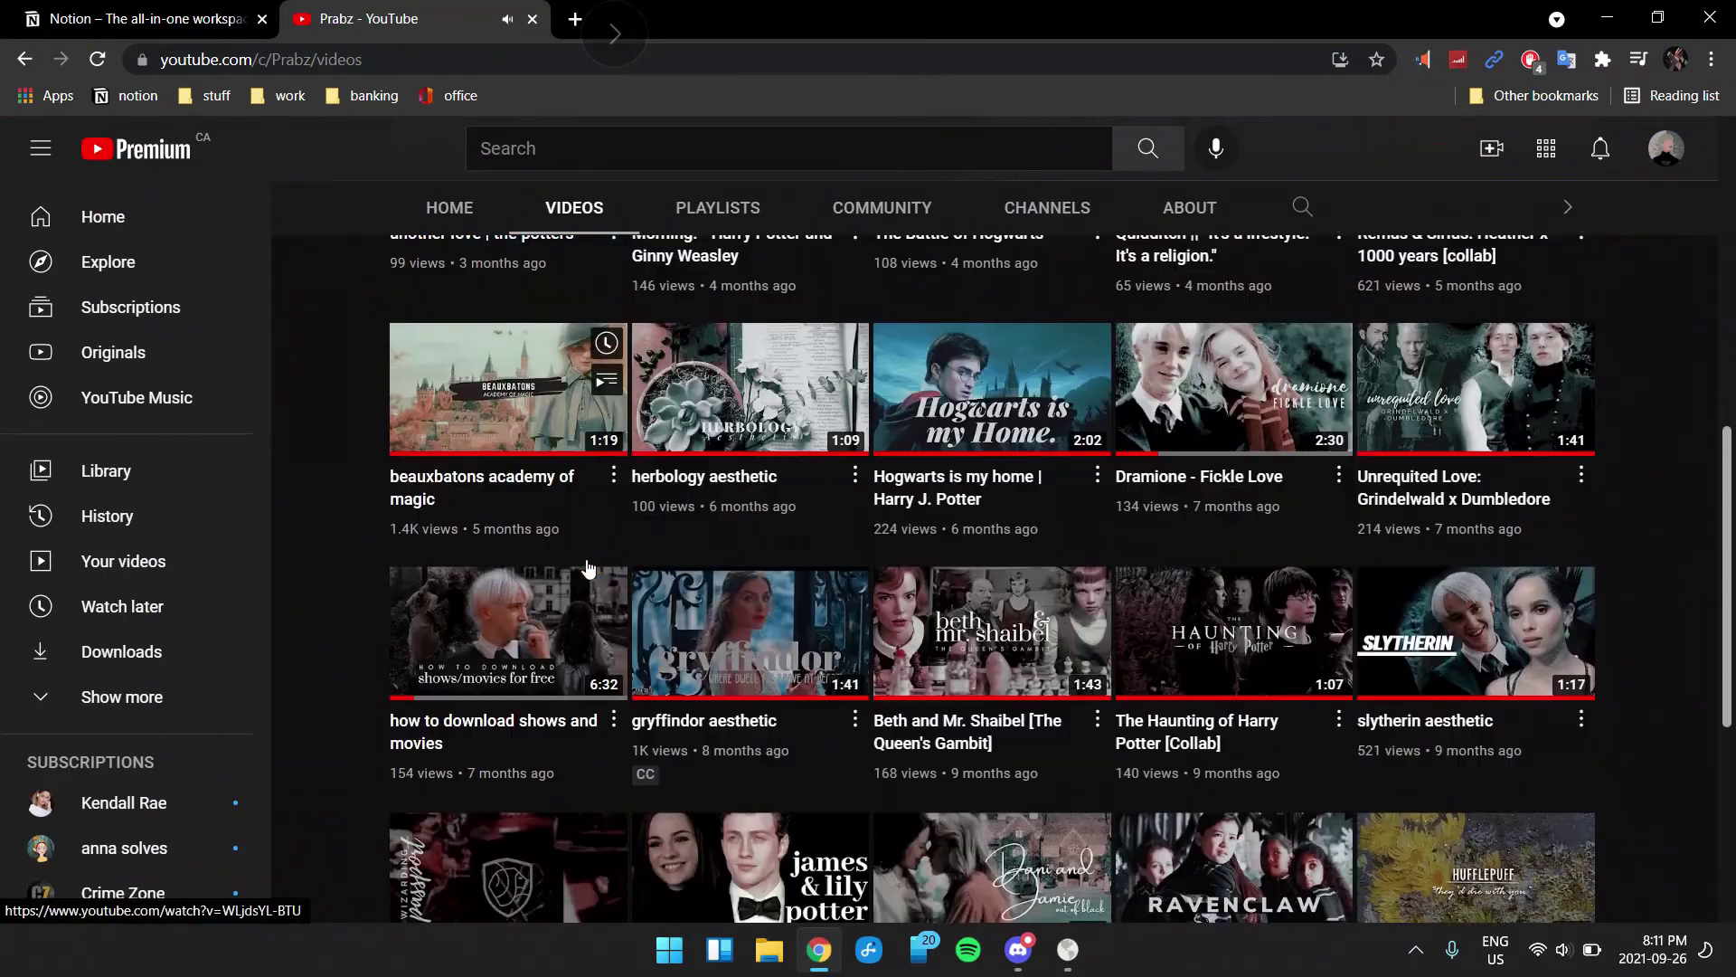
pyautogui.scroll(-3, 588, 568)
pyautogui.scroll(1, 587, 568)
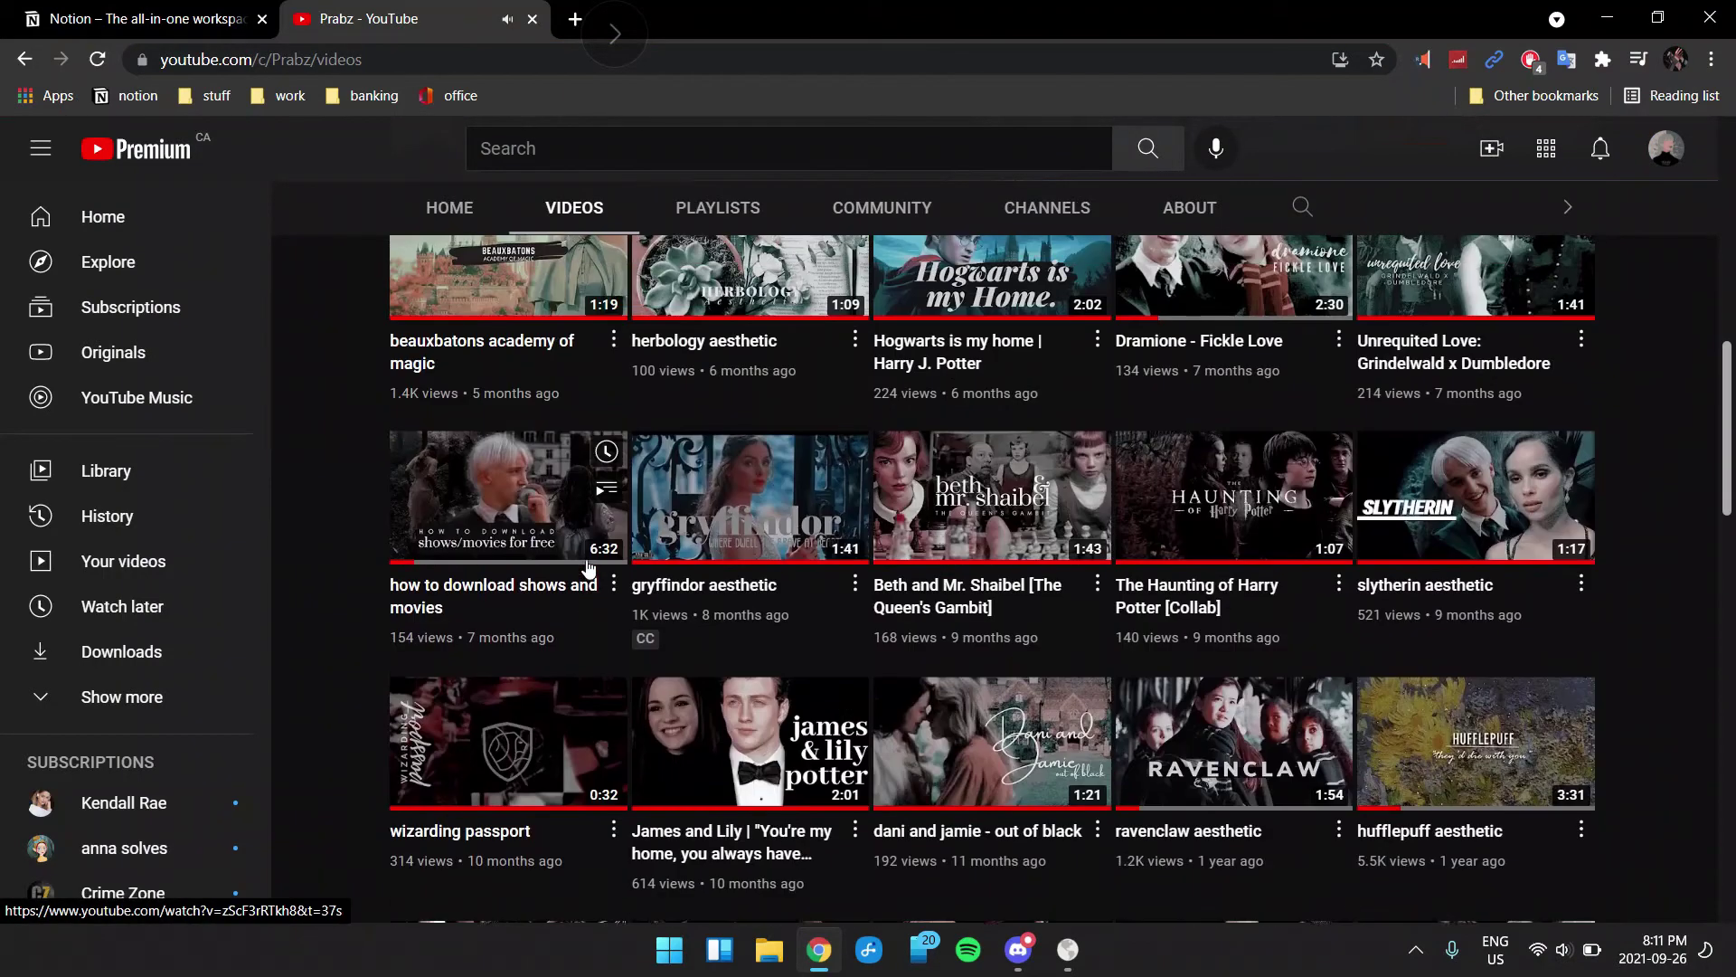
# Step: Open 'how to download shows and movies', pause it at 0:38, and expand its description
pyautogui.click(472, 521)
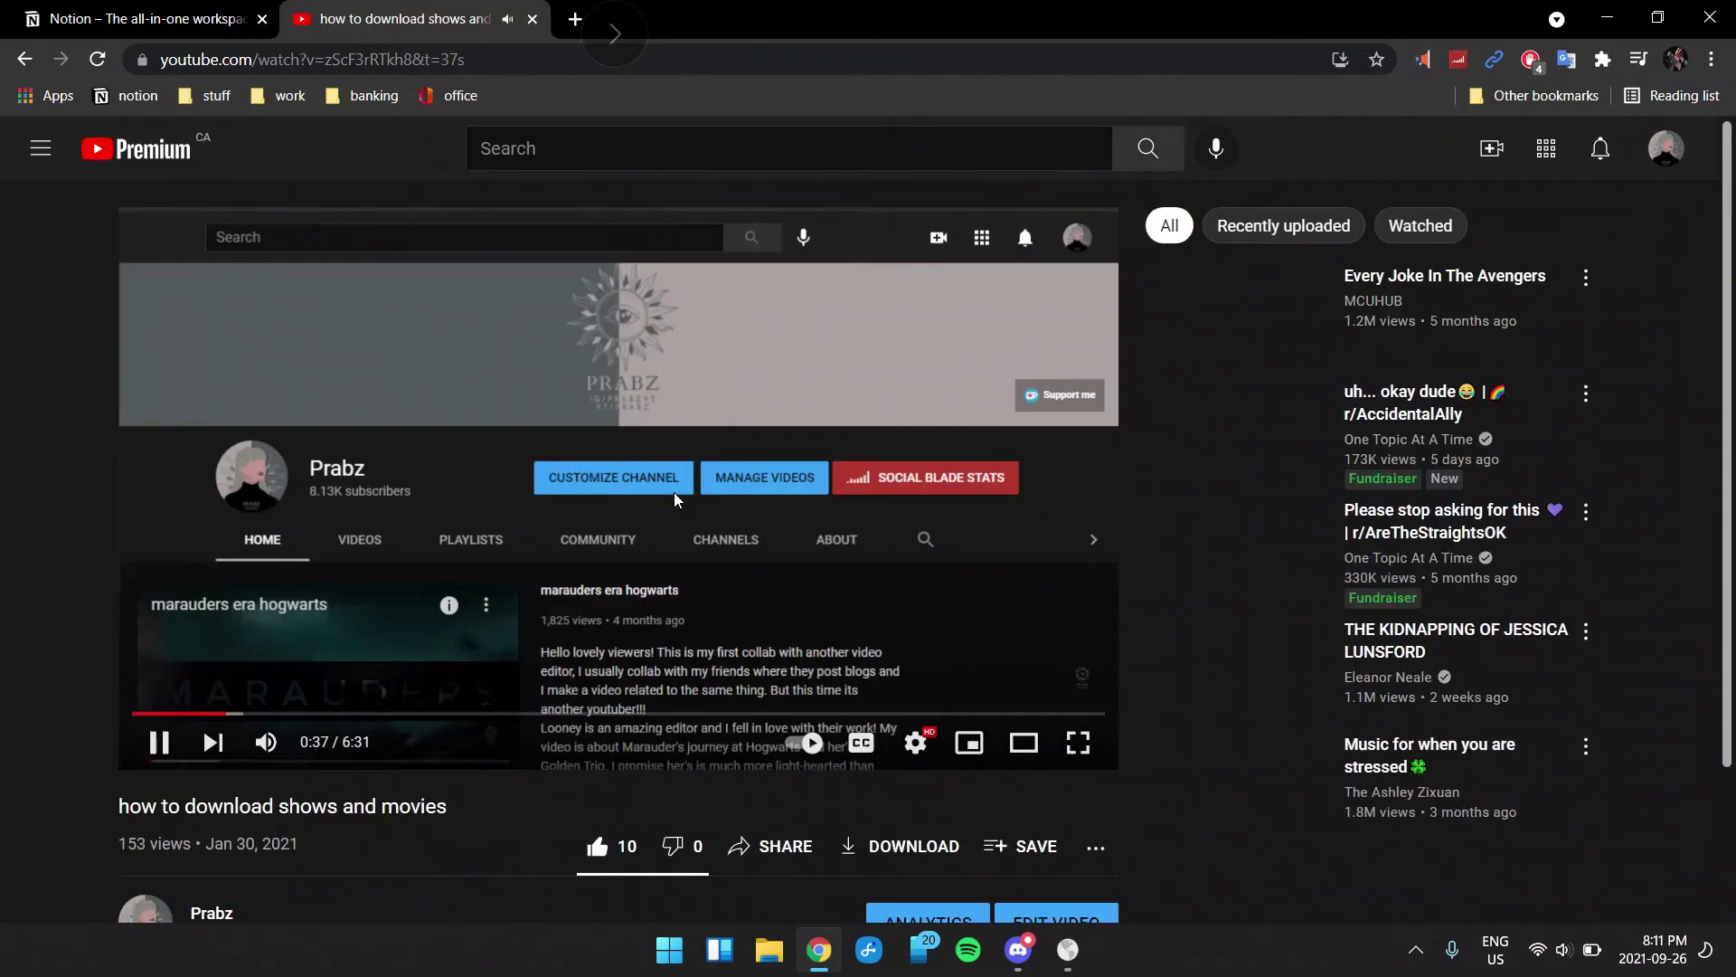
pyautogui.click(675, 492)
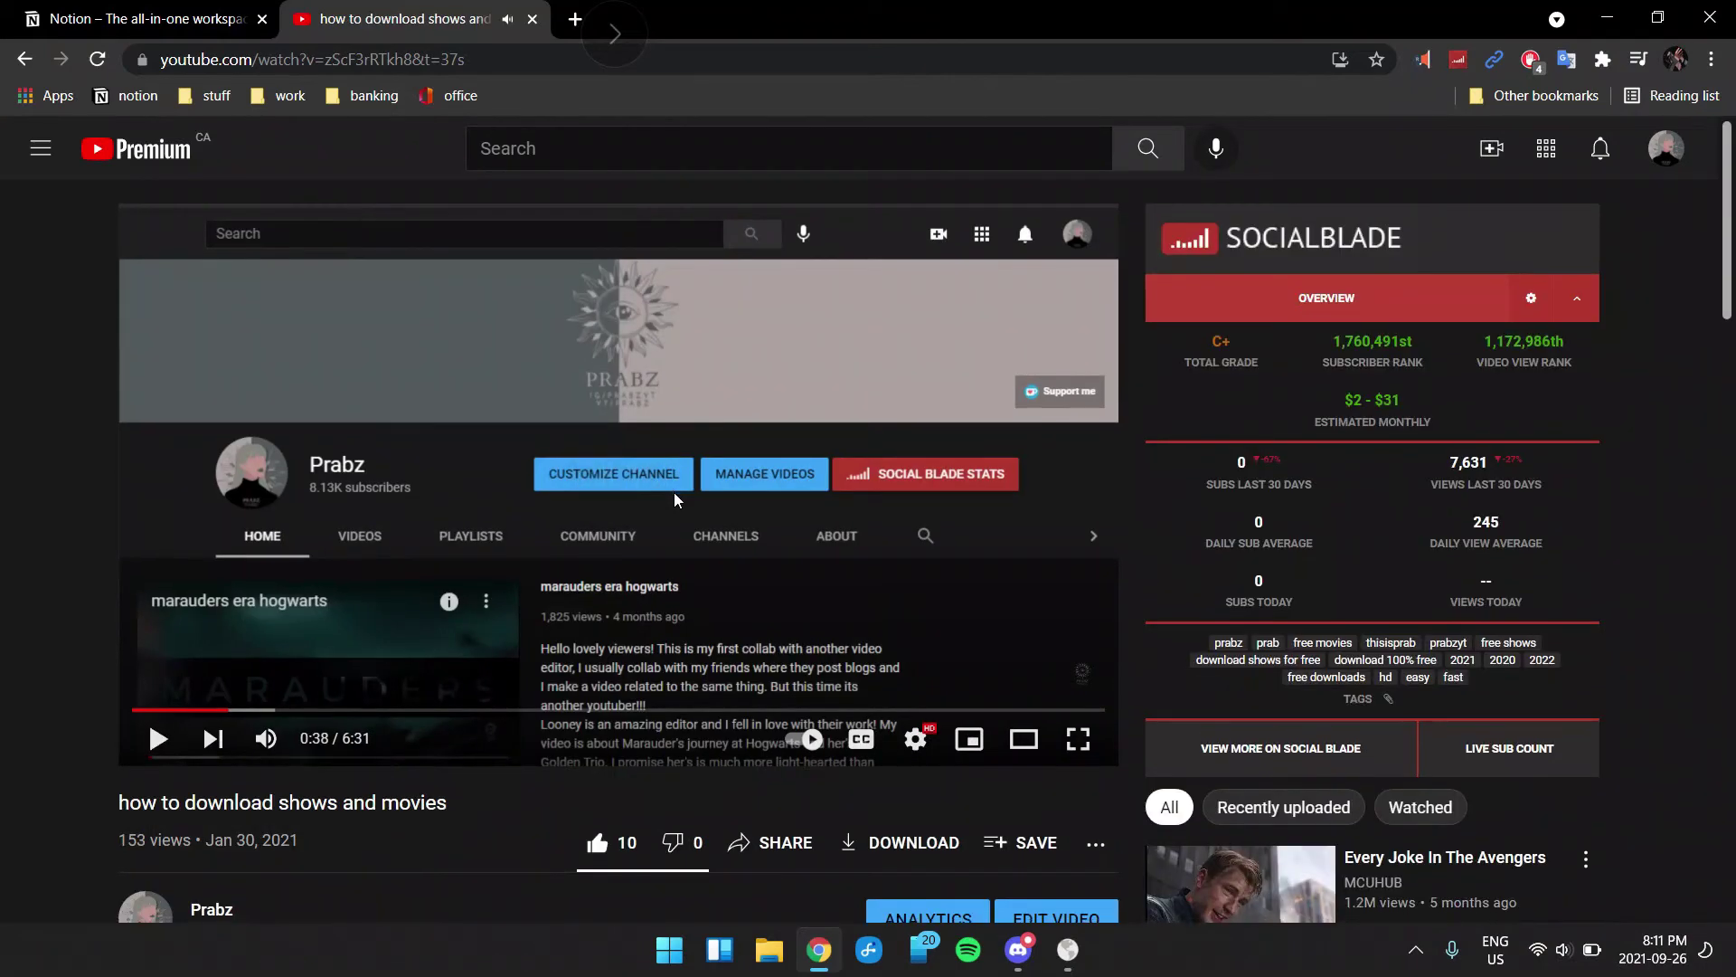
pyautogui.scroll(-4, 675, 492)
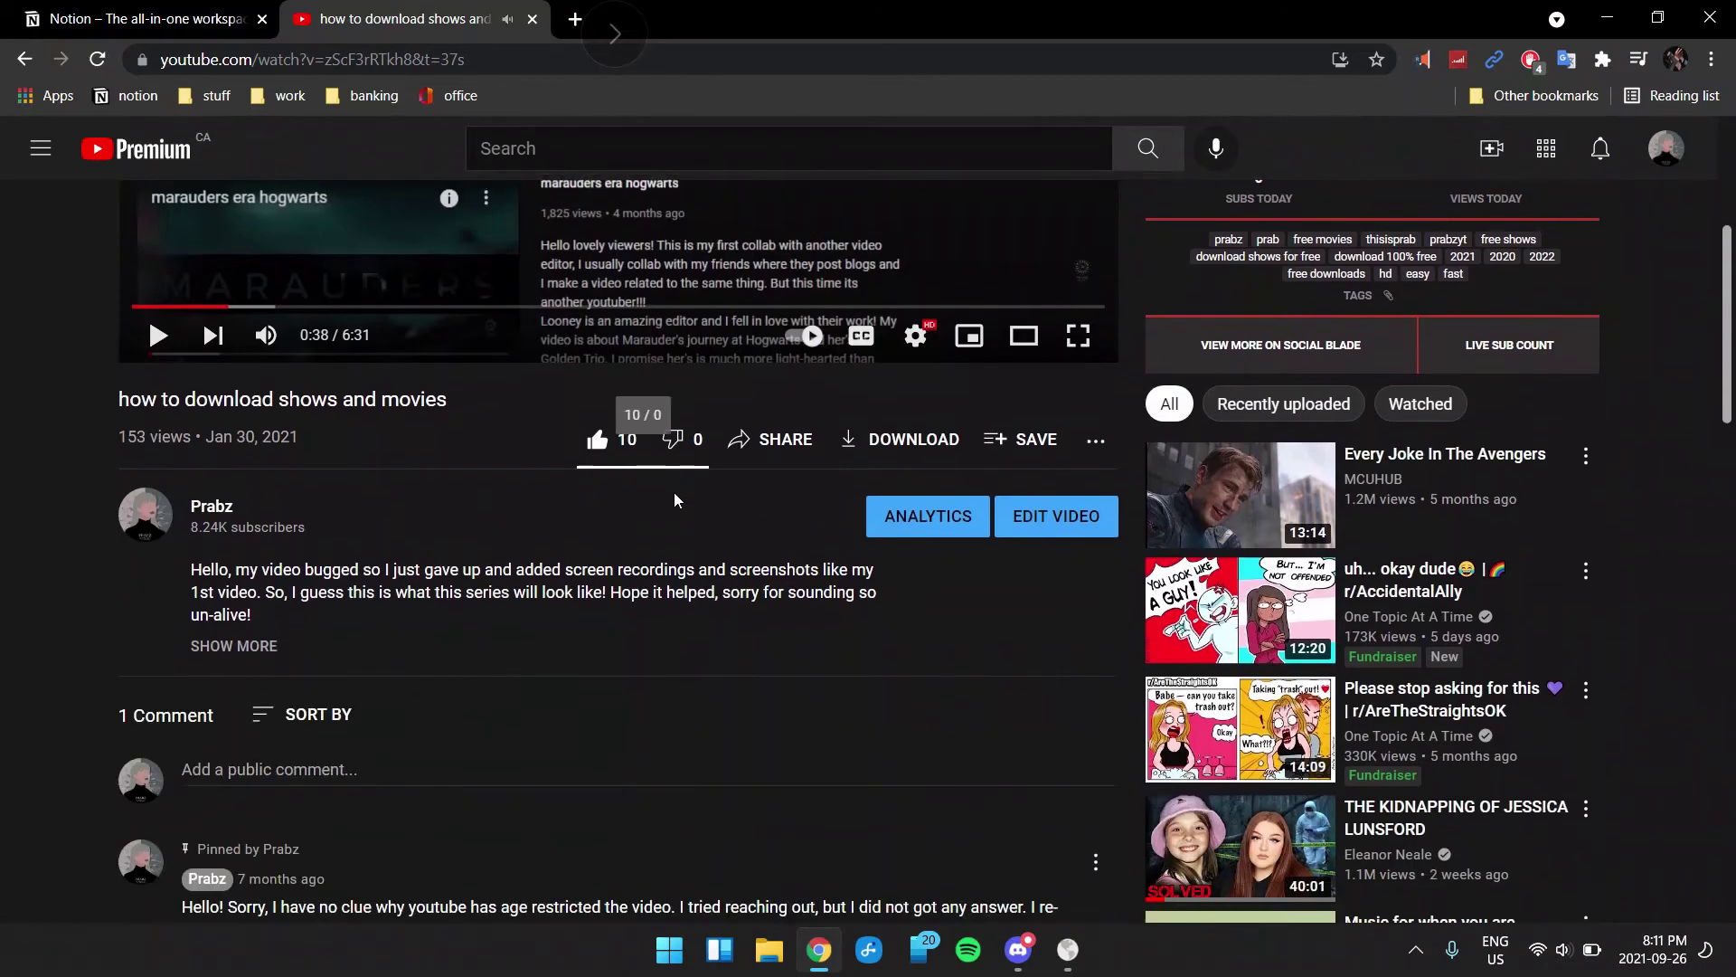
pyautogui.scroll(4, 675, 492)
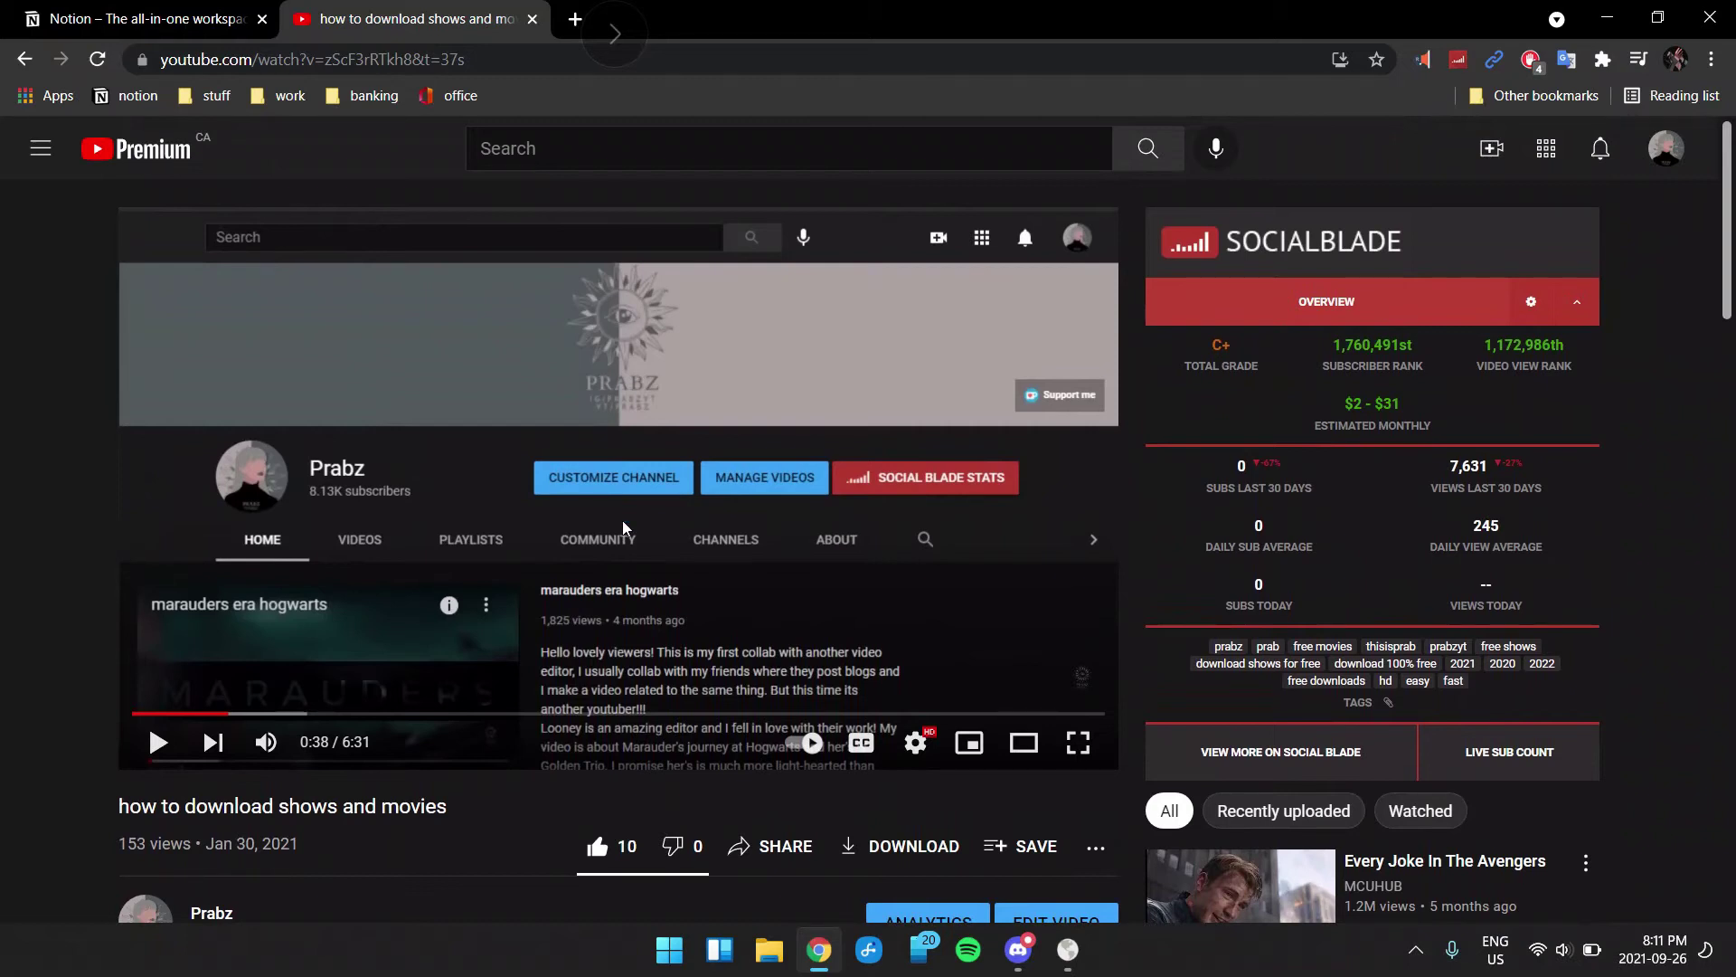
pyautogui.scroll(-5, 524, 615)
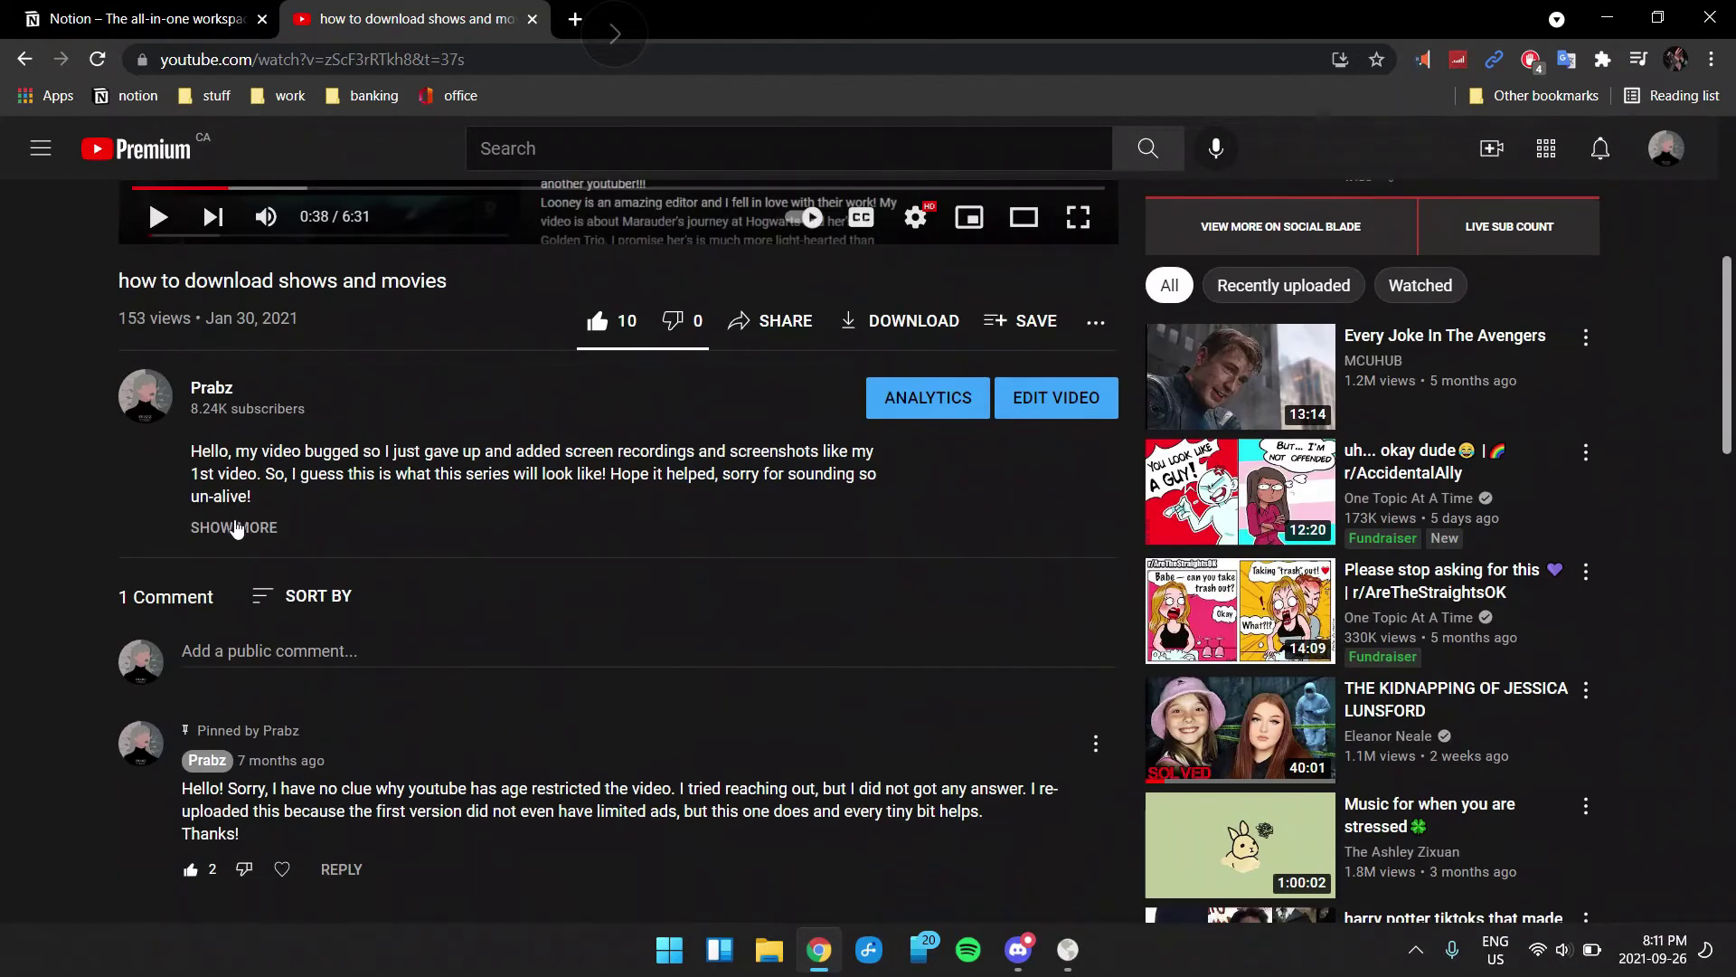
pyautogui.click(234, 528)
pyautogui.scroll(-2, 271, 507)
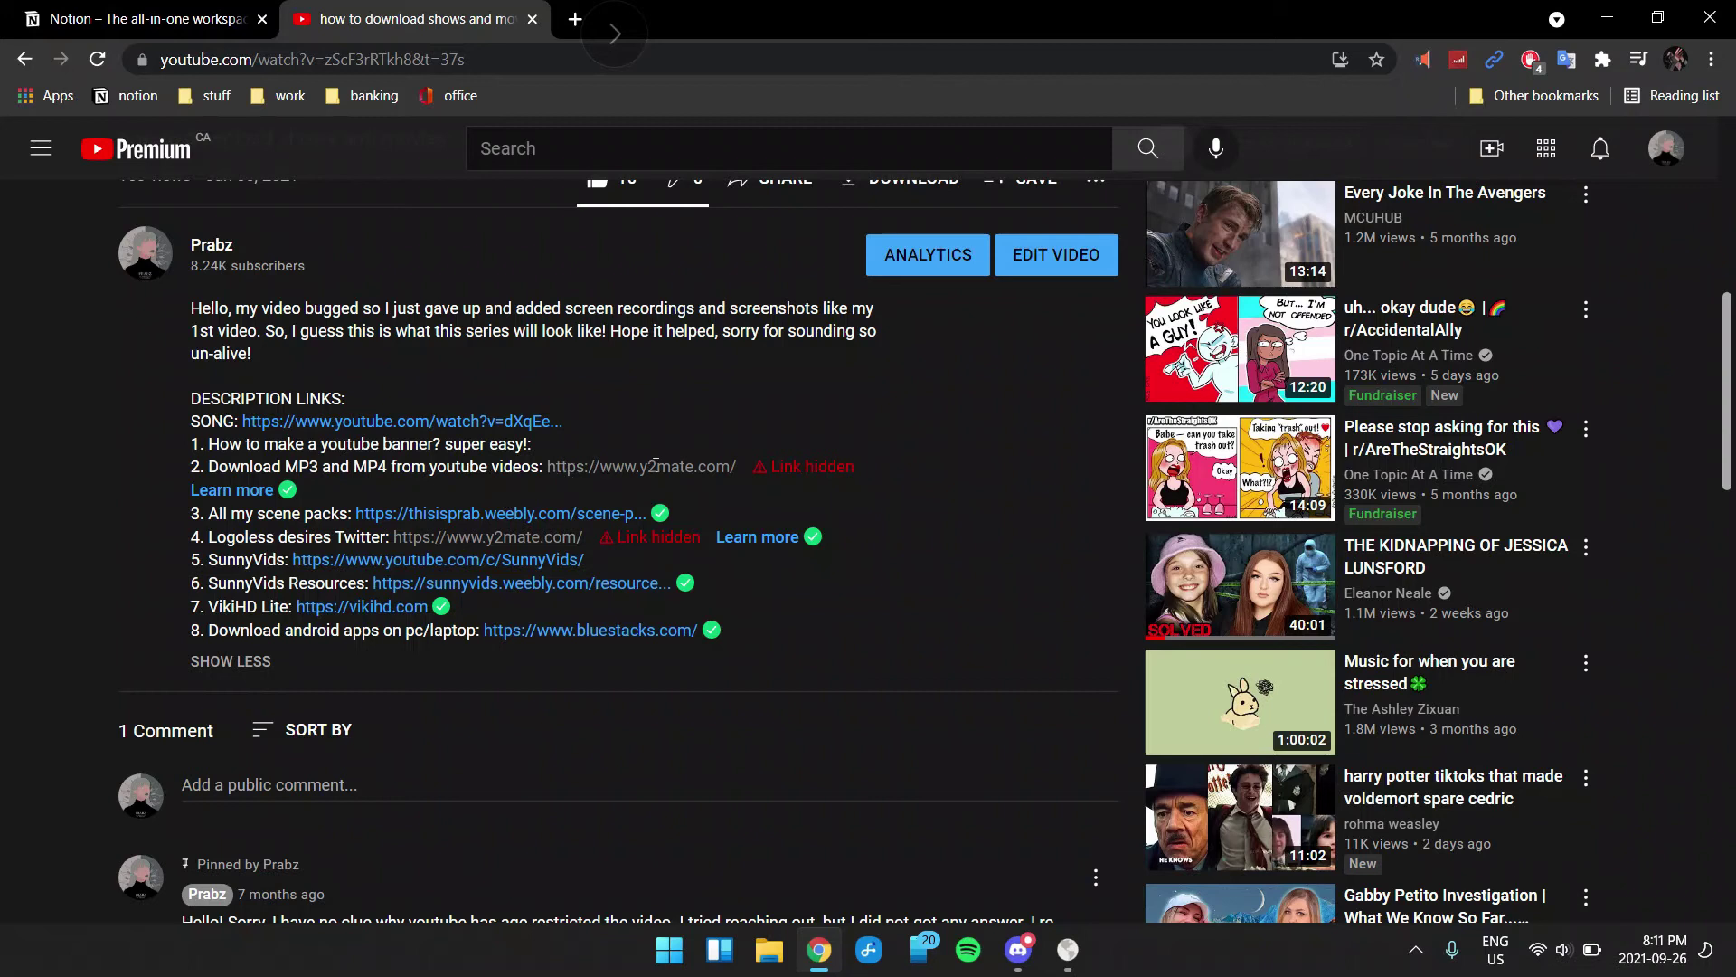
pyautogui.moveTo(546, 466); pyautogui.dragTo(742, 471)
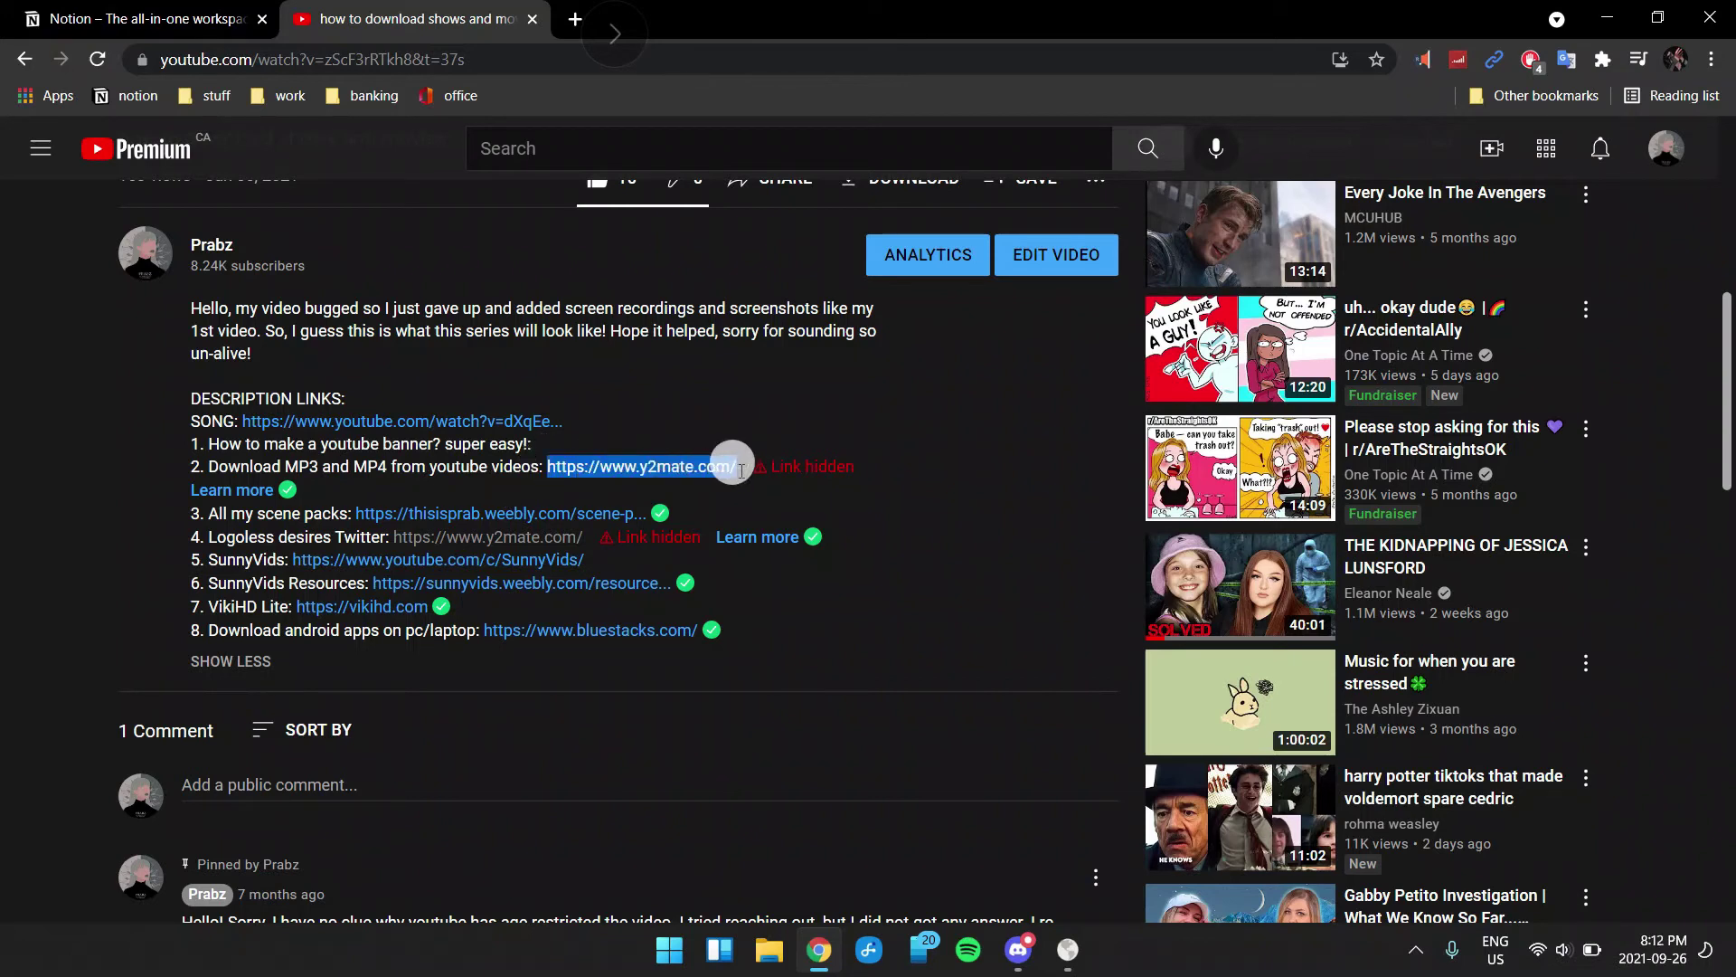
pyautogui.click(741, 469)
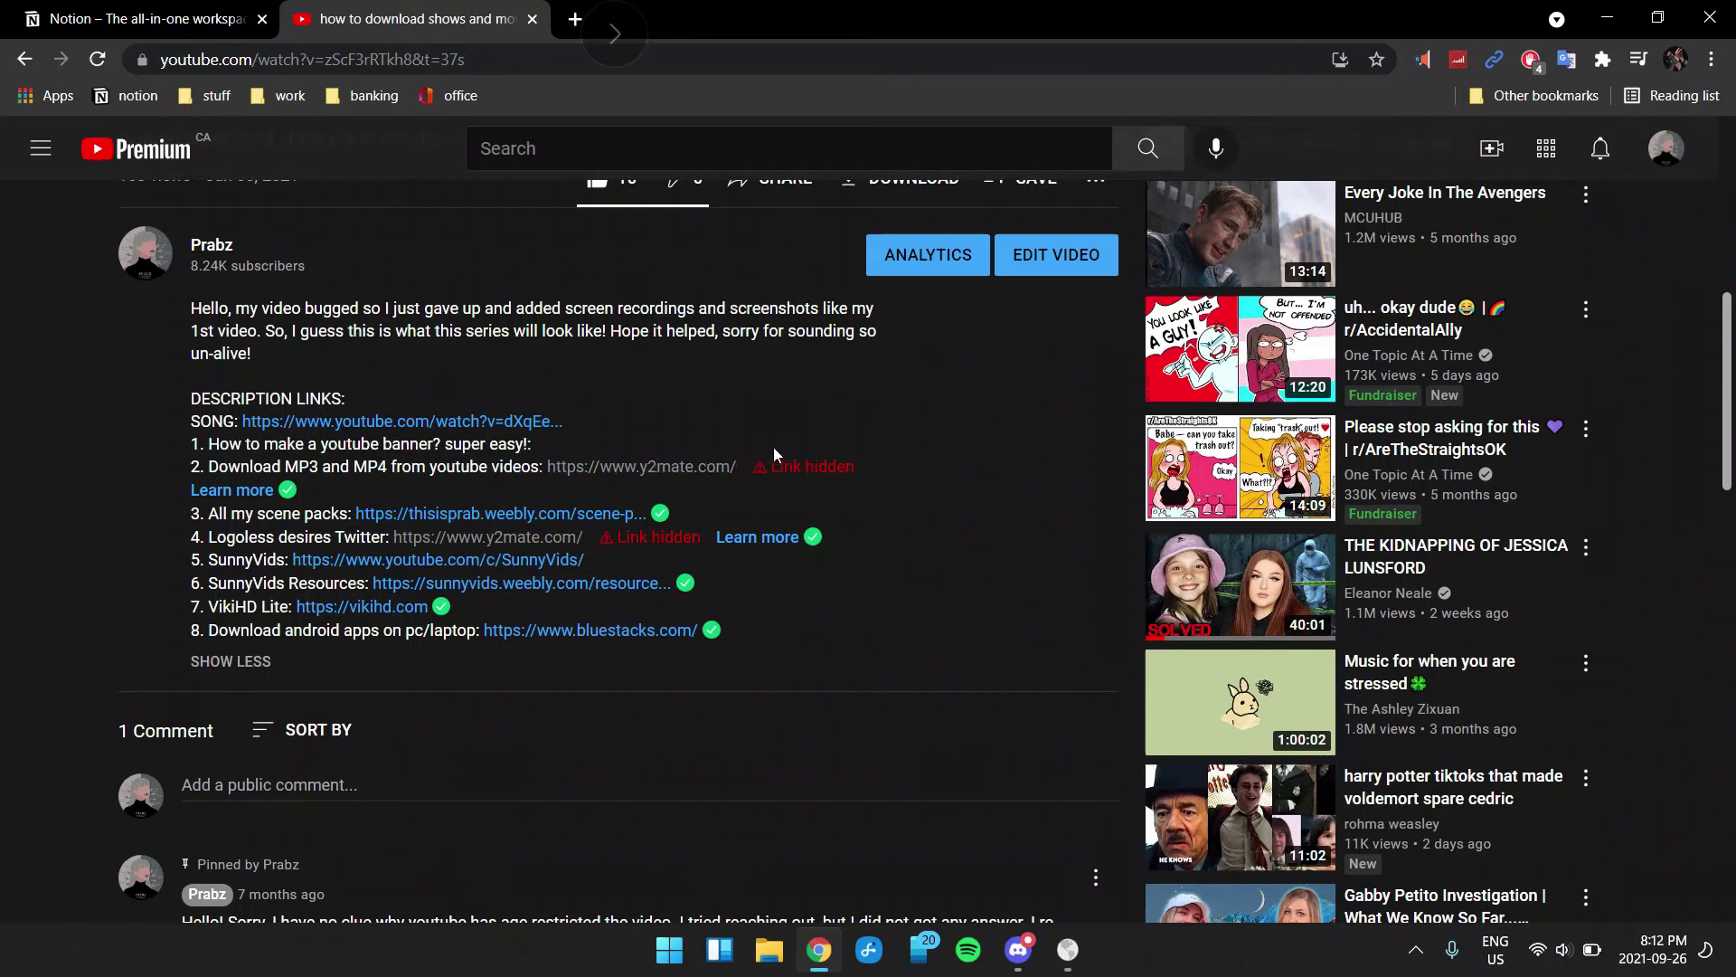
pyautogui.scroll(-2, 833, 515)
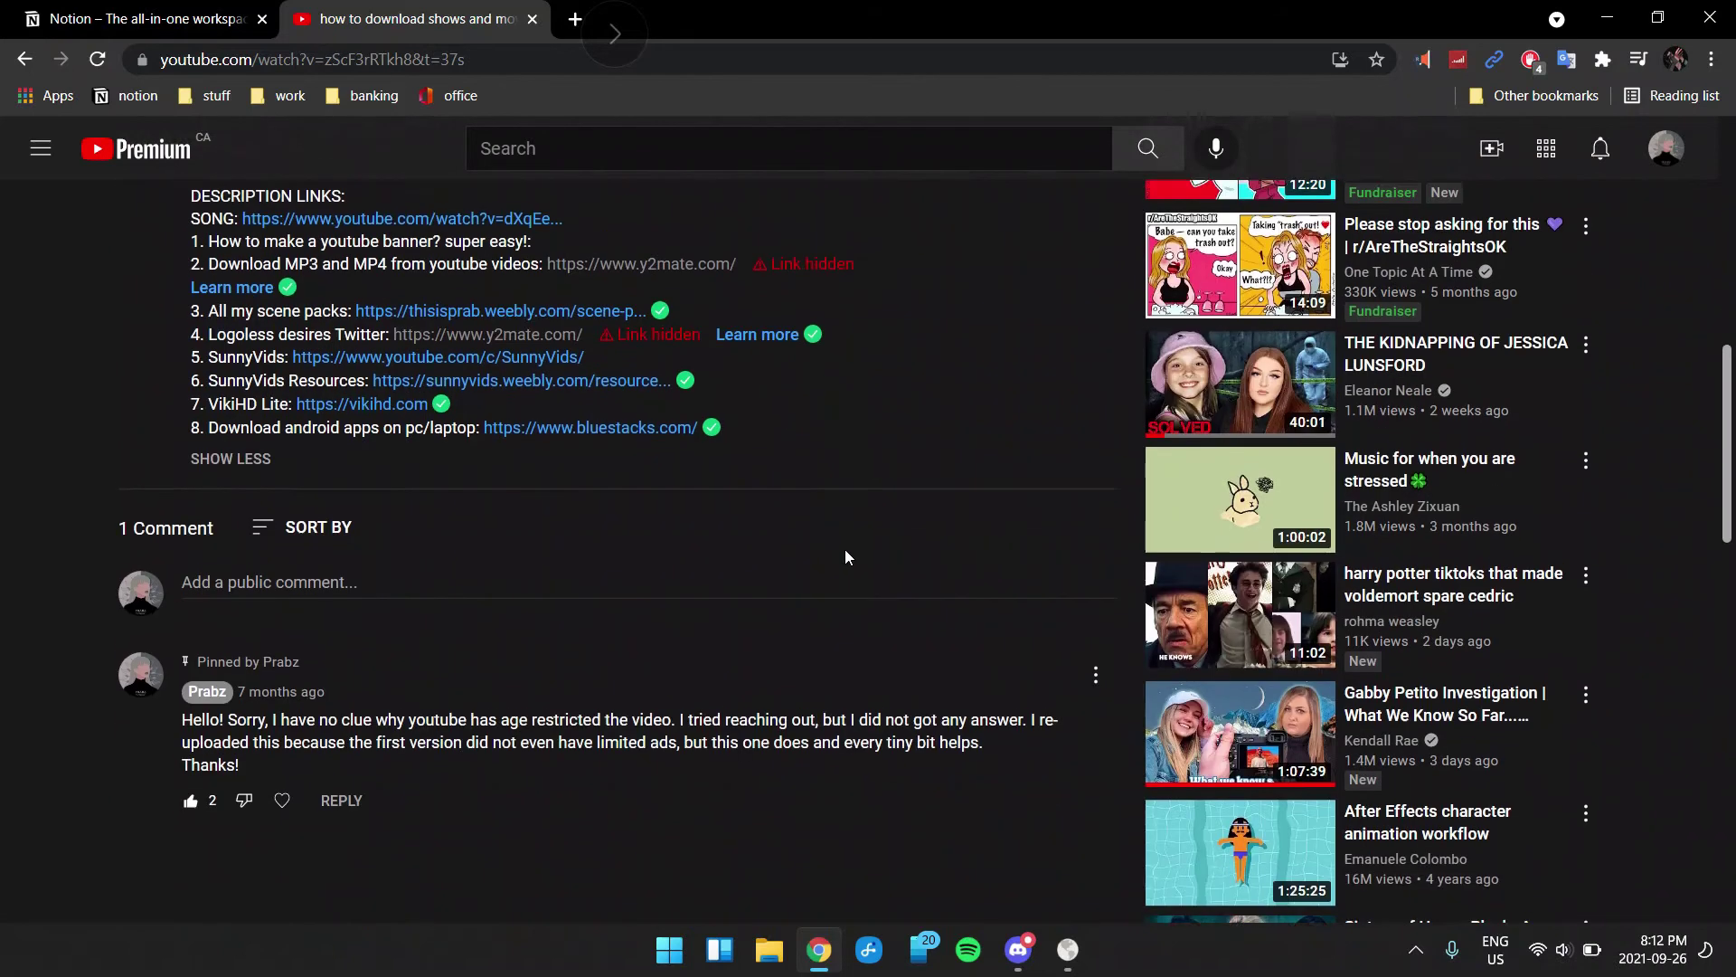
pyautogui.scroll(3, 703, 622)
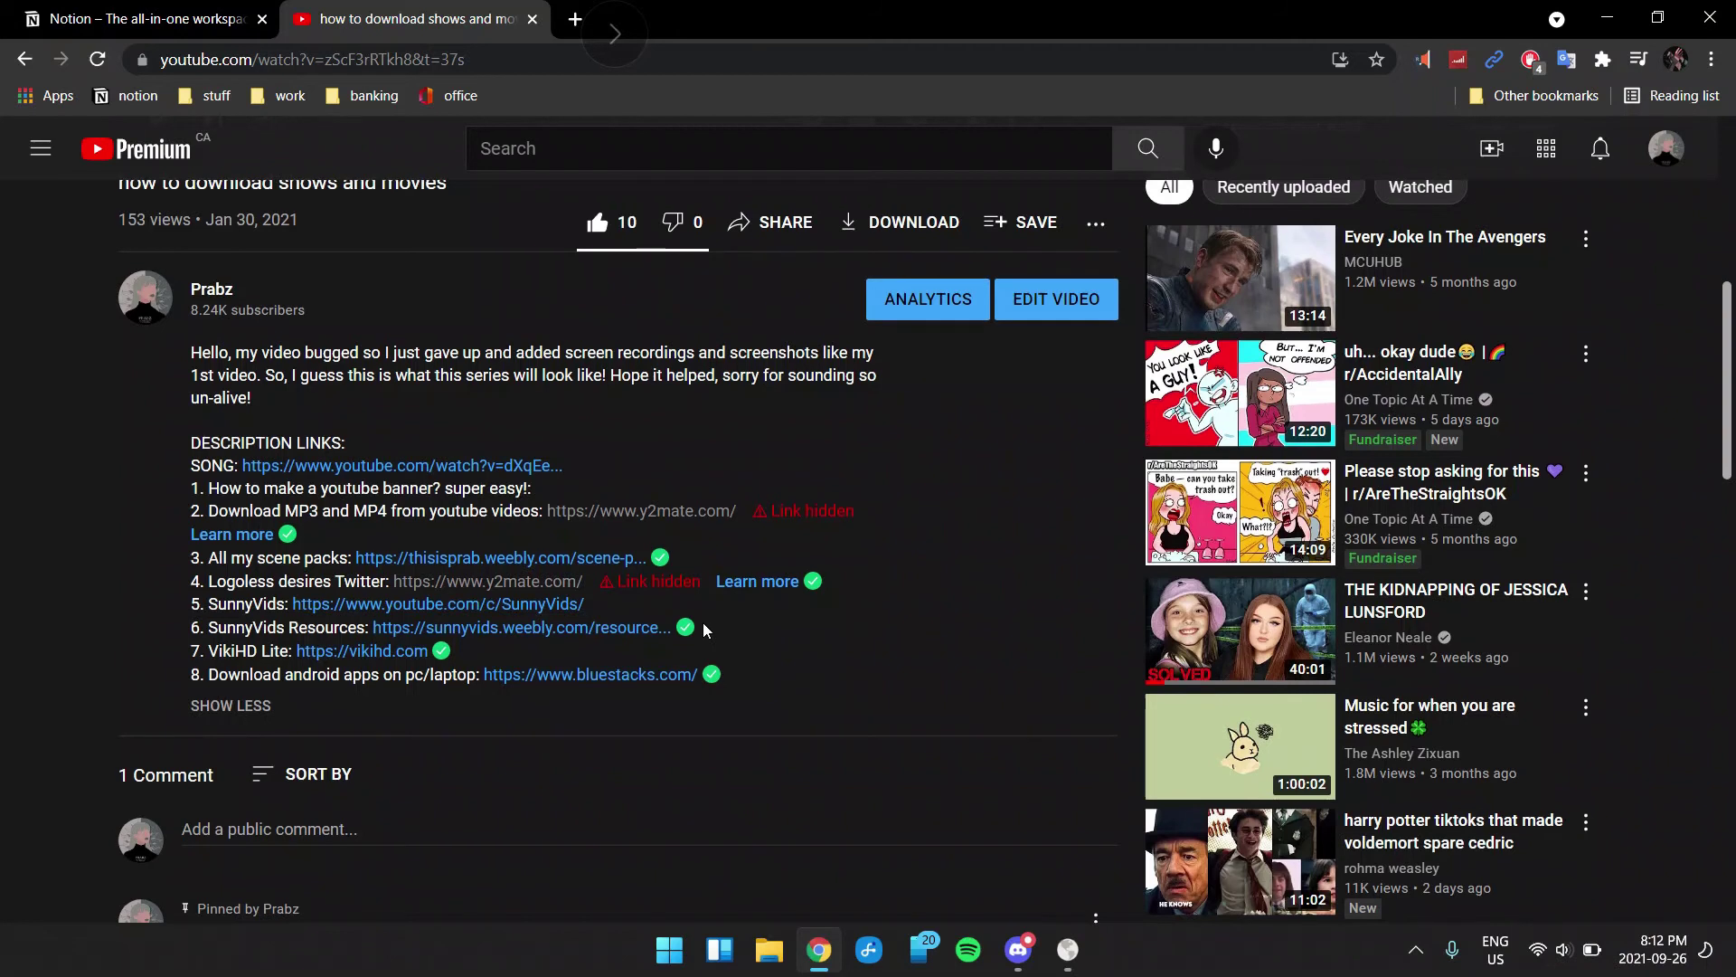
pyautogui.scroll(7, 702, 622)
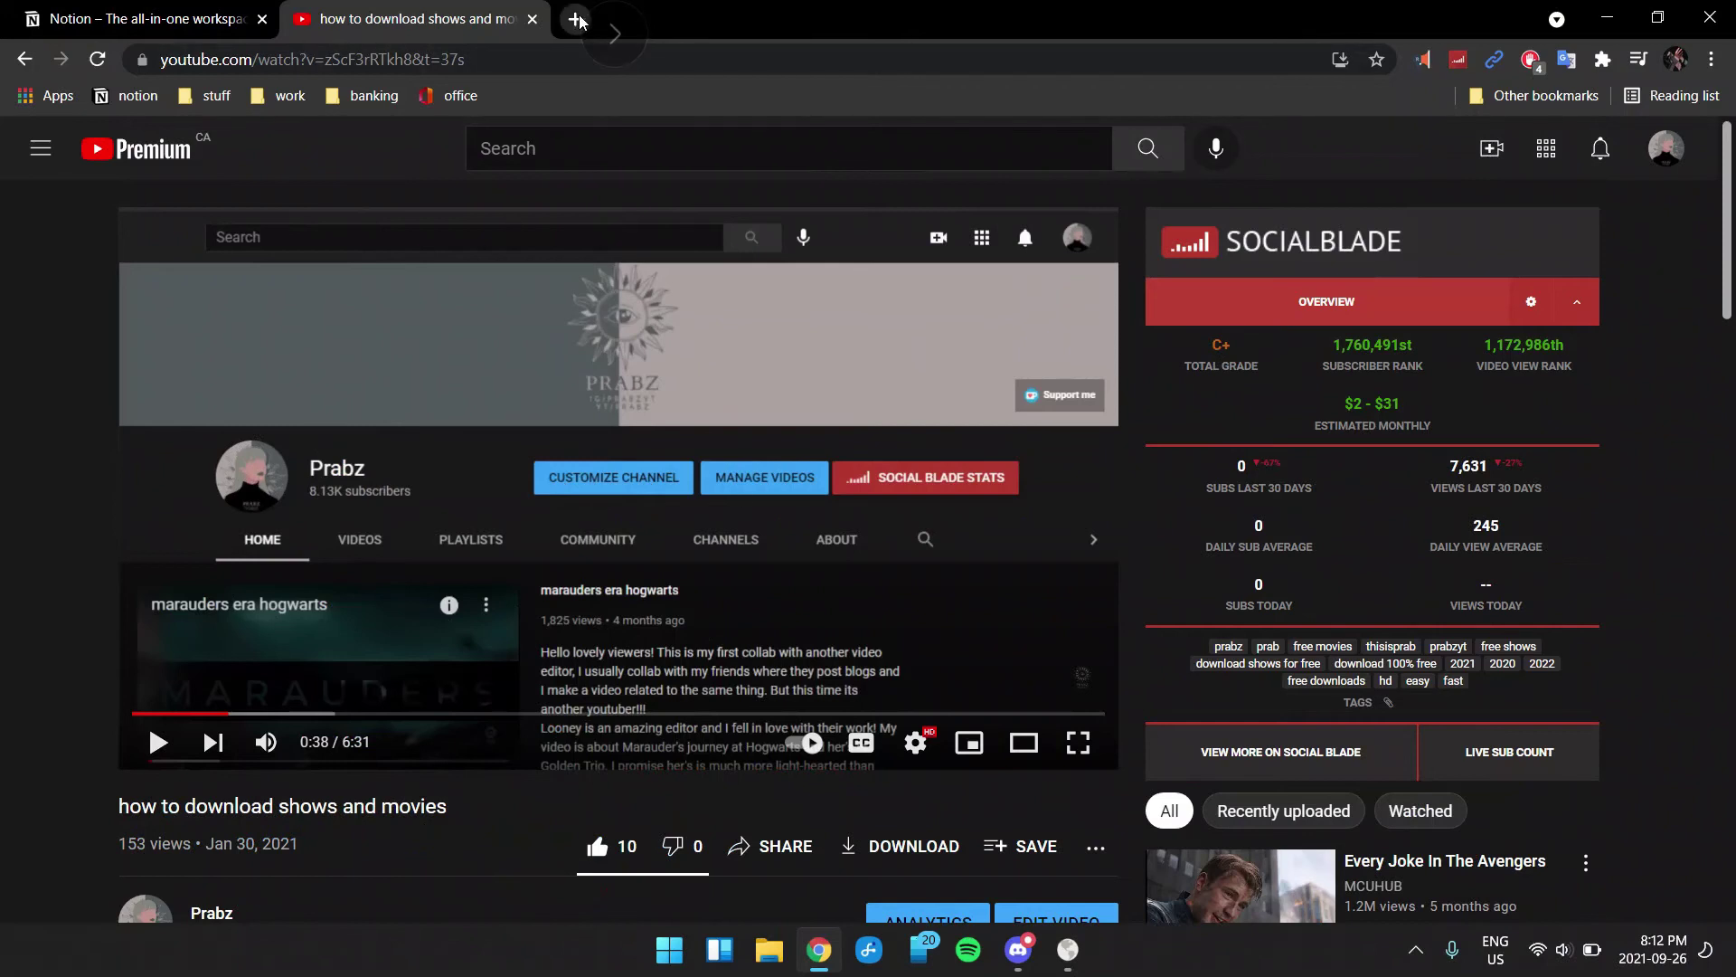
pyautogui.scroll(-8, 454, 658)
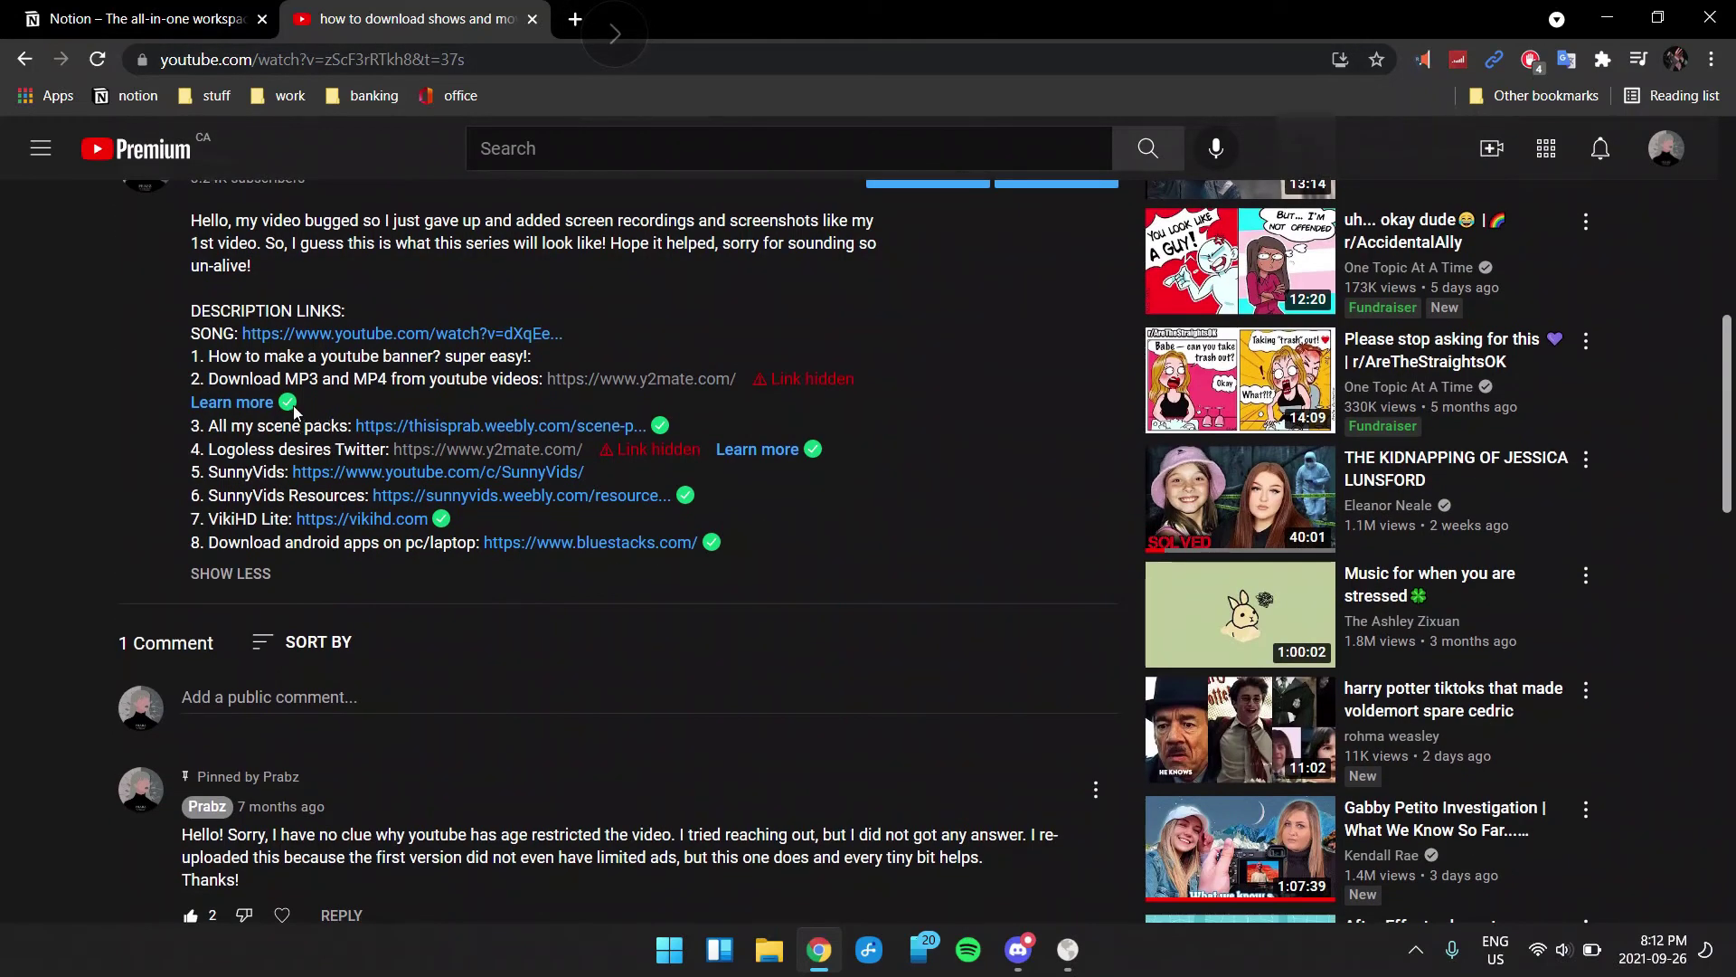
pyautogui.moveTo(291, 406)
pyautogui.scroll(8, 755, 362)
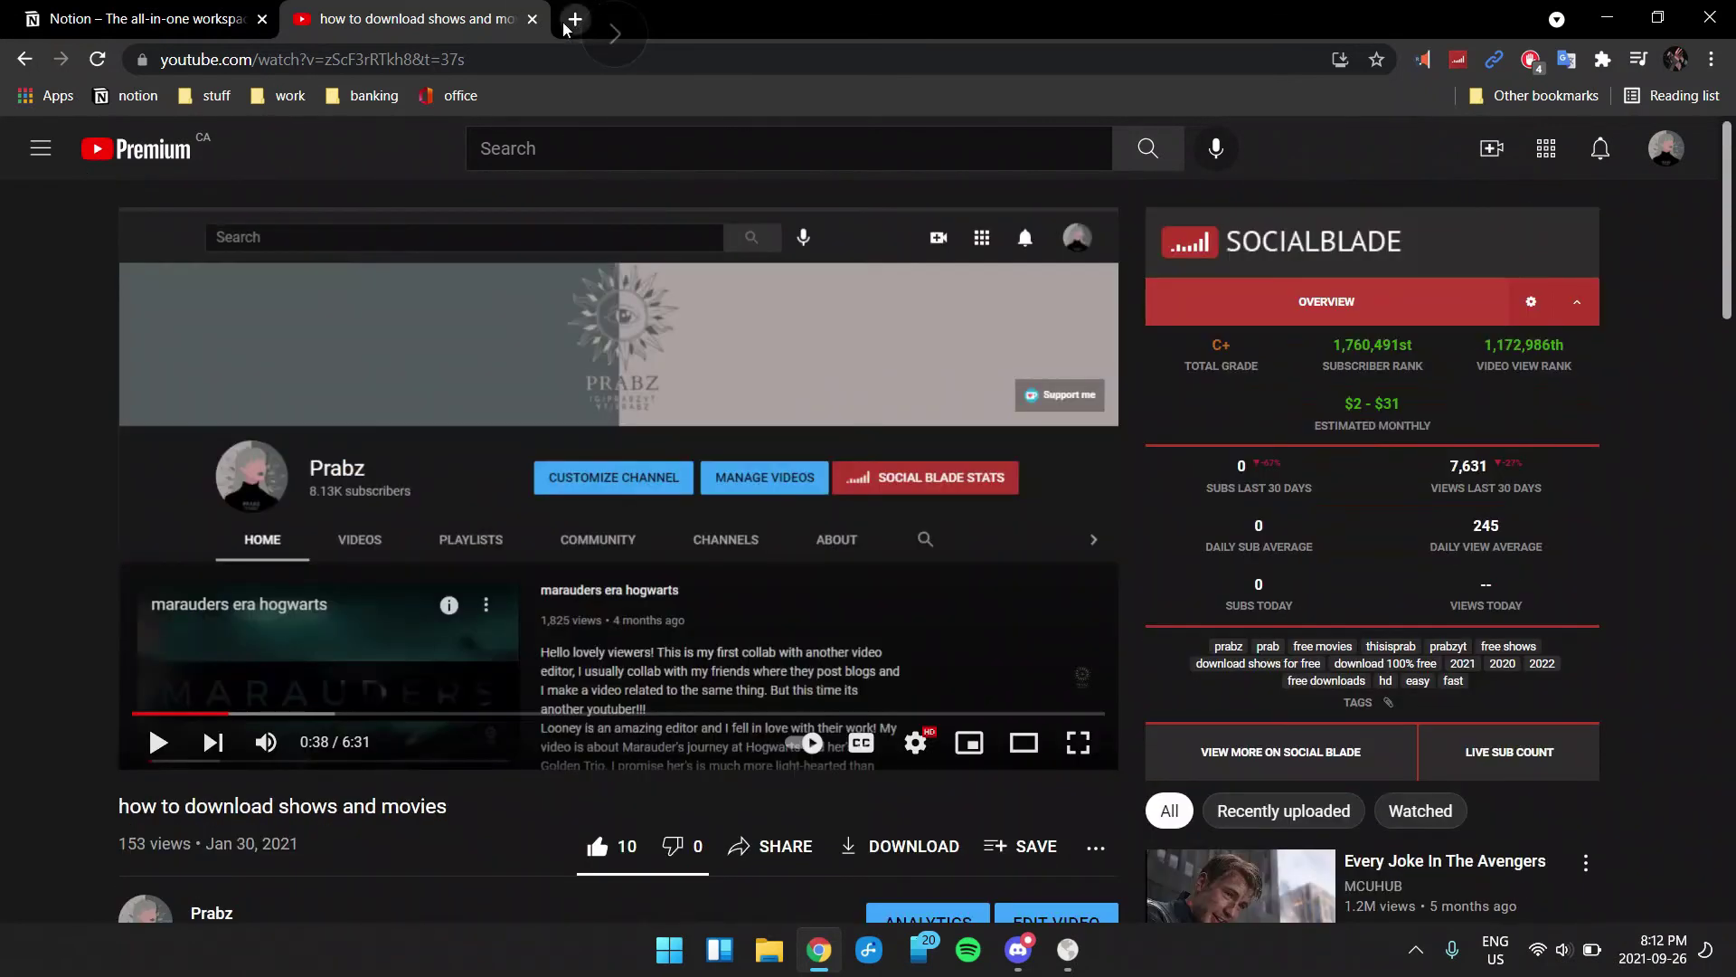
# Step: Open a new tab and close the YouTube video tab
pyautogui.click(575, 19)
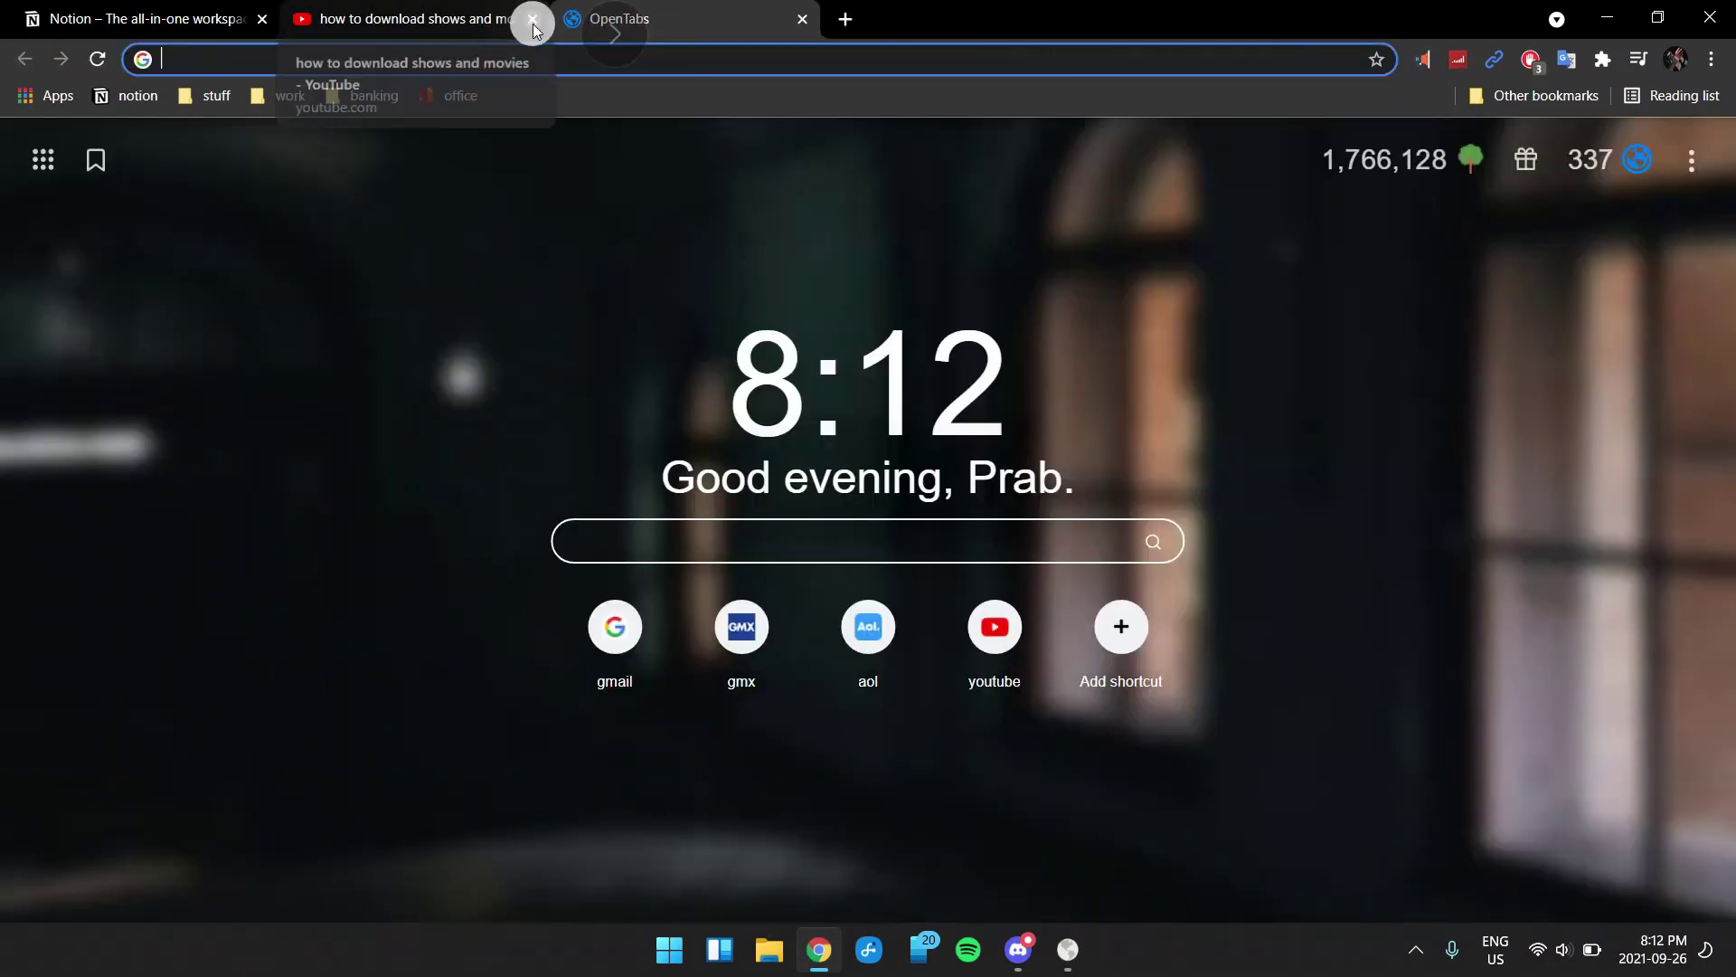
pyautogui.click(533, 23)
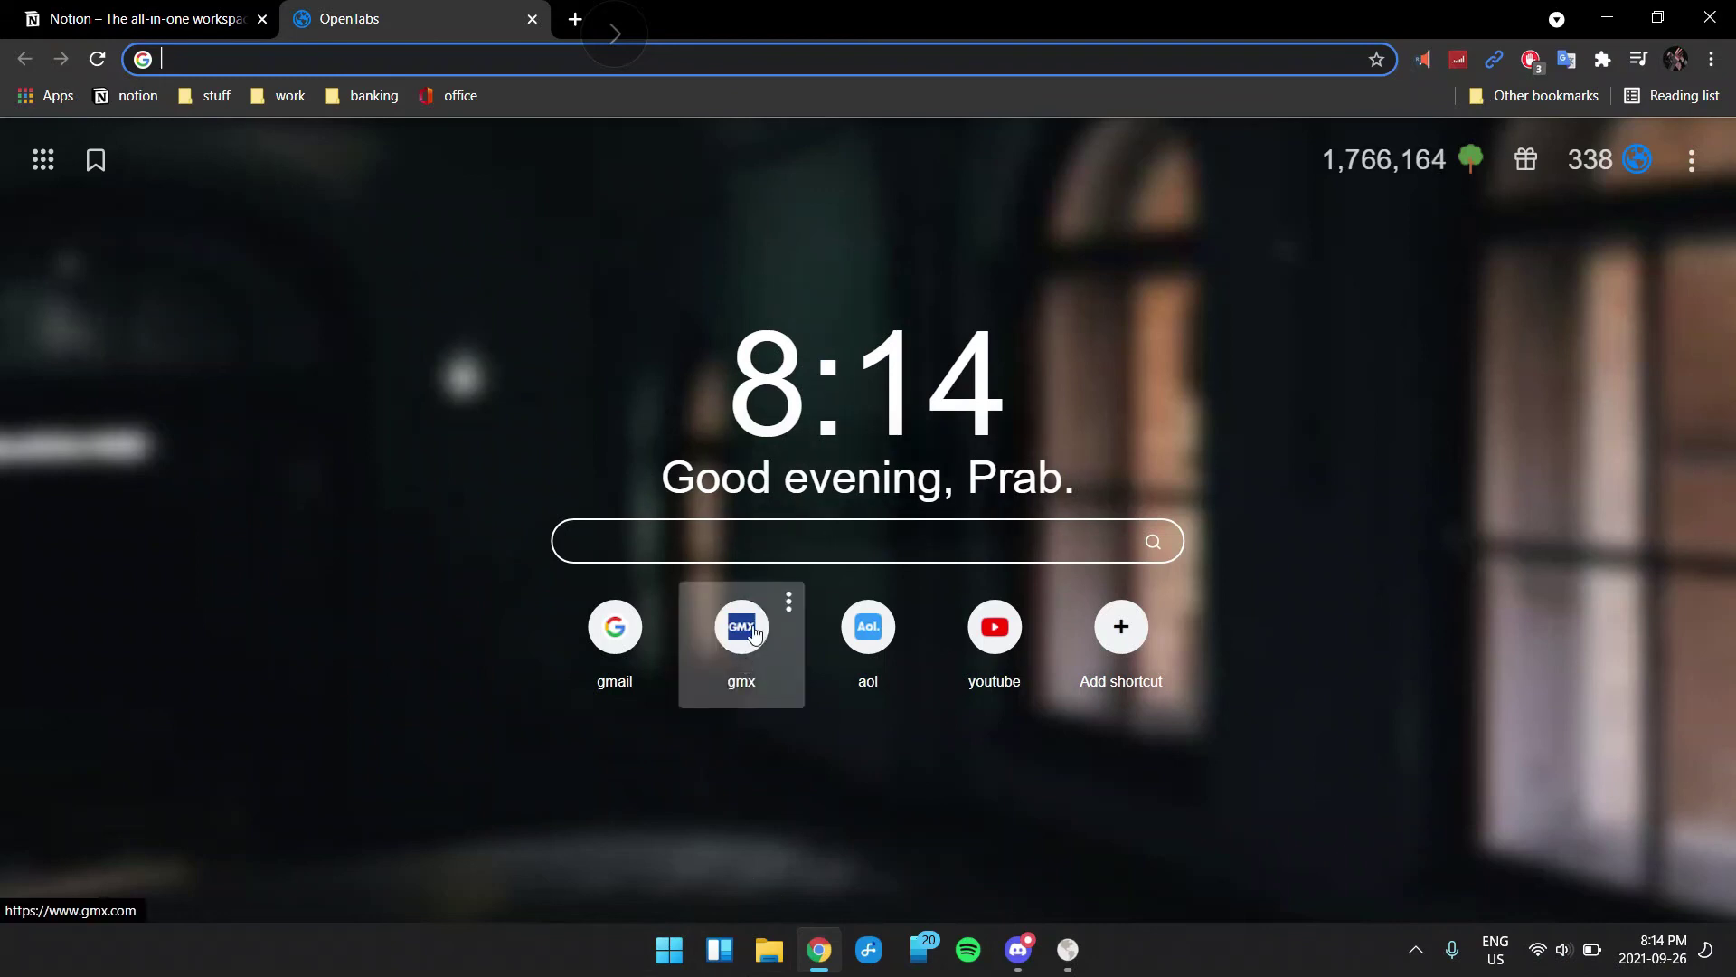
pyautogui.click(670, 950)
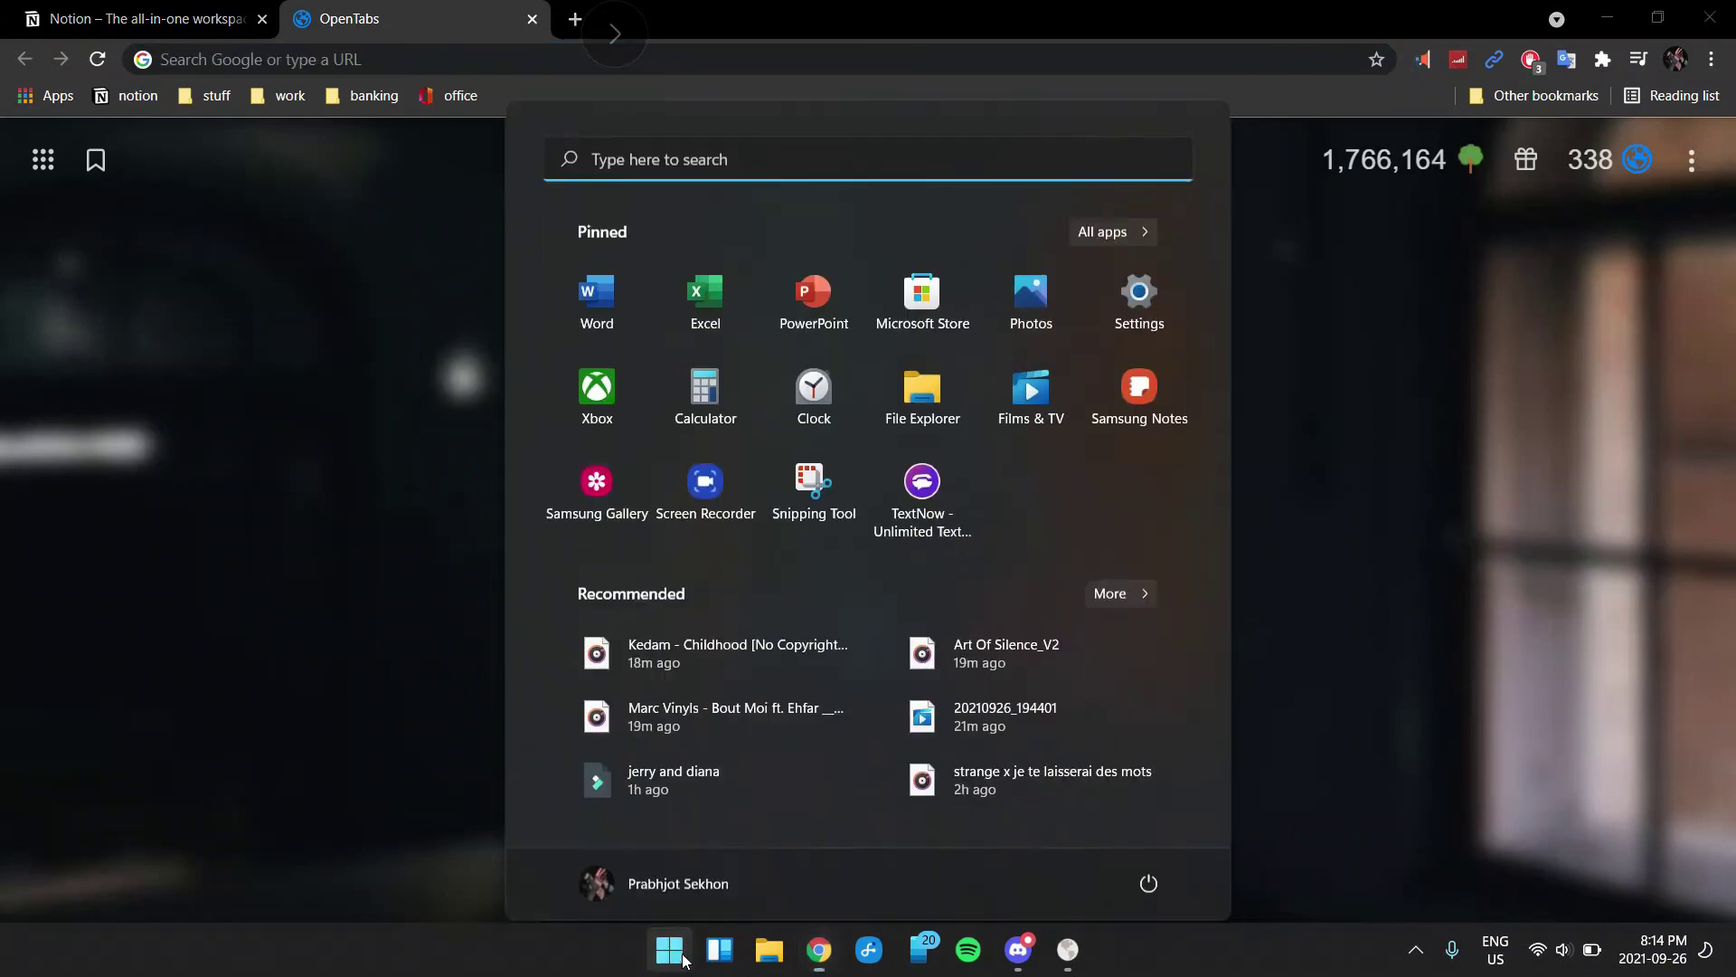
pyautogui.click(1565, 543)
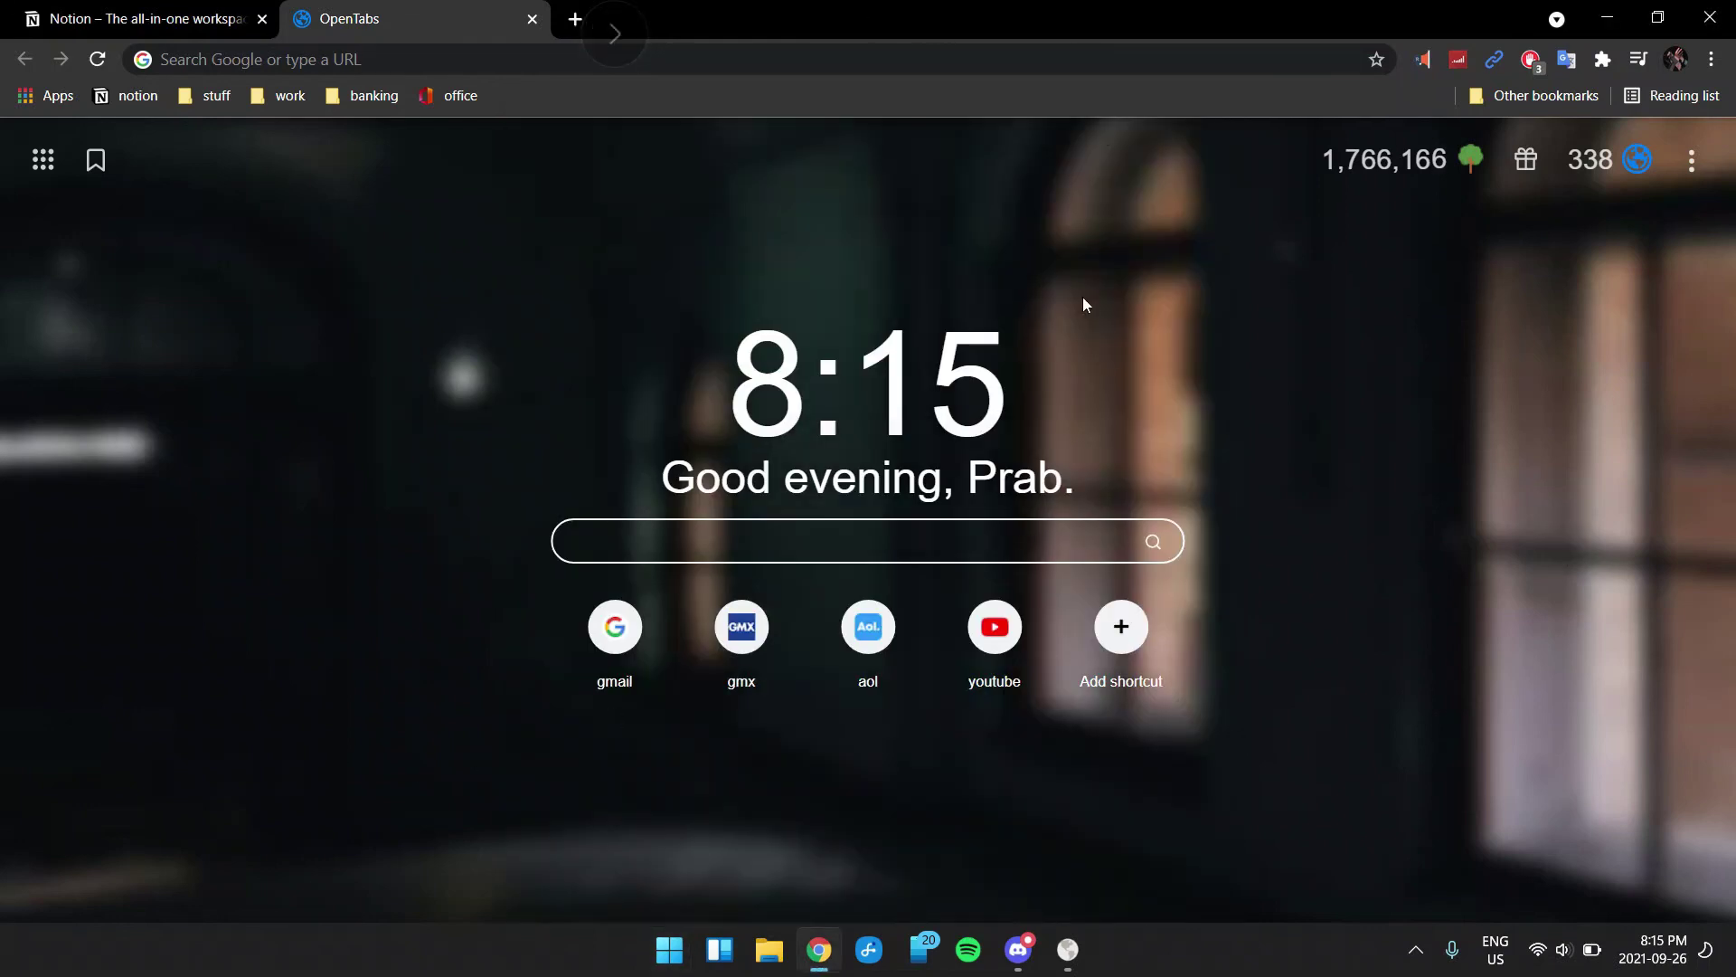
pyautogui.click(598, 54)
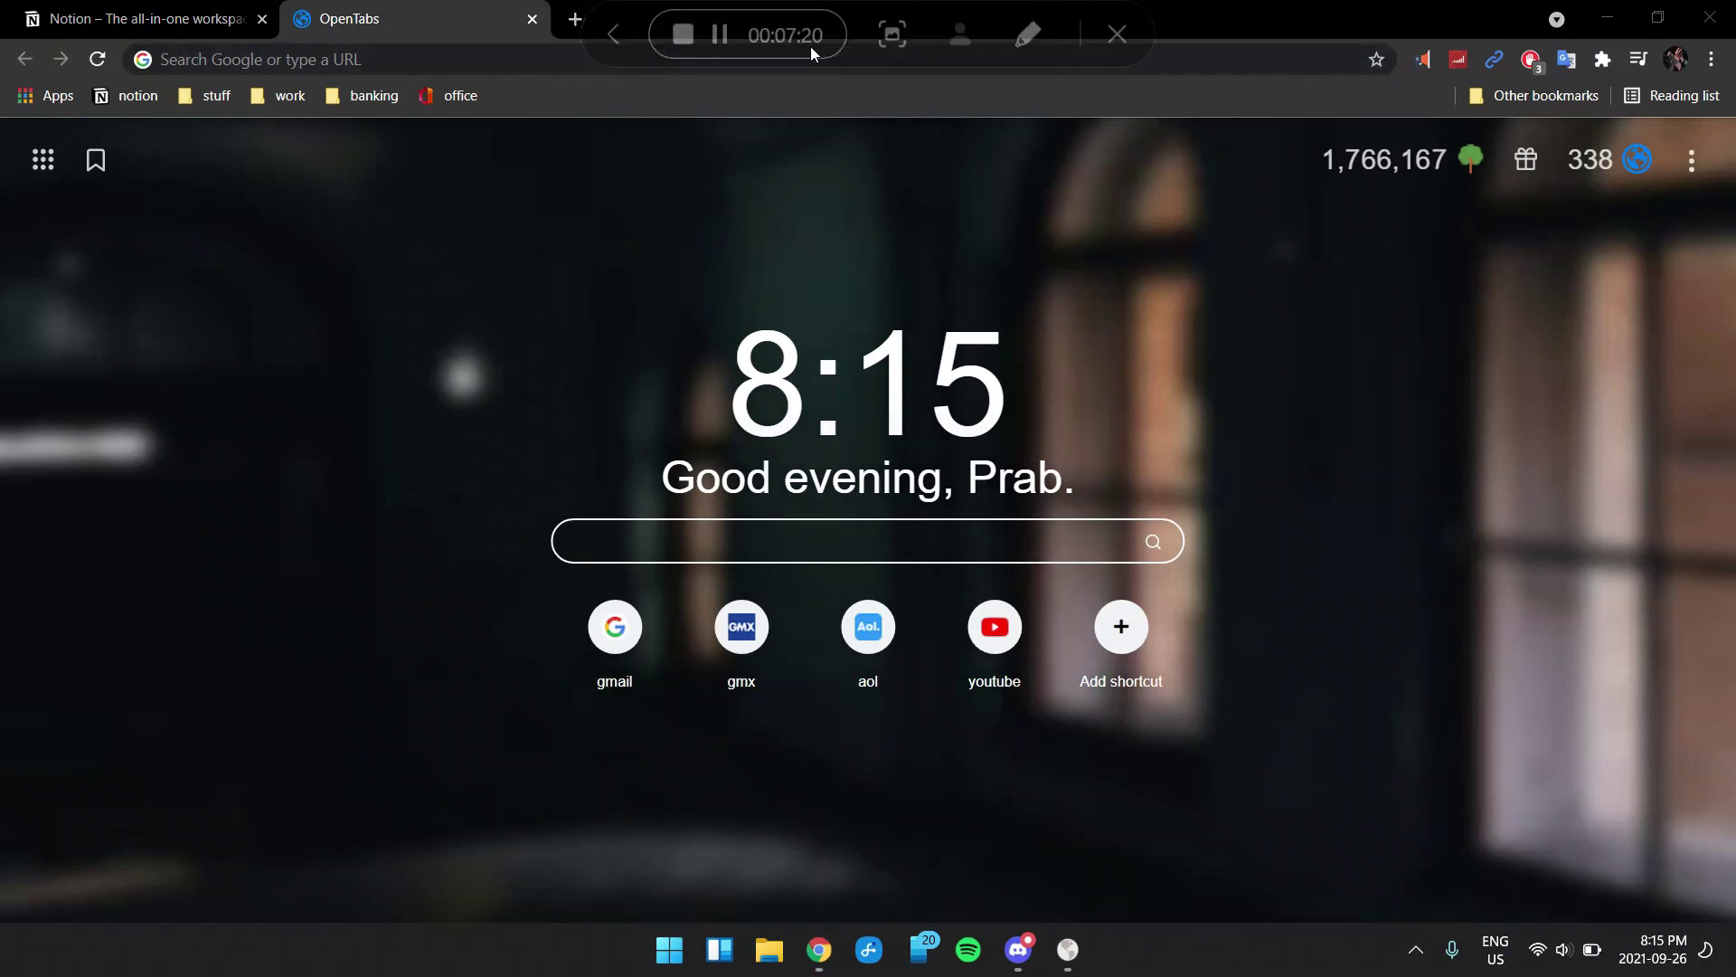
pyautogui.click(609, 34)
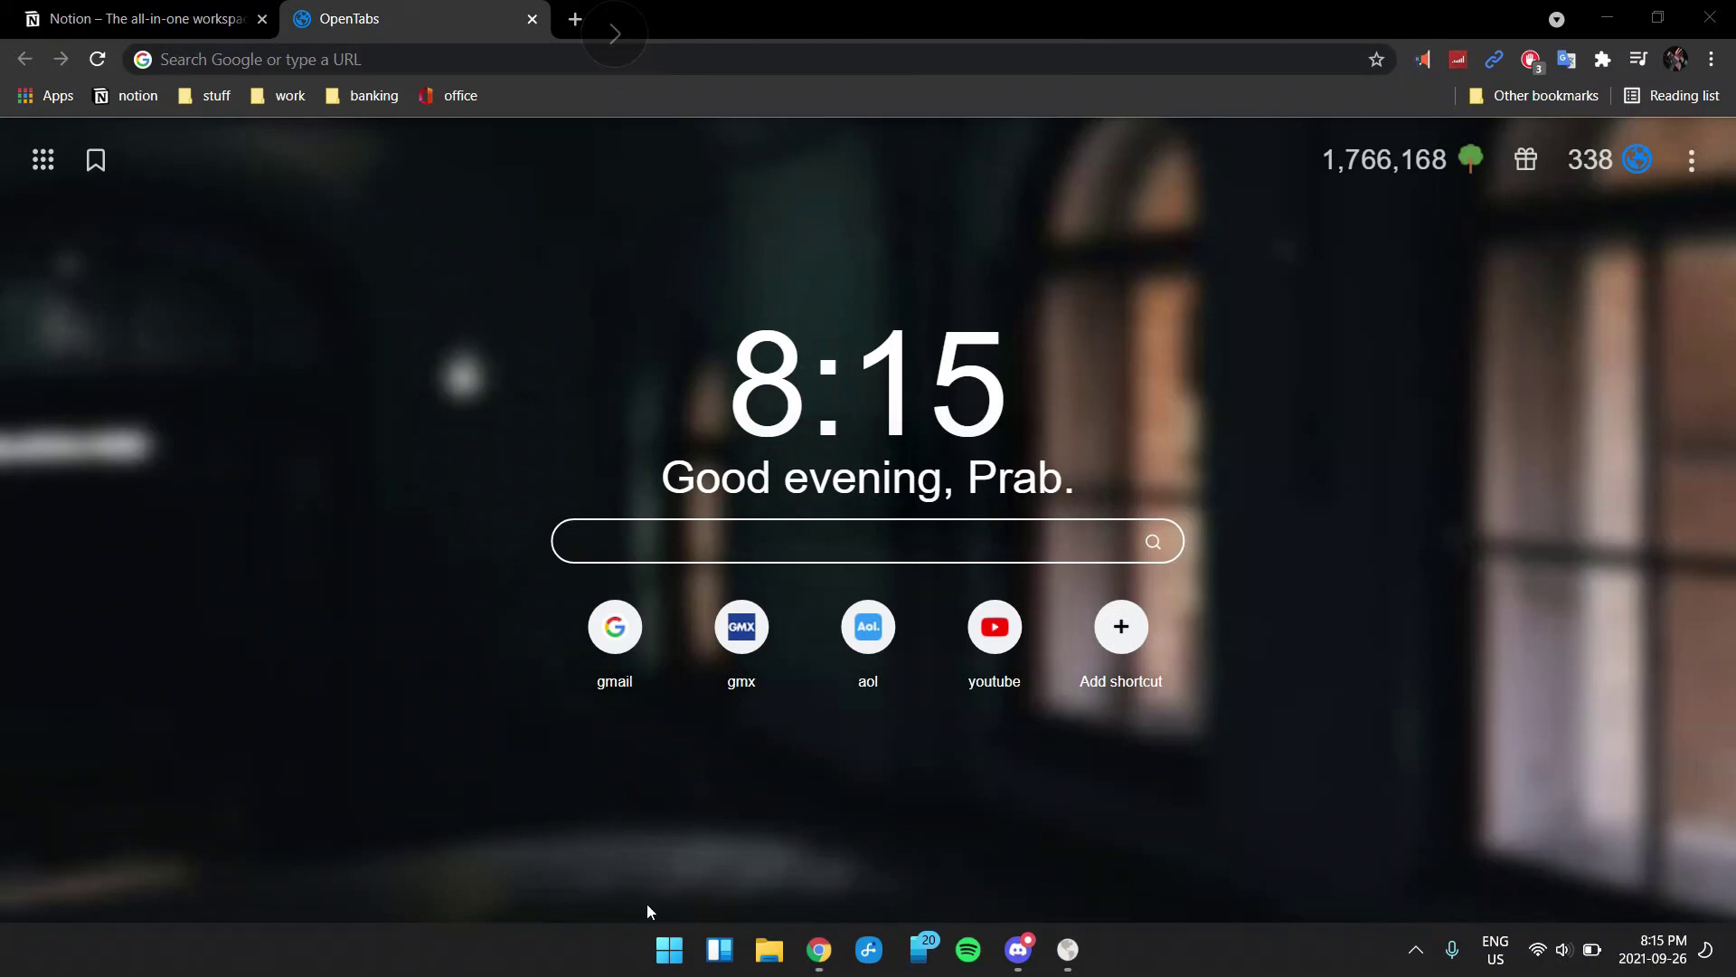
# Step: Launch Screen Recorder from Start, show the desktop with Win+D, and expand the recorder's toolbar
pyautogui.click(669, 950)
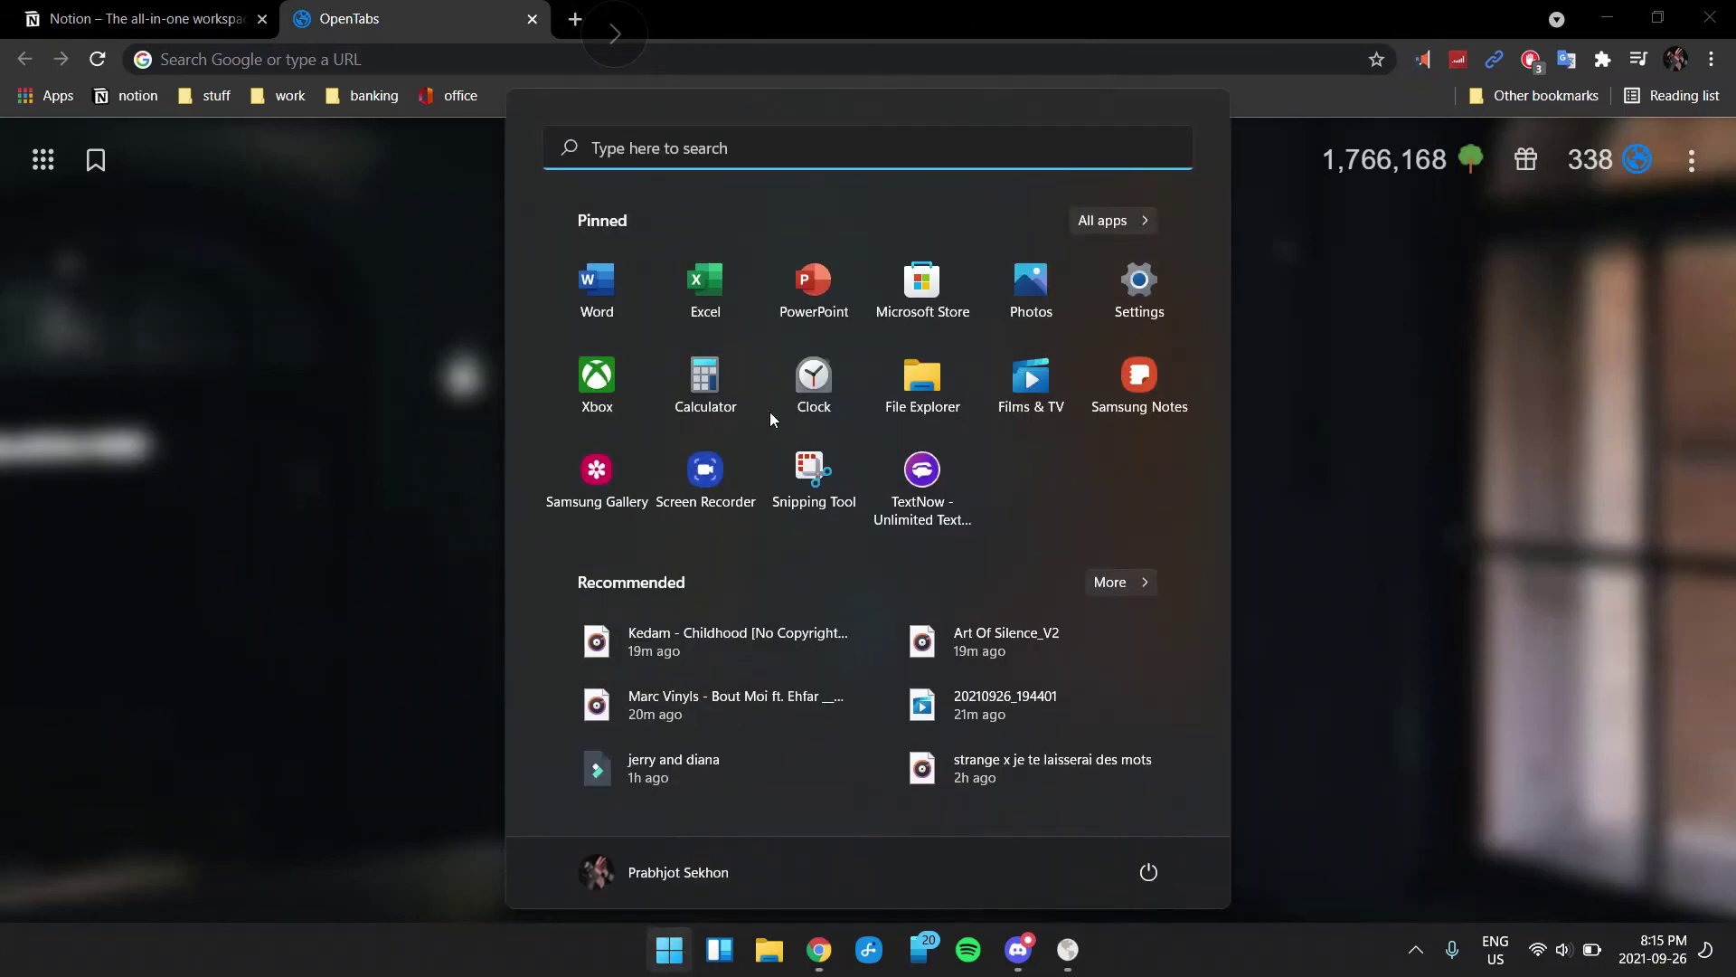
pyautogui.click(718, 475)
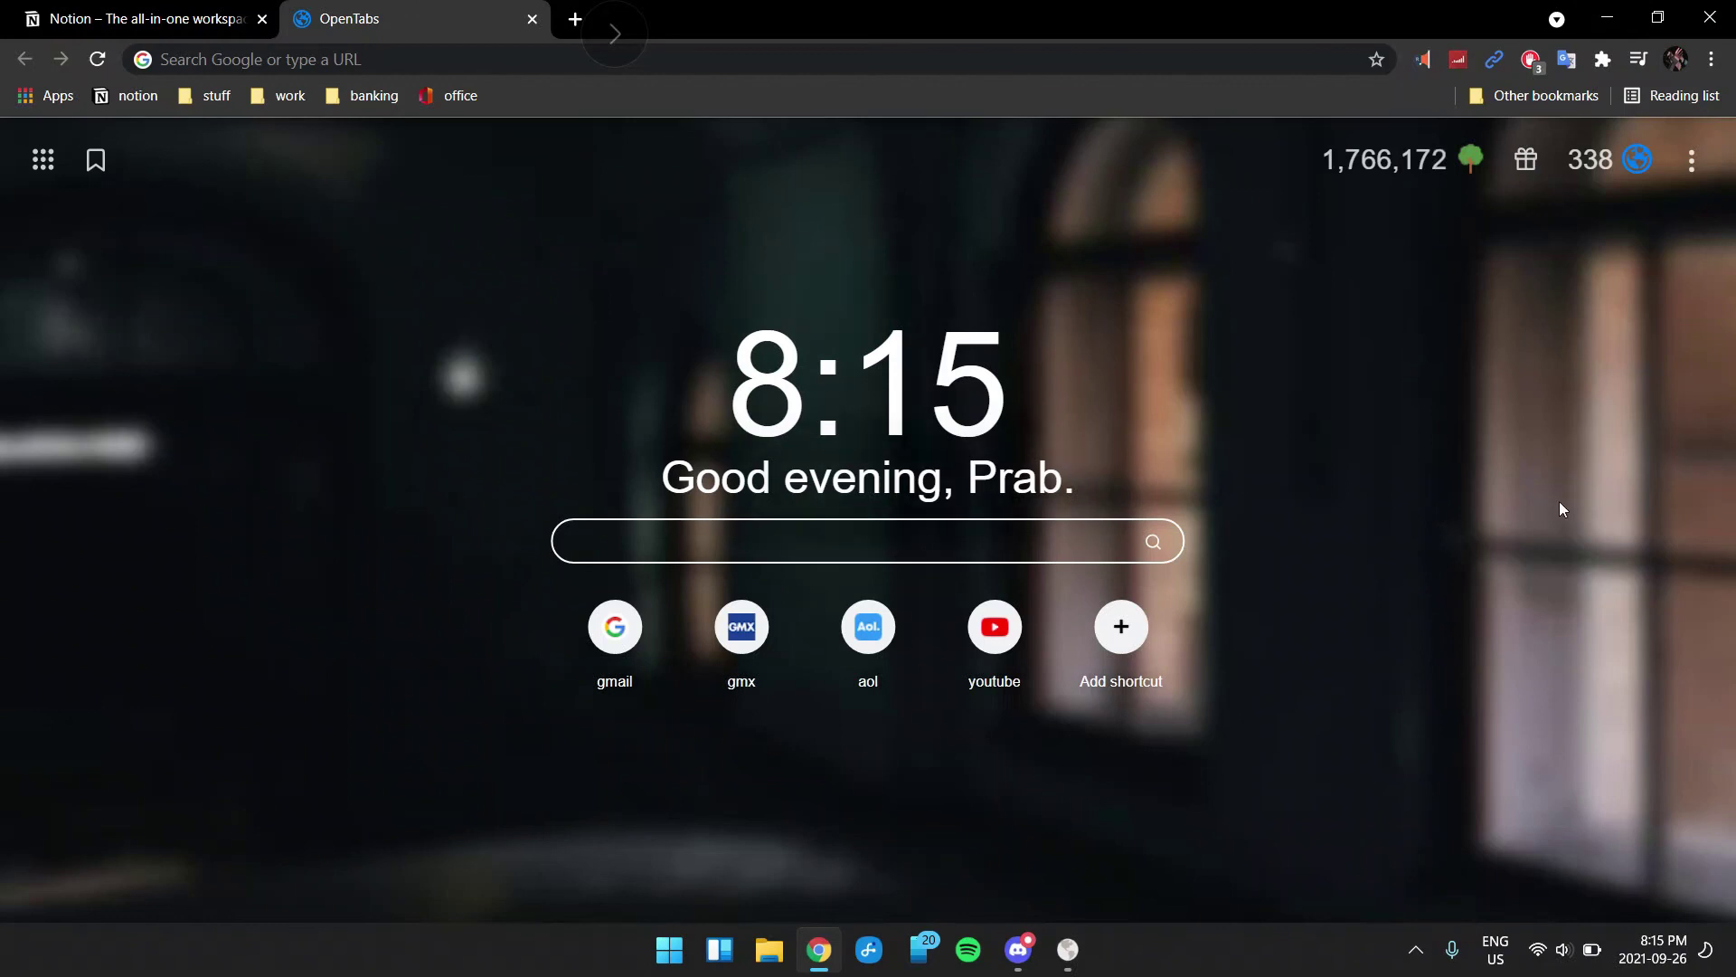
pyautogui.press('super+d')
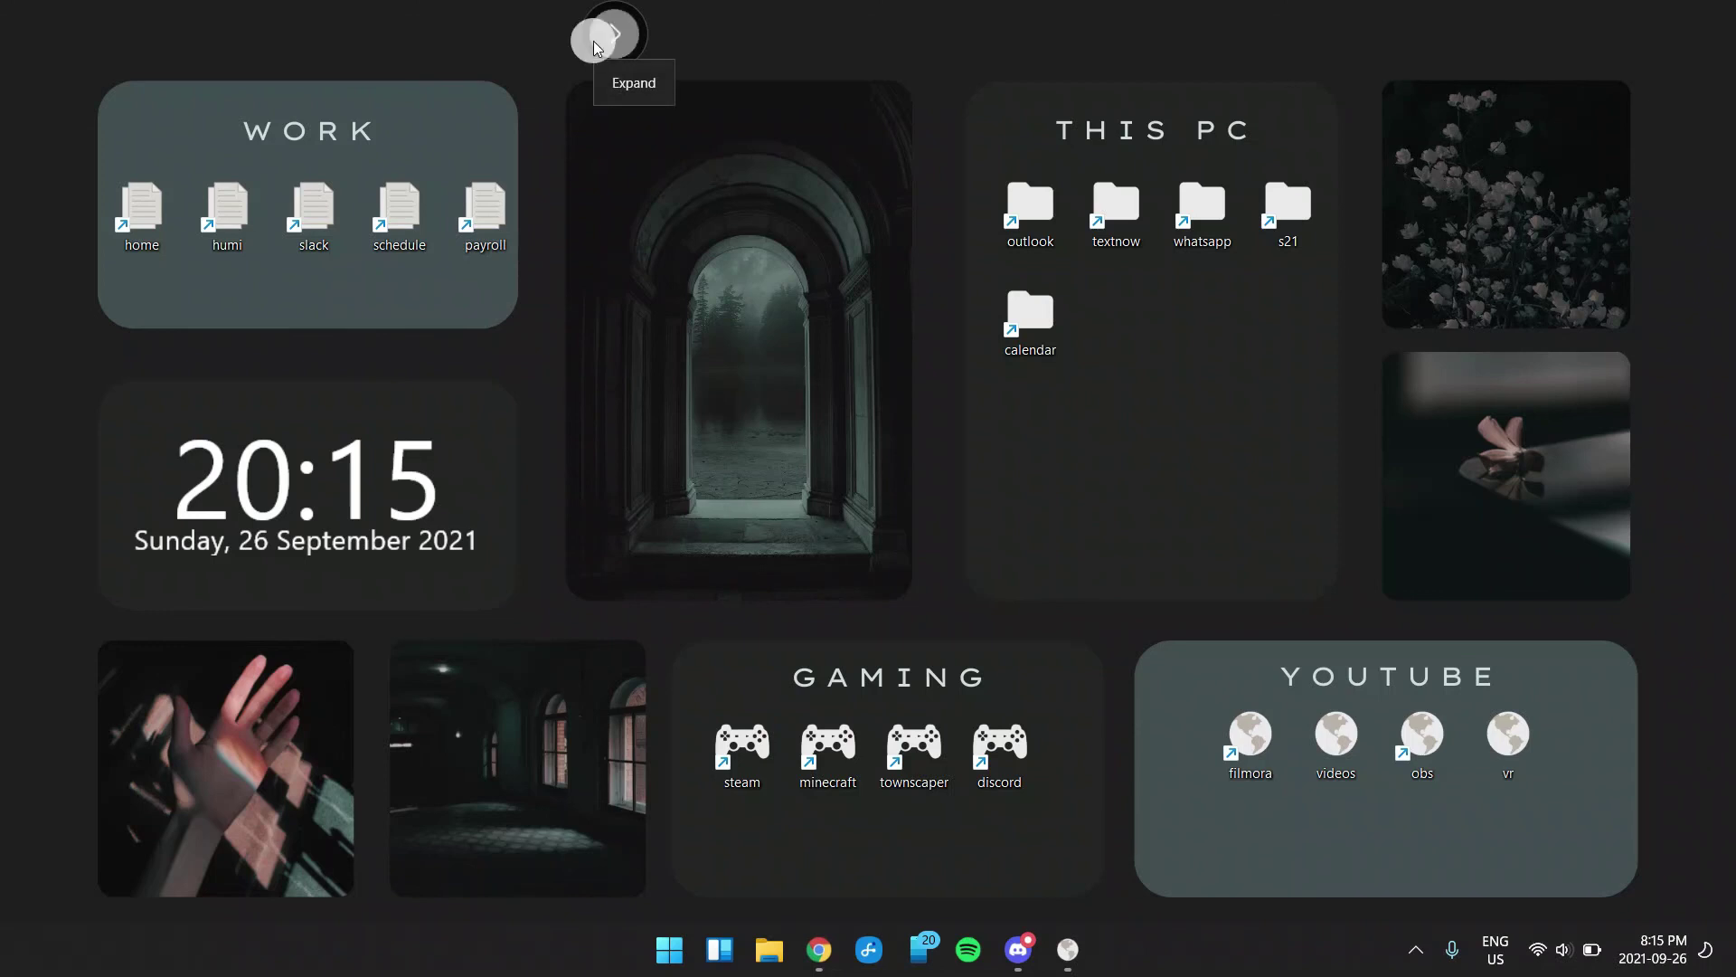
pyautogui.click(599, 45)
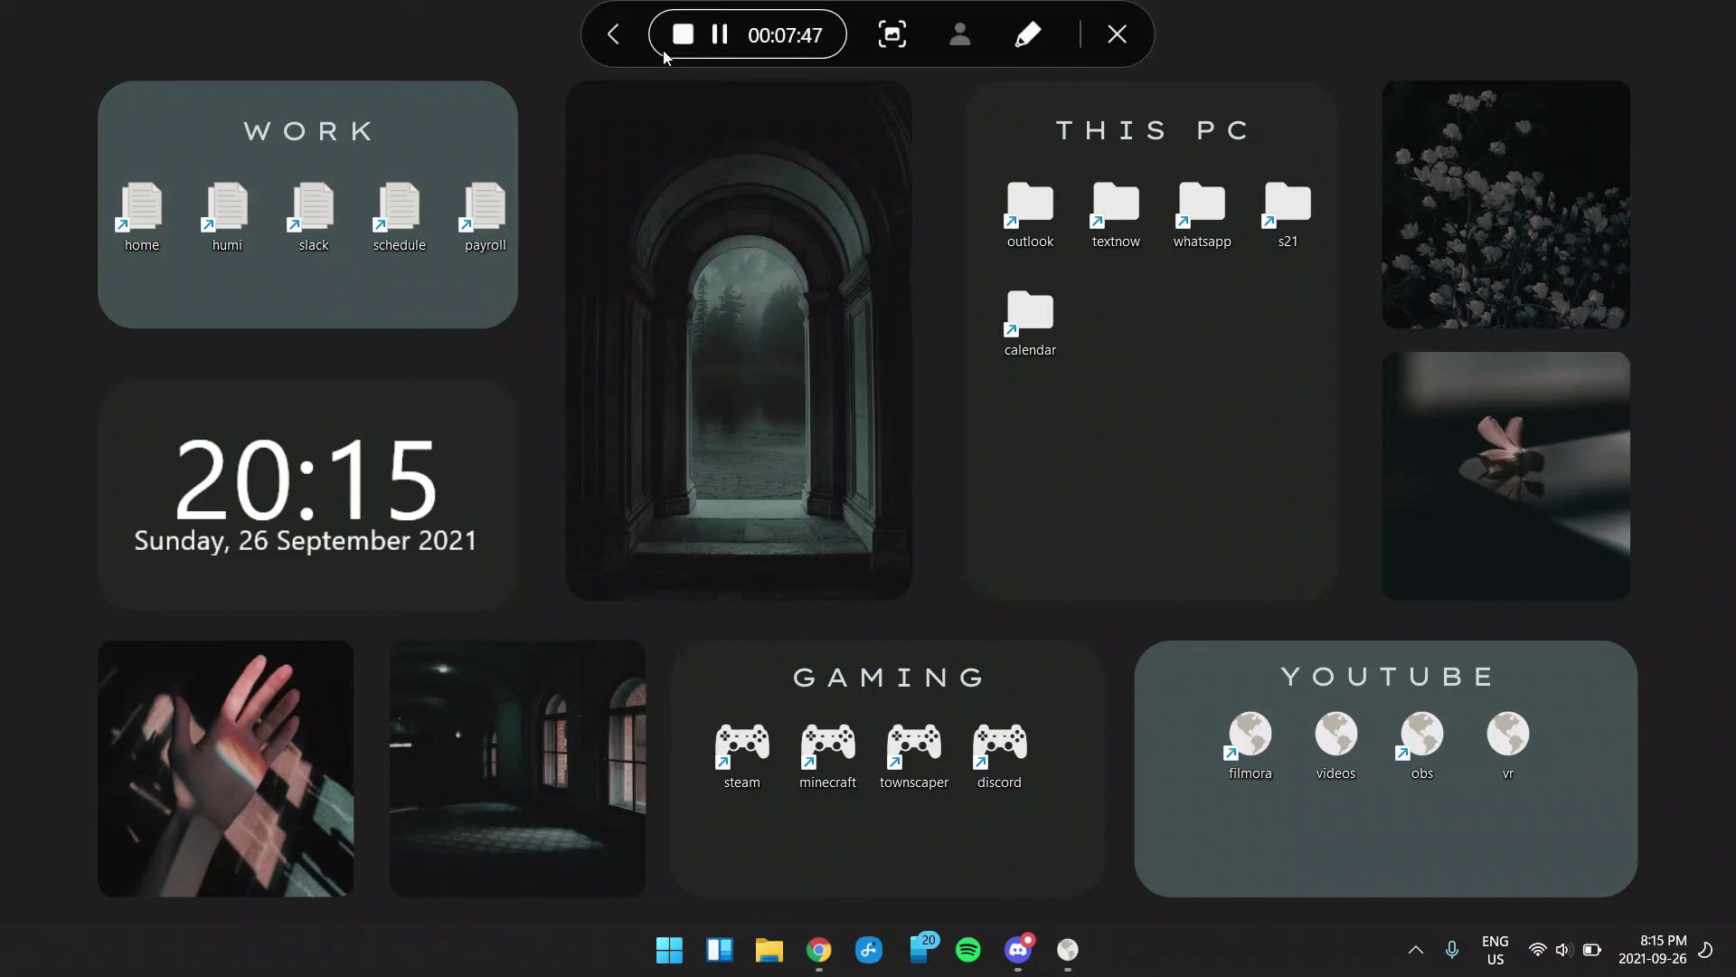